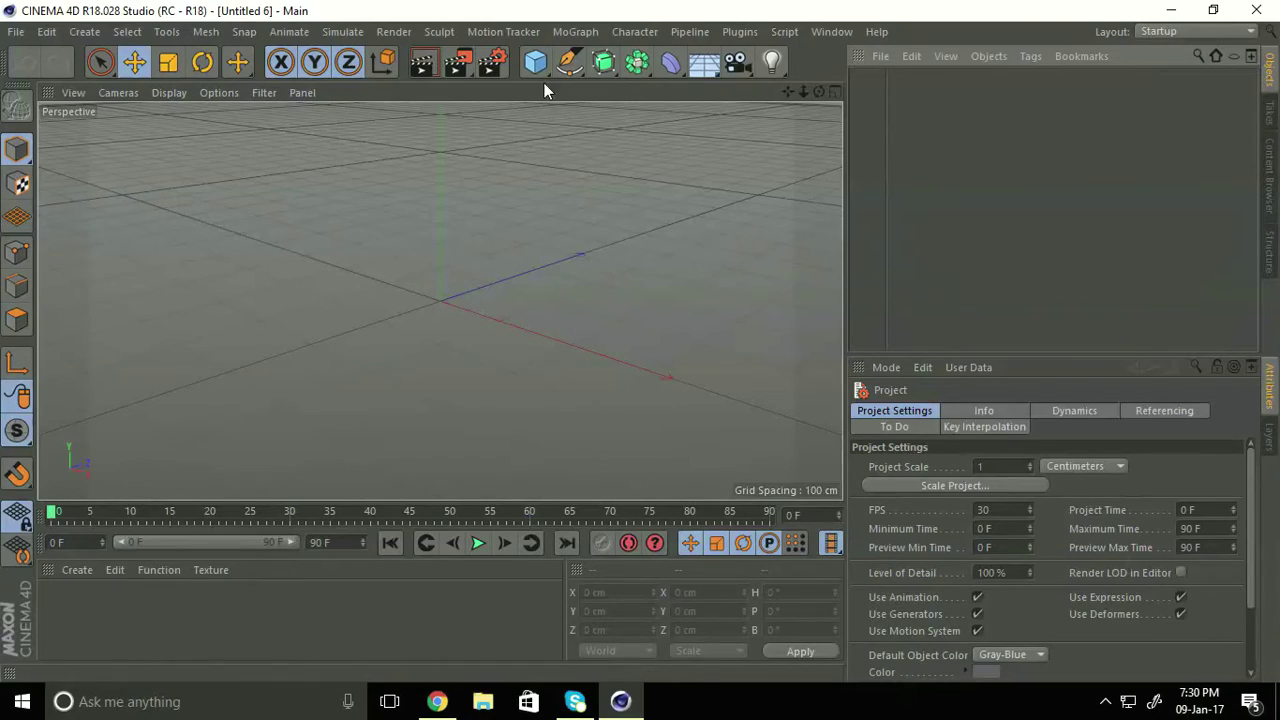
Add a cube sized 35 cm on X, Y and Z.
left_click(540, 68)
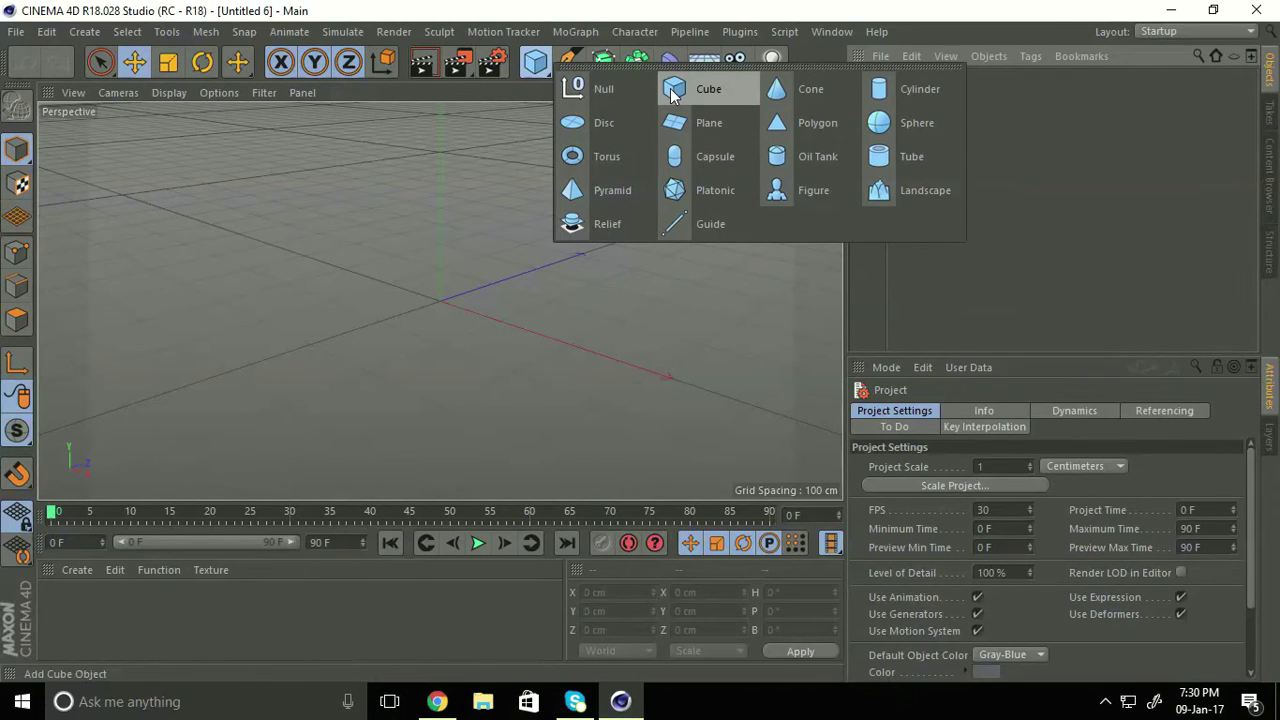
left_click(672, 92)
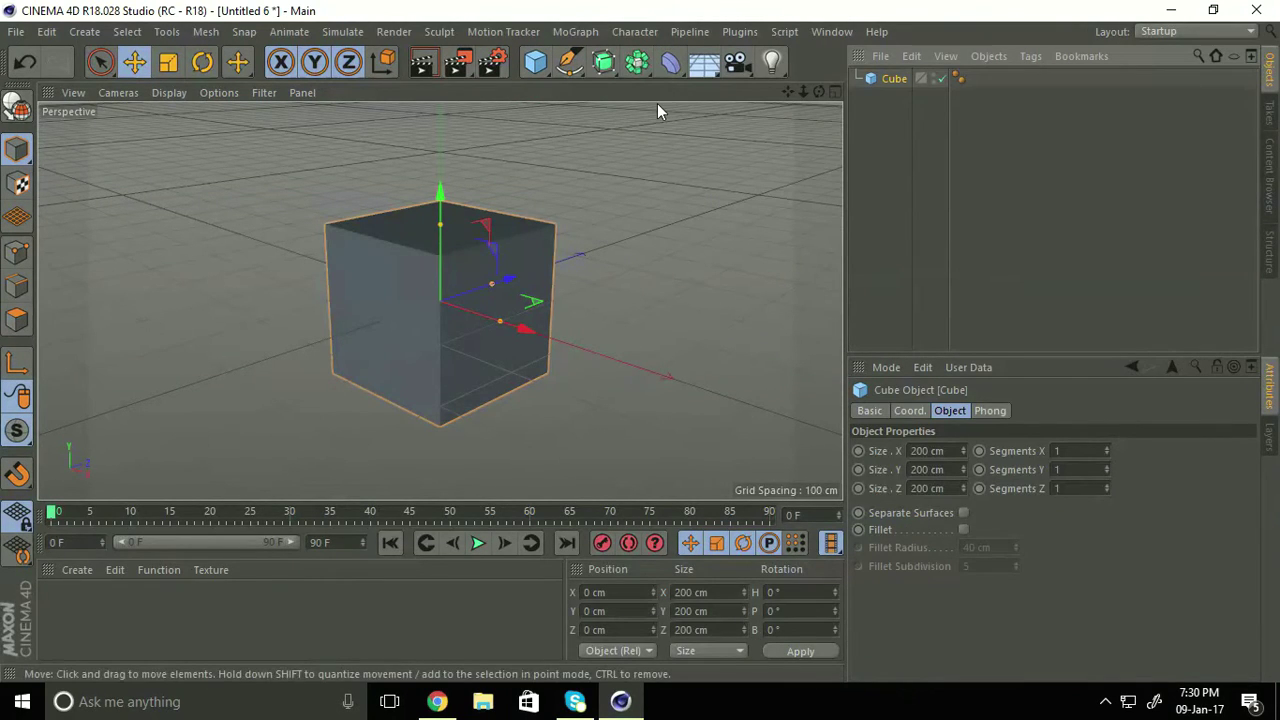
left_click(950, 451)
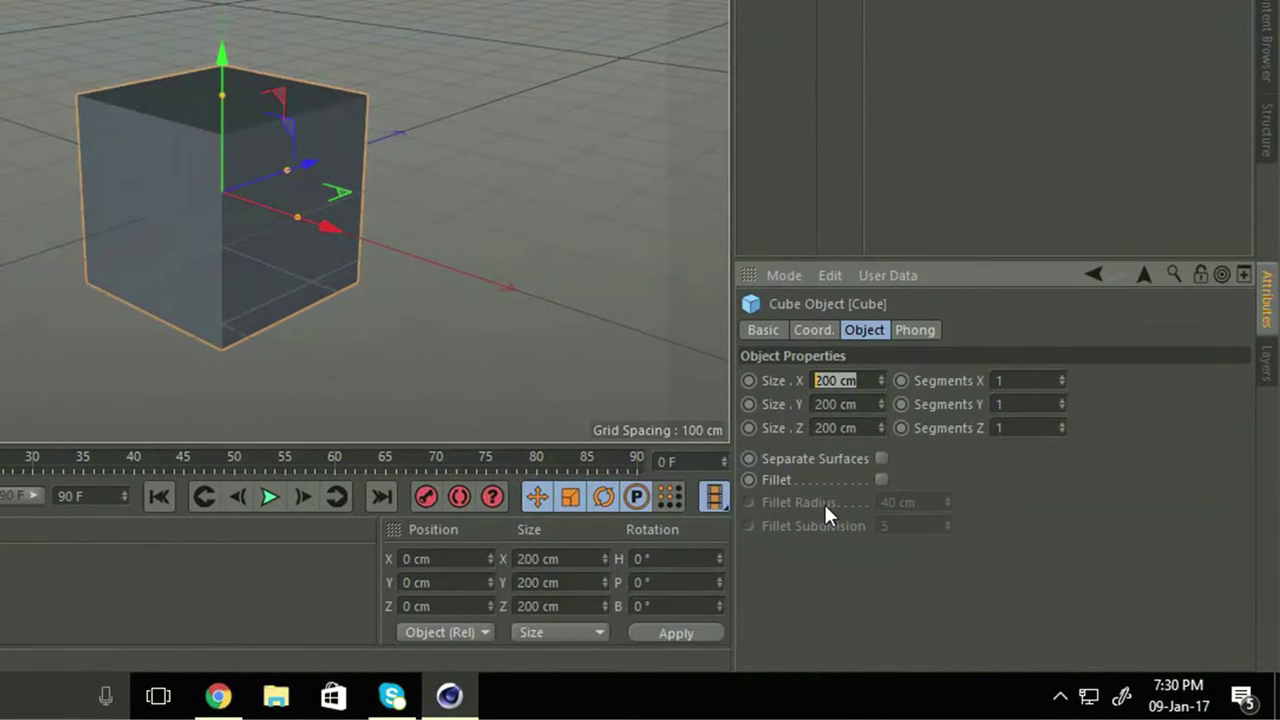
type("35")
key("Tab")
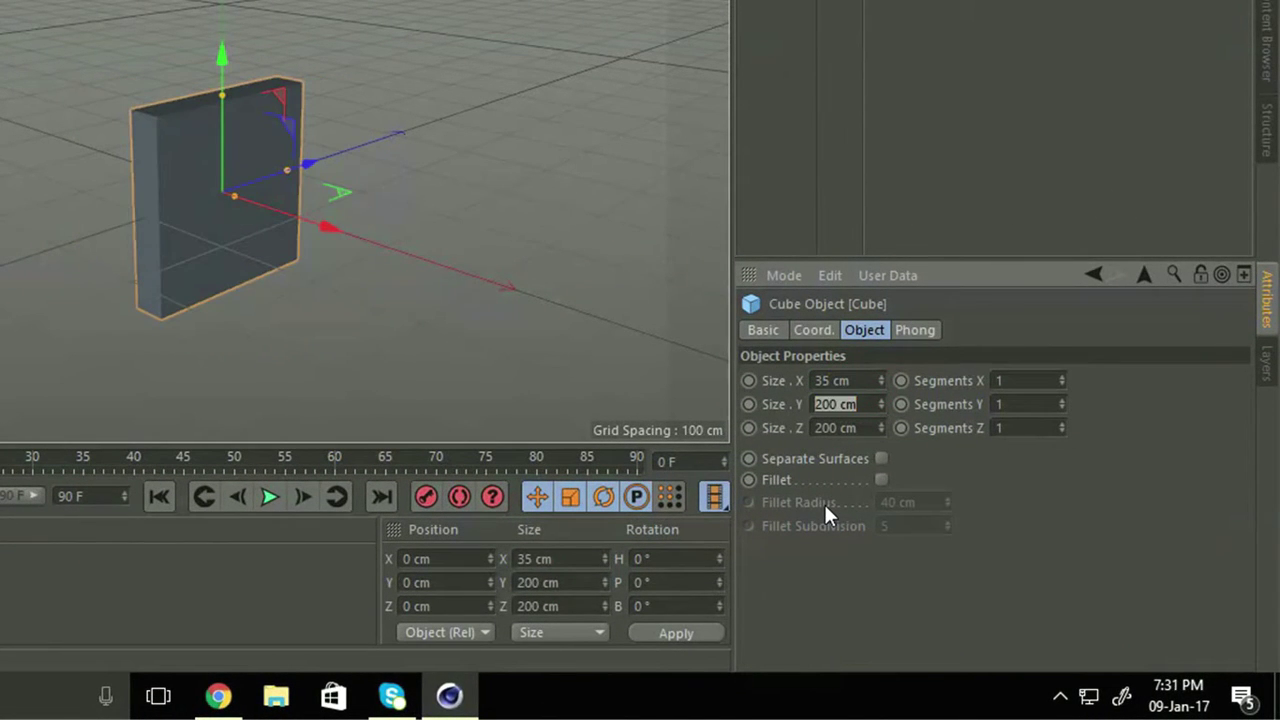
type("35")
key("Tab")
type("3")
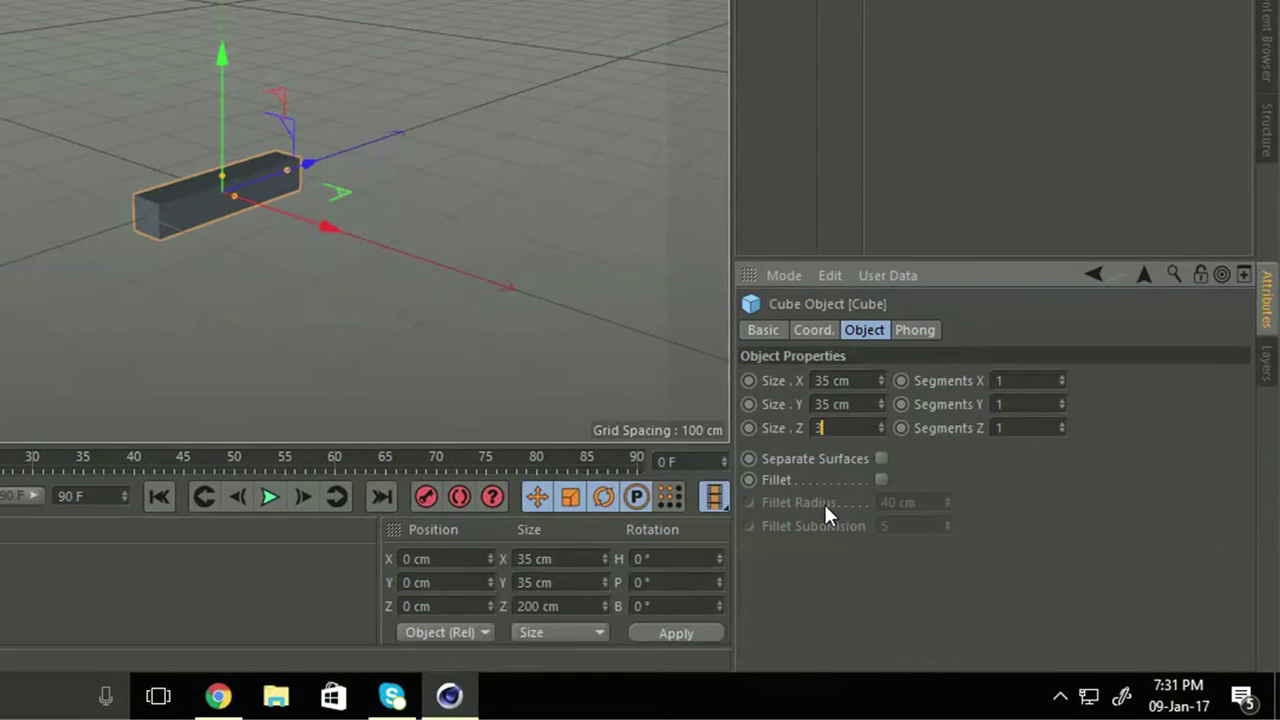
type("5")
key("Return")
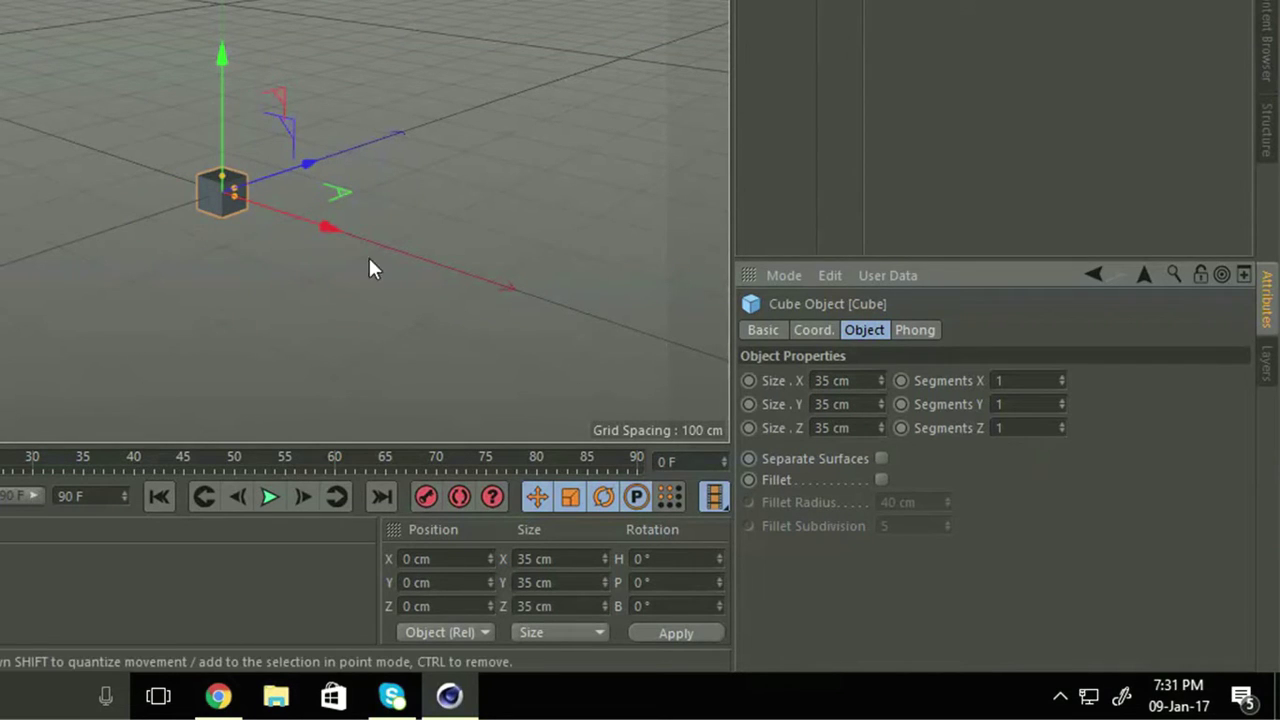
Enable fillet on the cube with a 2 cm radius and 3 subdivisions.
scroll(195, 240, "up", 5)
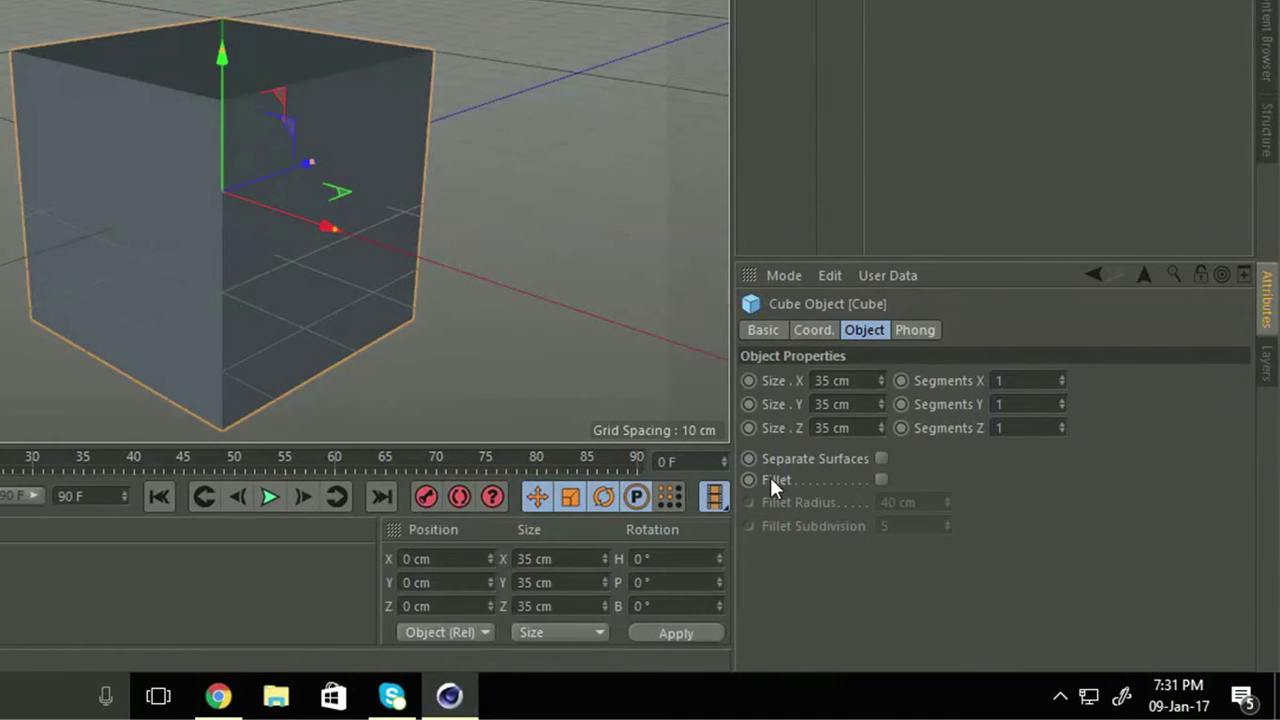
left_click(879, 480)
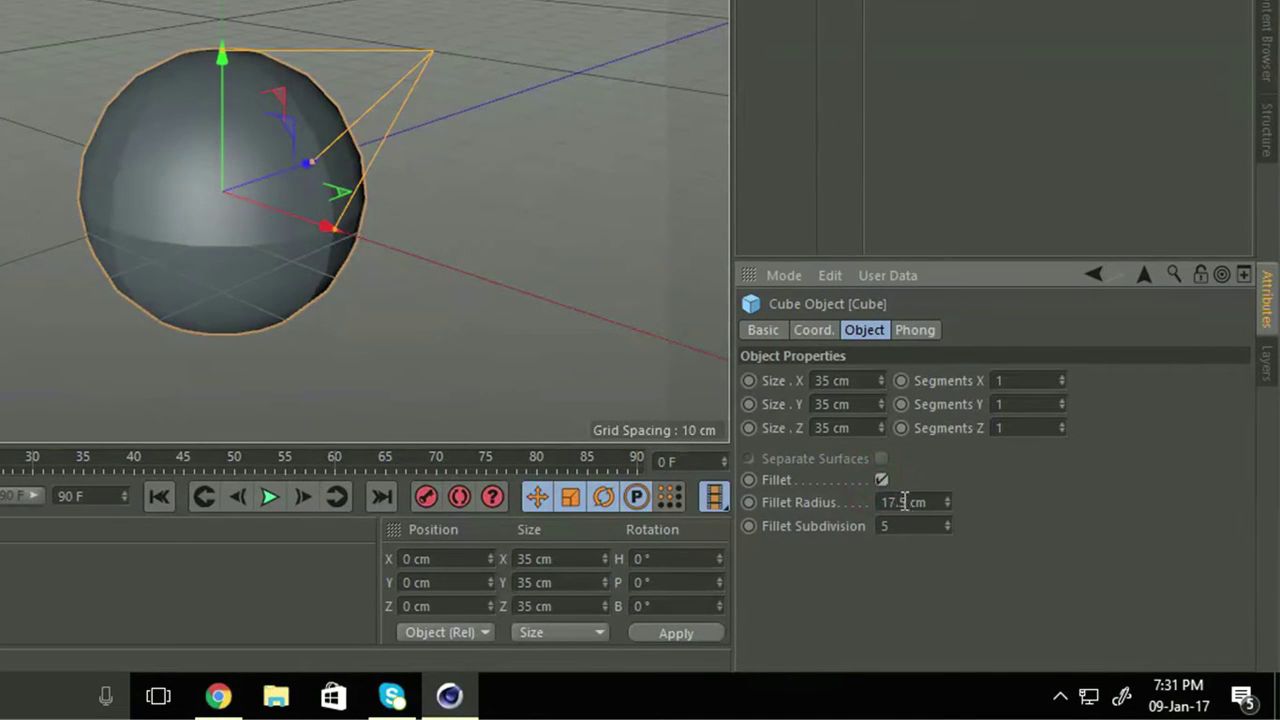
double_click(900, 503)
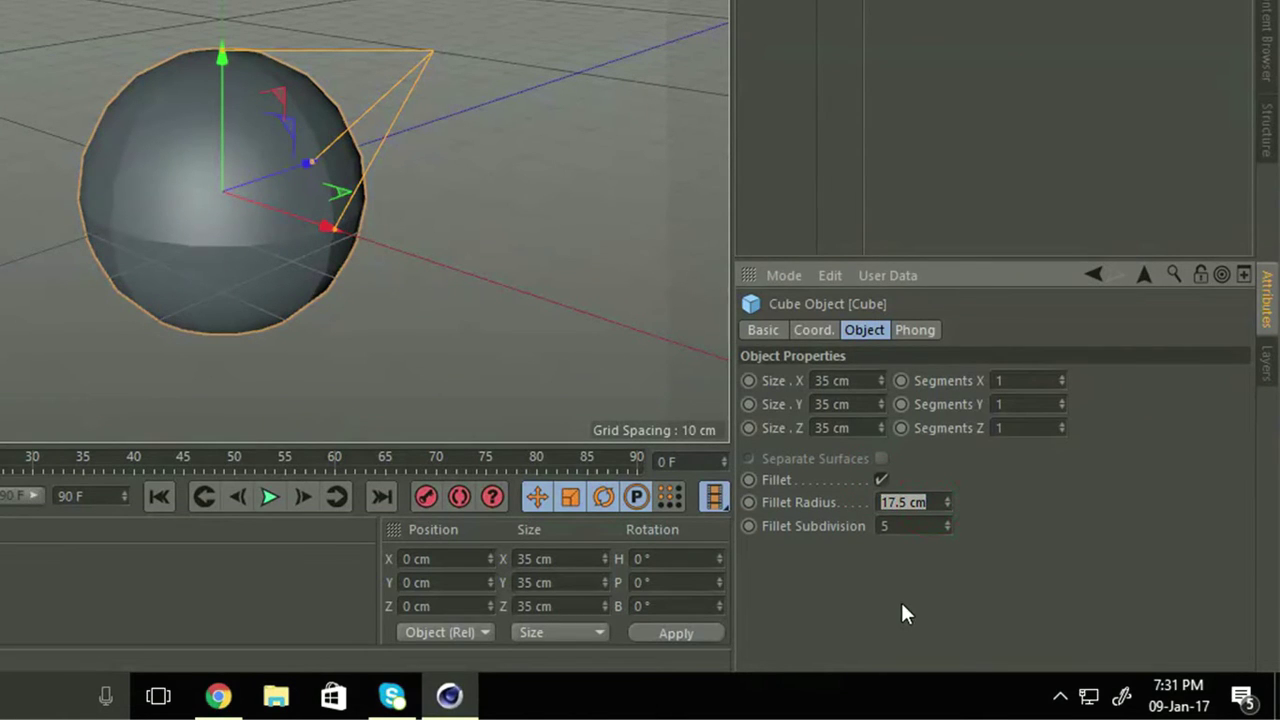
type("2")
double_click(912, 523)
type("3")
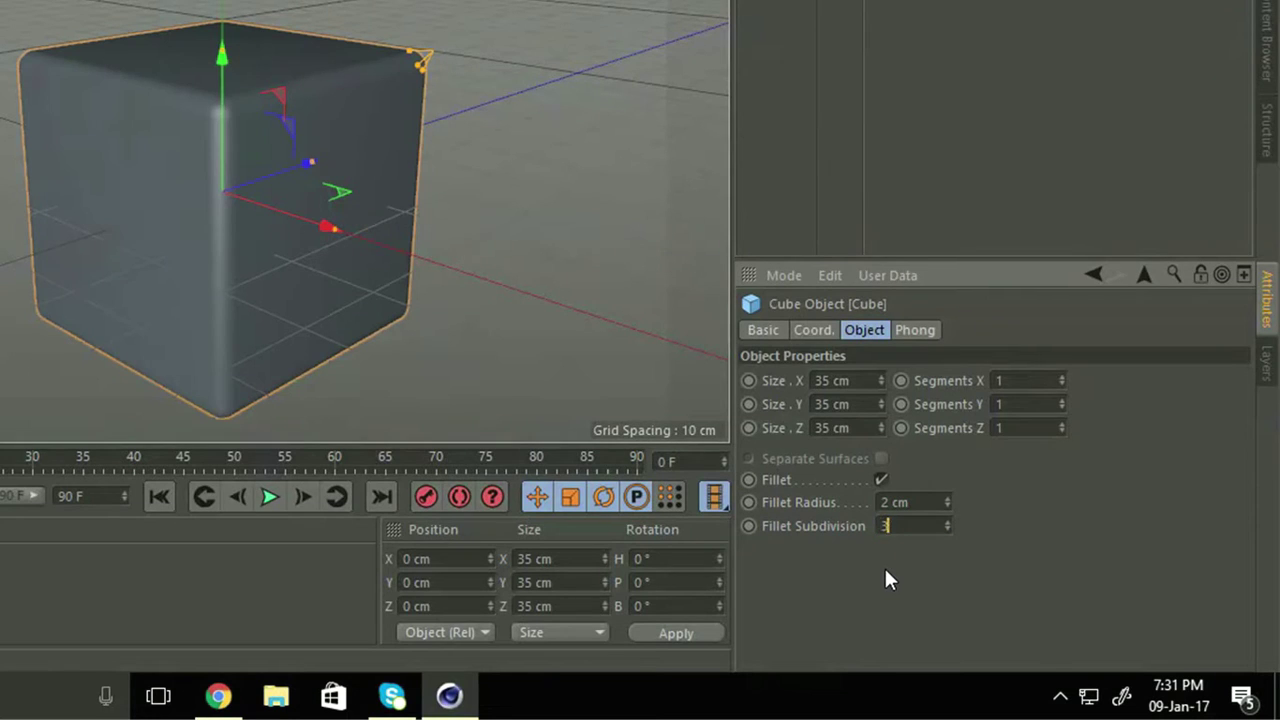
key("Return")
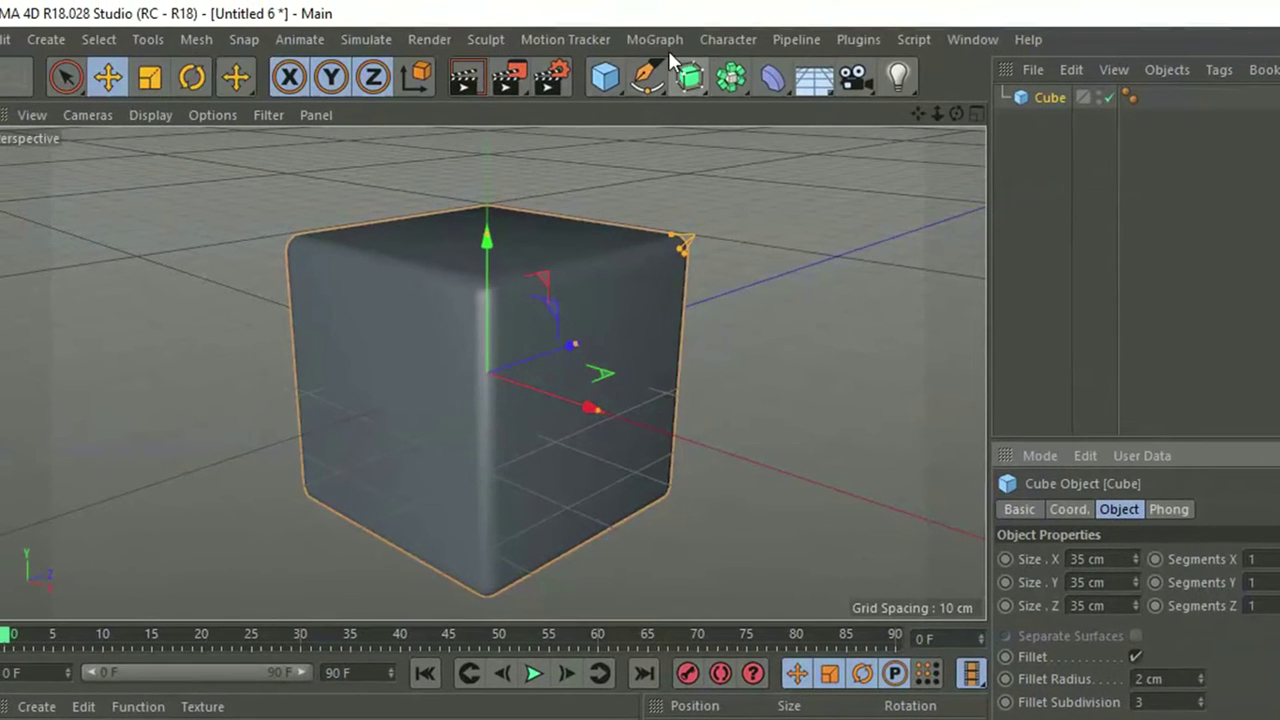
Add a Cloner and nest the cube under it as a child.
left_click(648, 40)
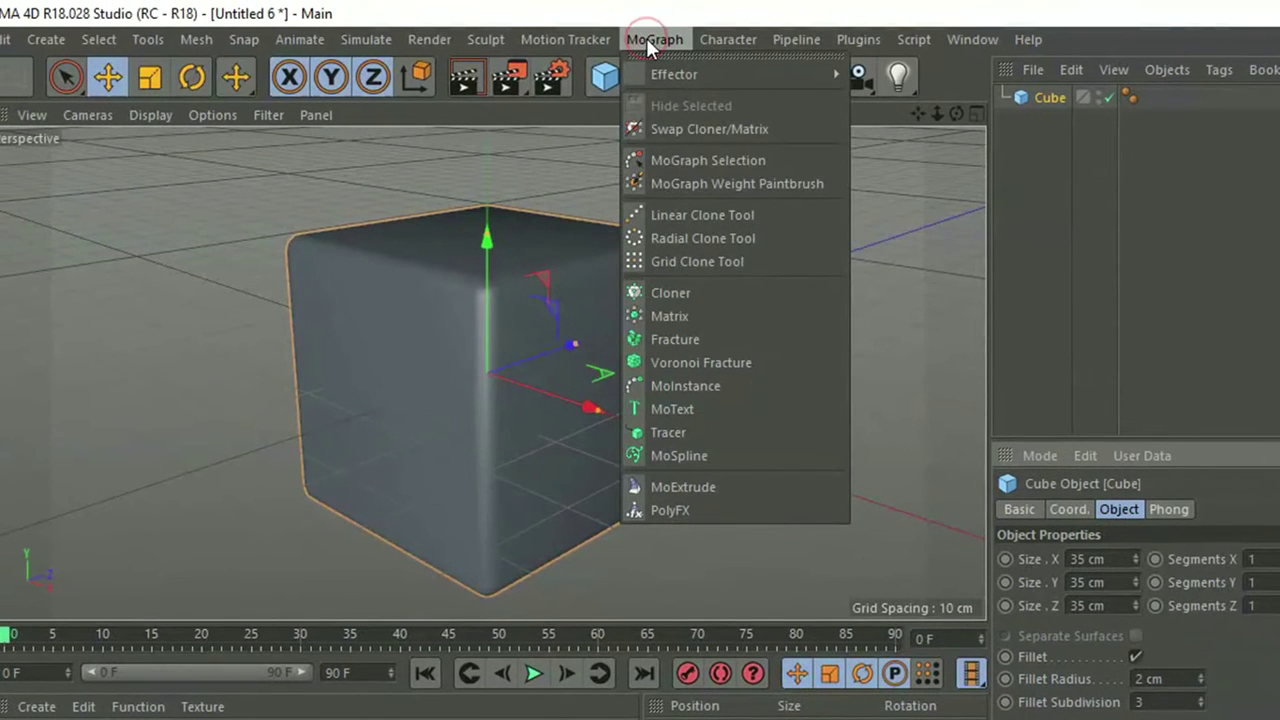
left_click(703, 296)
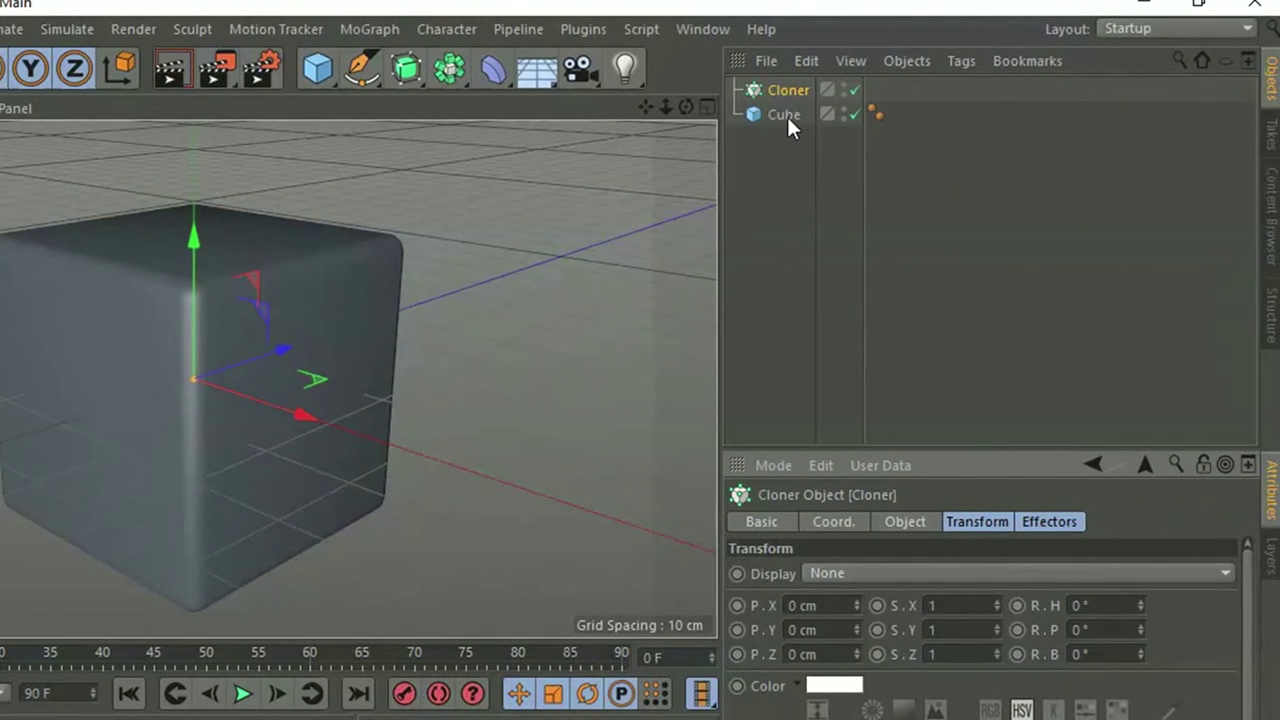
left_click(784, 114)
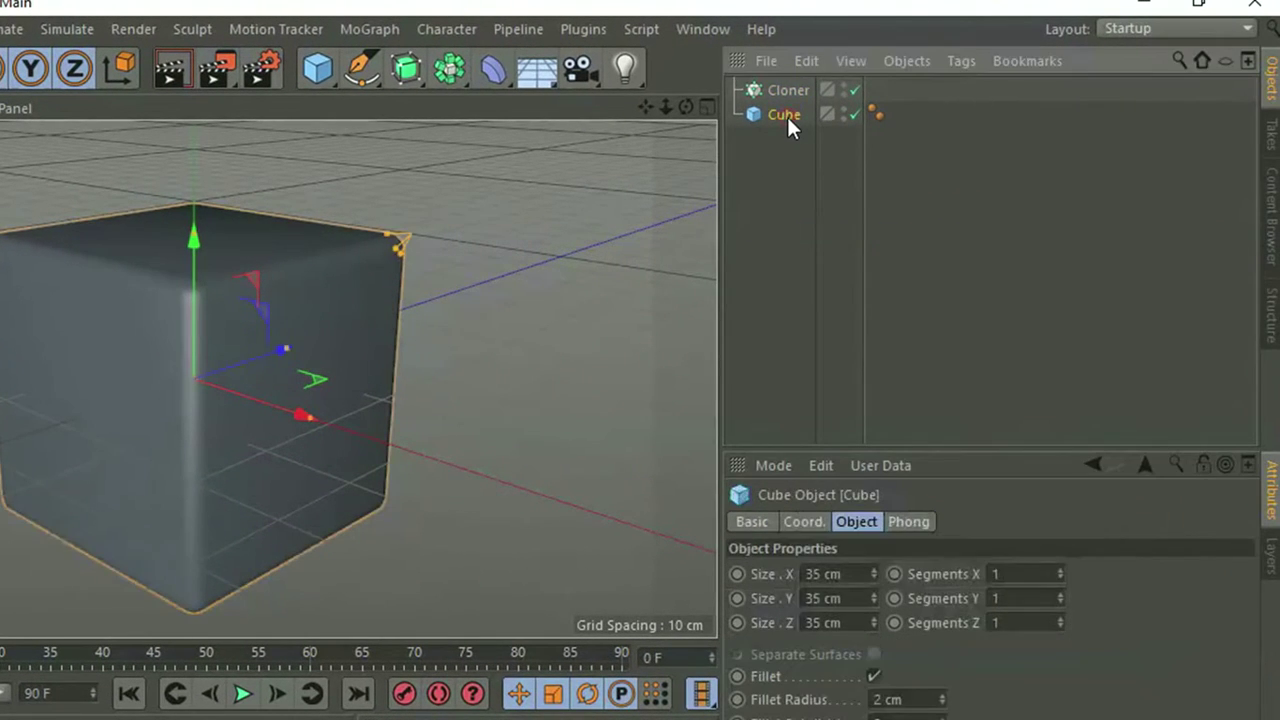
left_click_drag(787, 113, 785, 90)
left_click(785, 88)
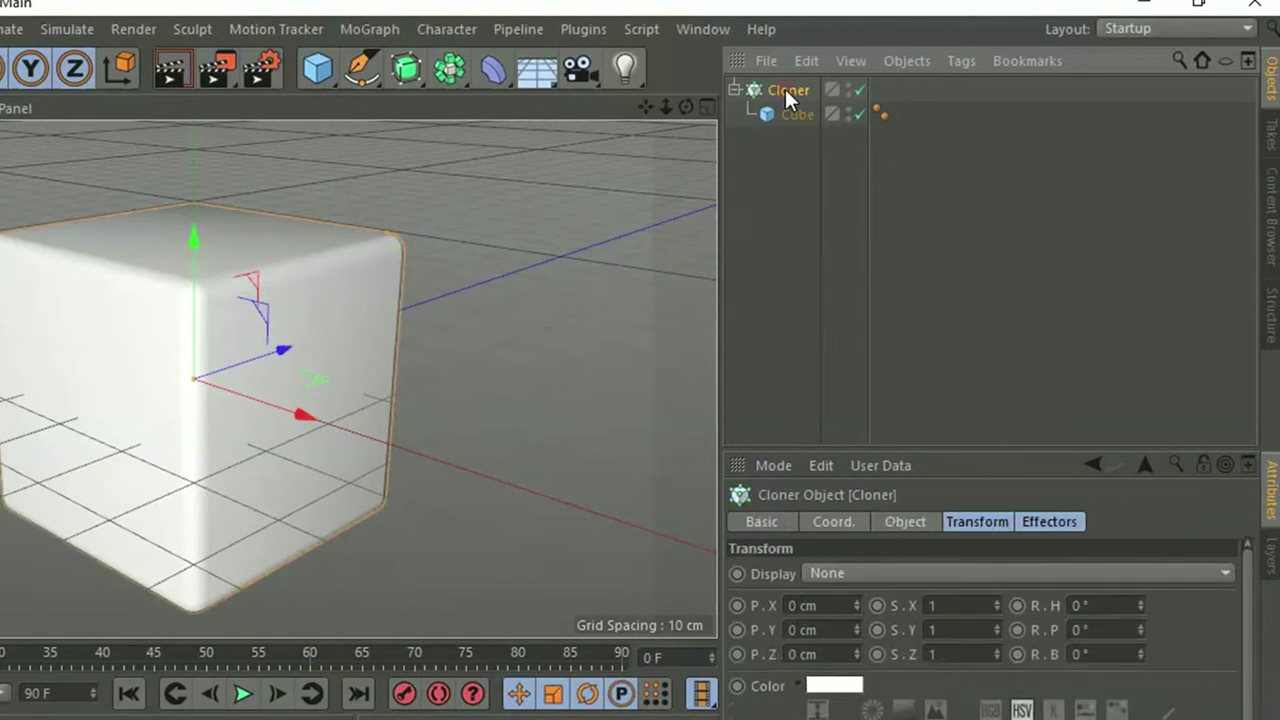
Switch the Cloner's distribution mode from Linear to Object.
scroll(377, 411, "down", 5)
scroll(377, 411, "down", 3)
scroll(377, 411, "down", 2)
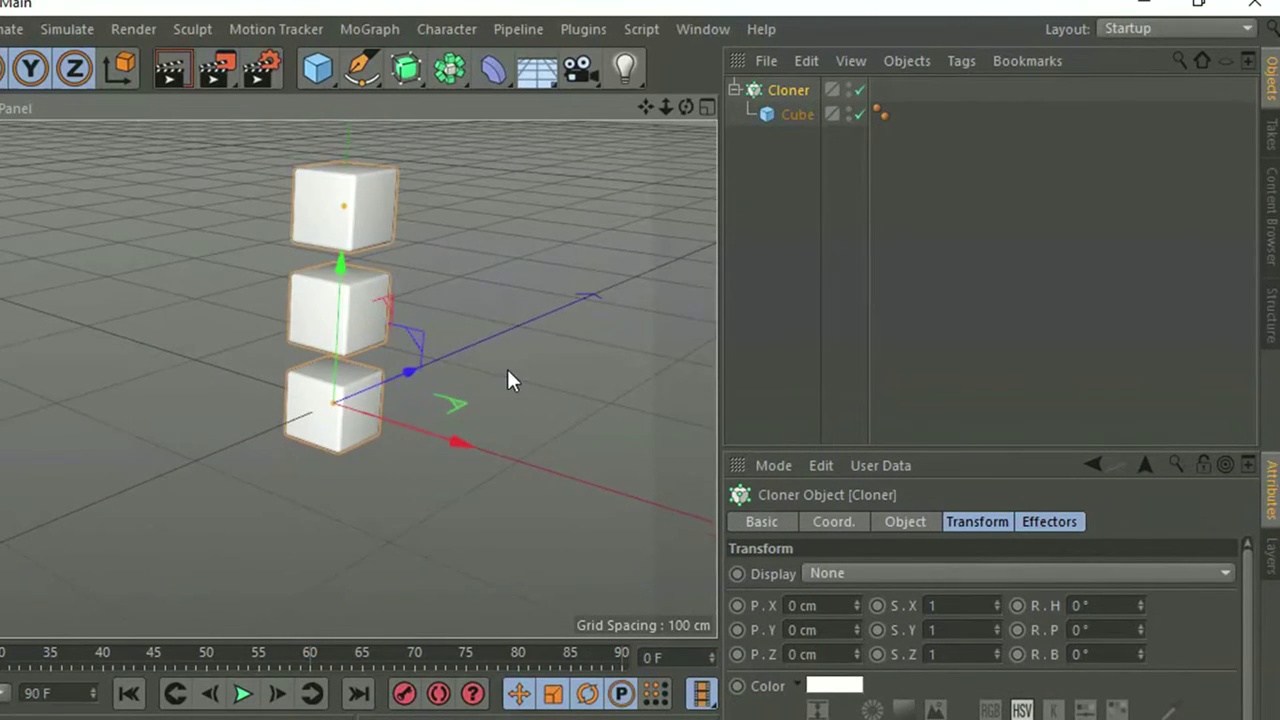
middle_click_drag(508, 370, 470, 392, "alt")
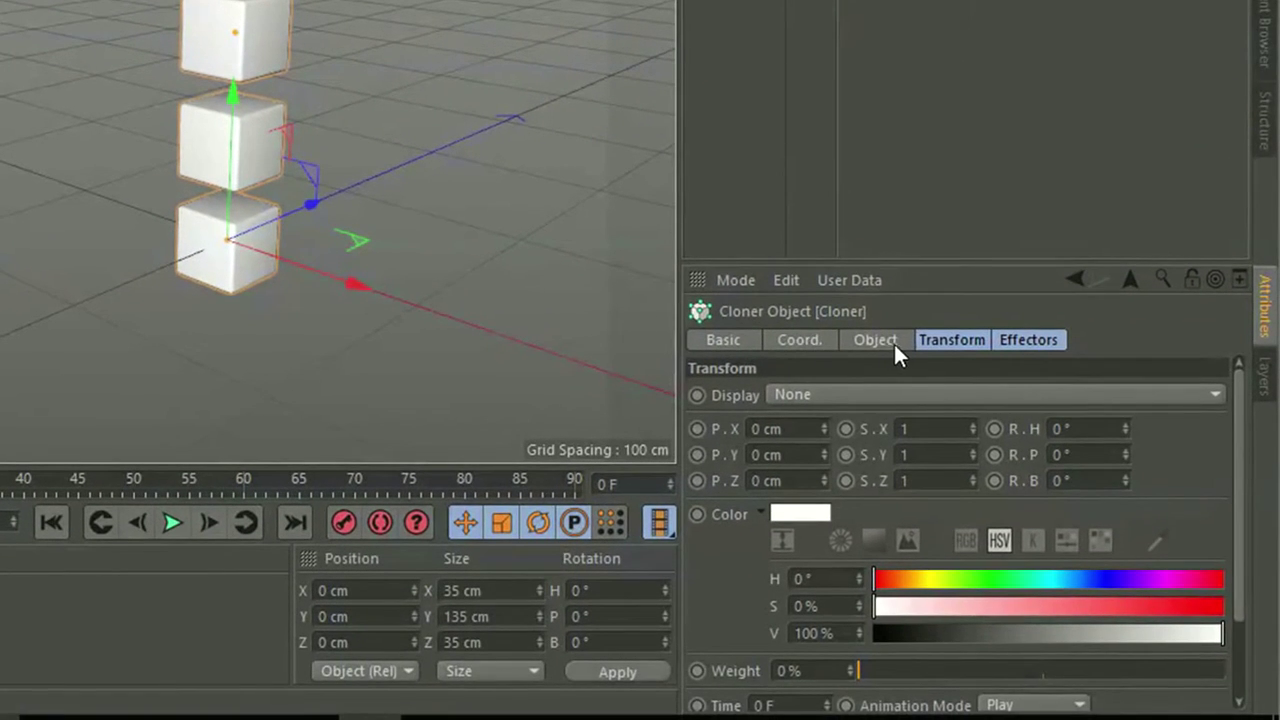
left_click(867, 339)
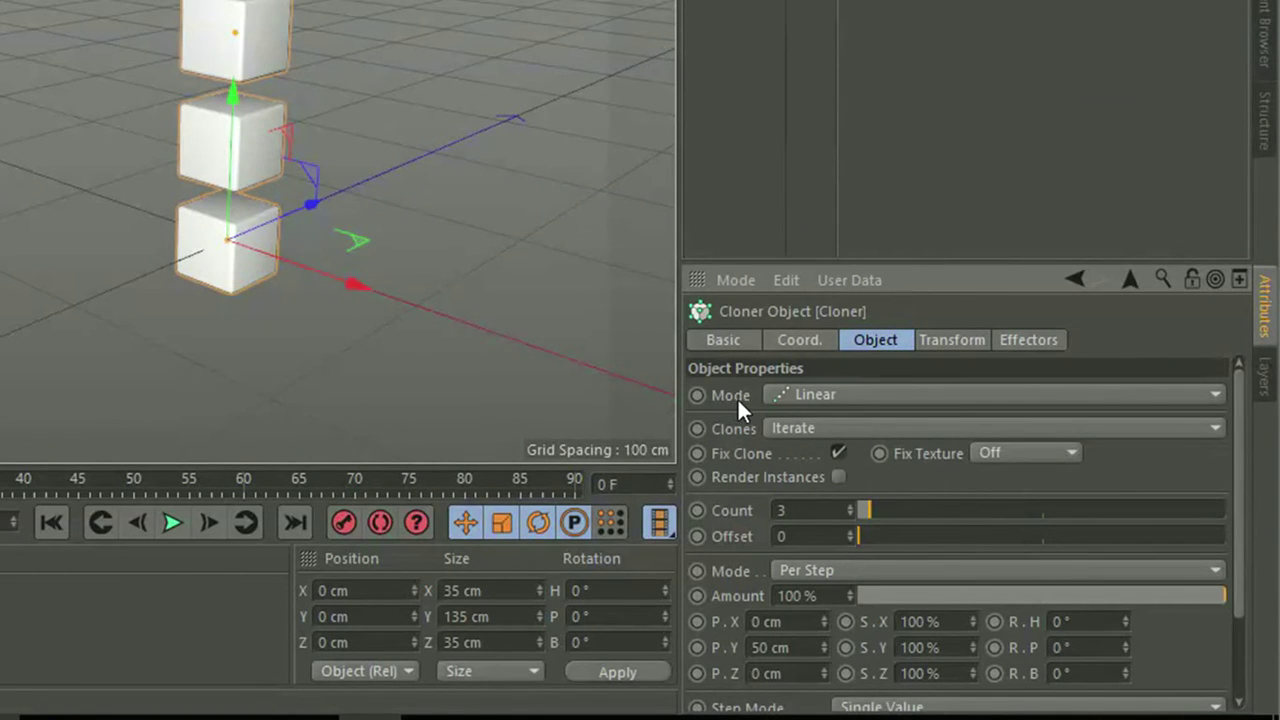
left_click(796, 393)
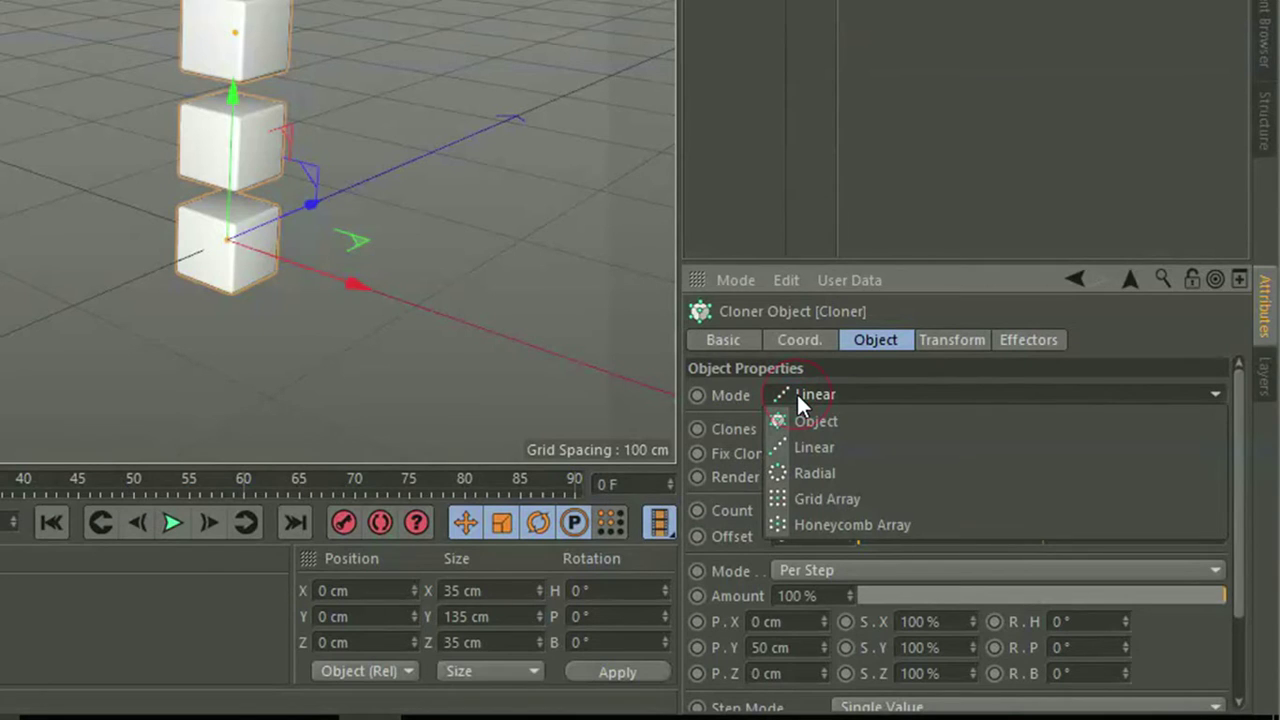
left_click(792, 423)
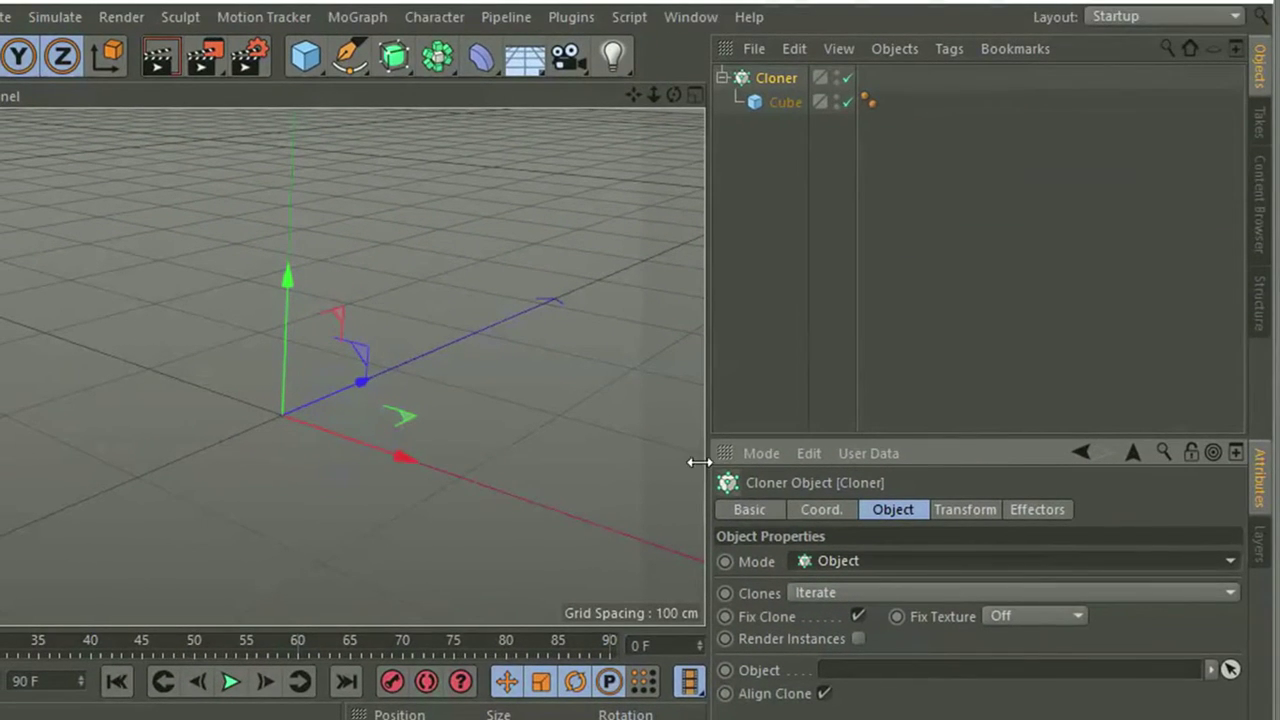
Add a sphere with a 135 cm radius, frame it, and reselect the Cloner.
left_click(316, 73)
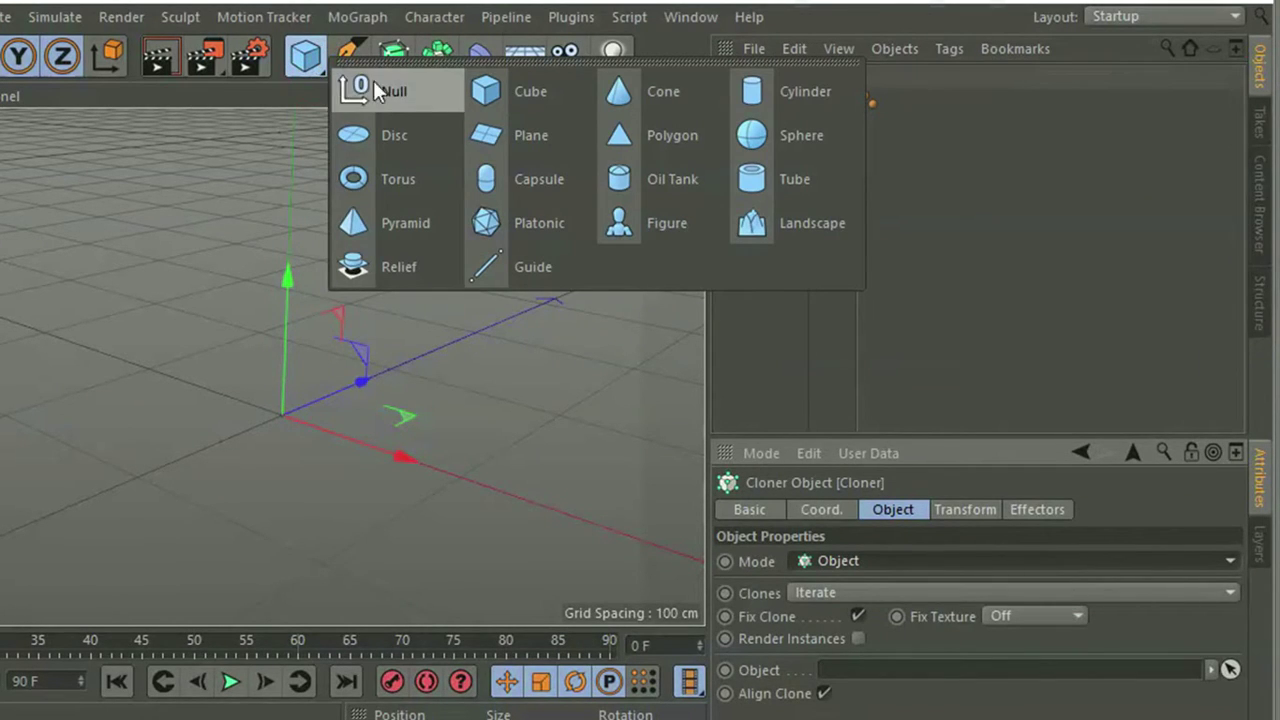
left_click(783, 144)
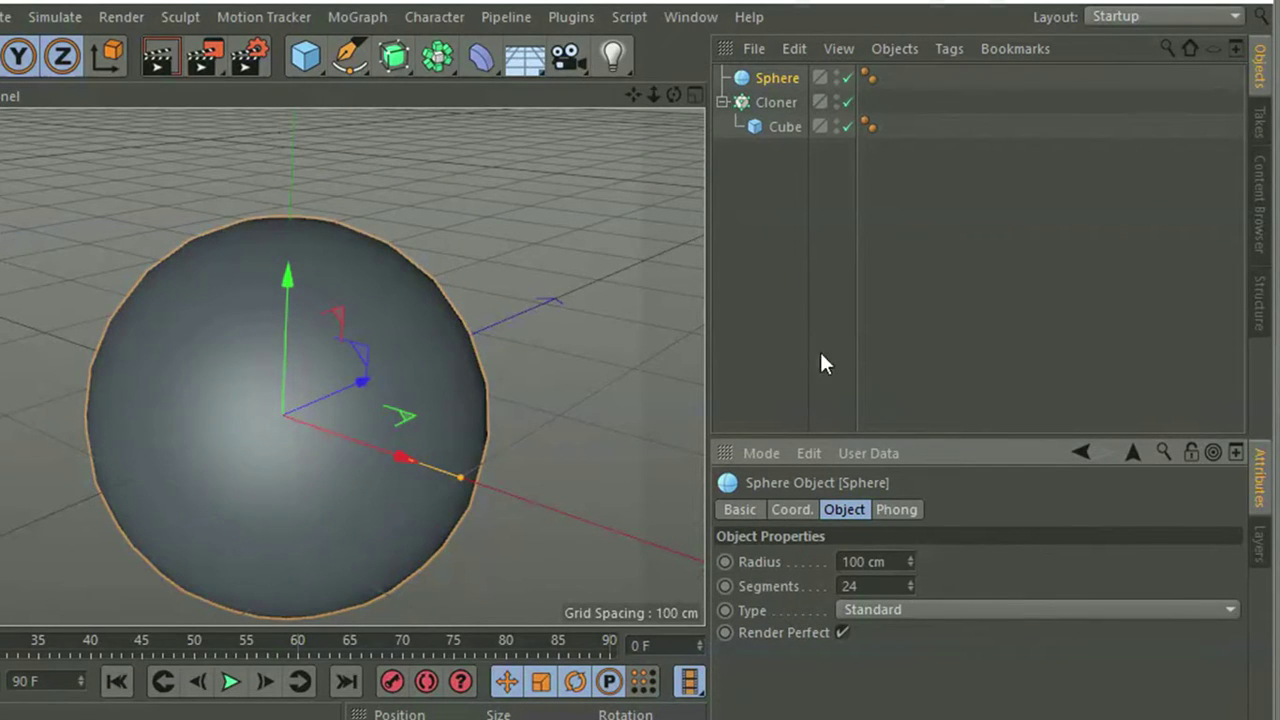
left_click(866, 561)
type("135")
key("Return")
right_click_drag(490, 515, 425, 440, "alt")
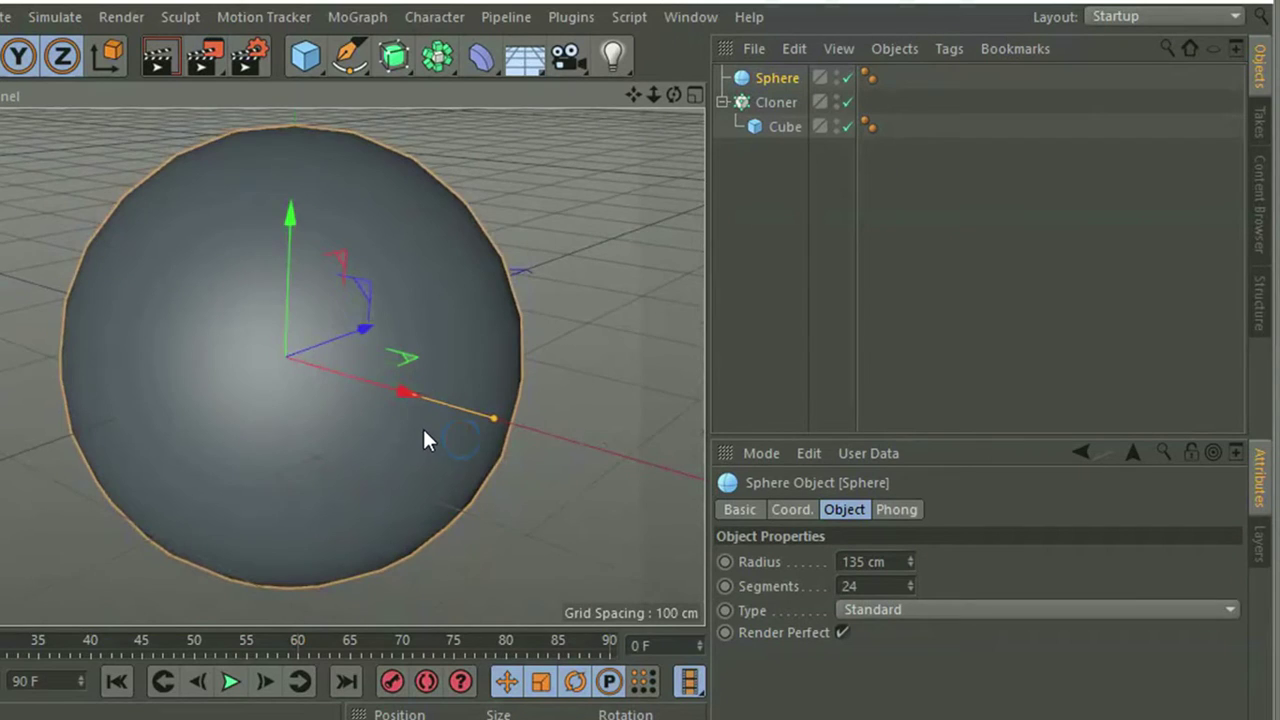
middle_click_drag(424, 432, 394, 428, "alt")
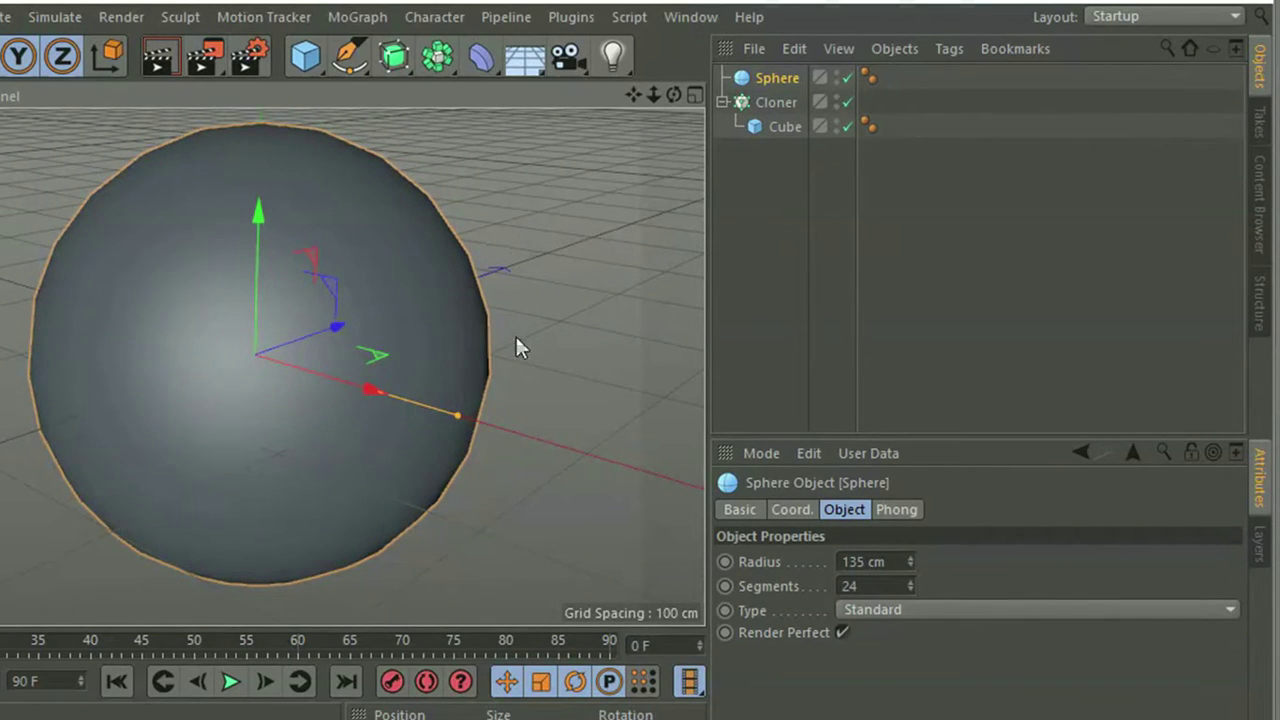
left_click(780, 101)
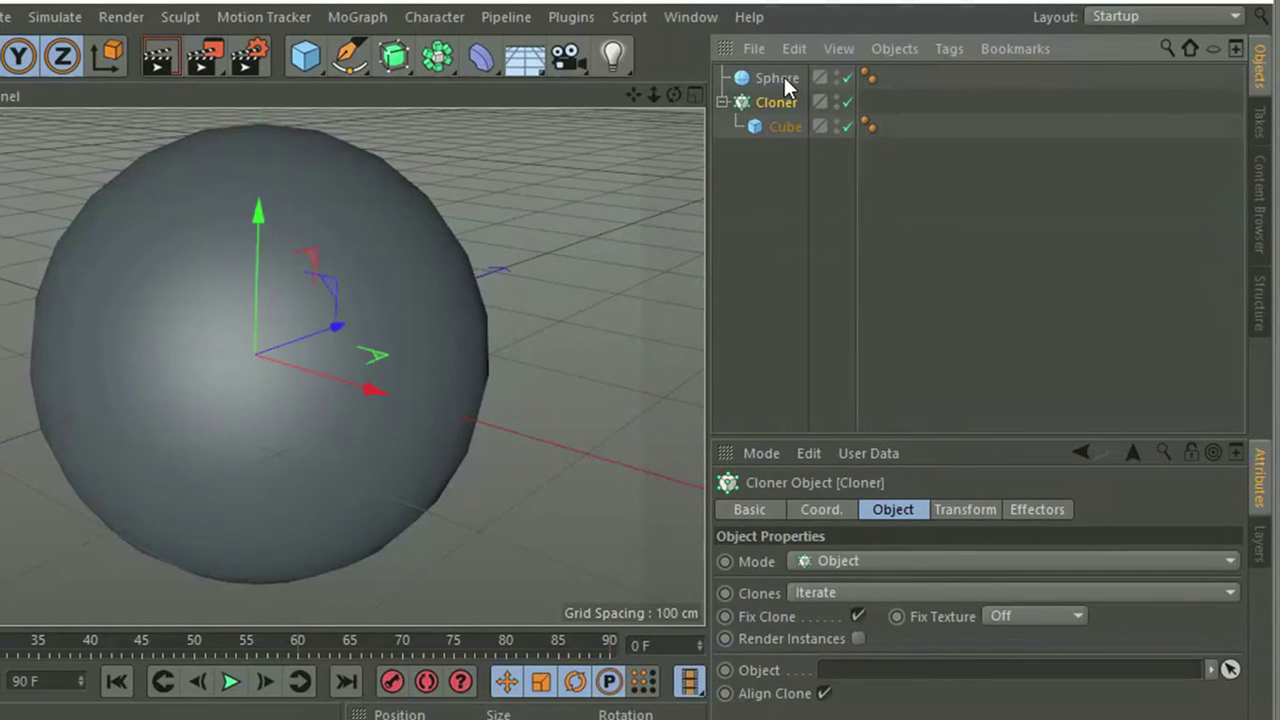
Use the sphere as the Cloner's distribution object with the up vector set to Y+.
mouse_move(783, 77)
left_mouse_down()
mouse_move(900, 628)
mouse_move(892, 676)
left_mouse_up()
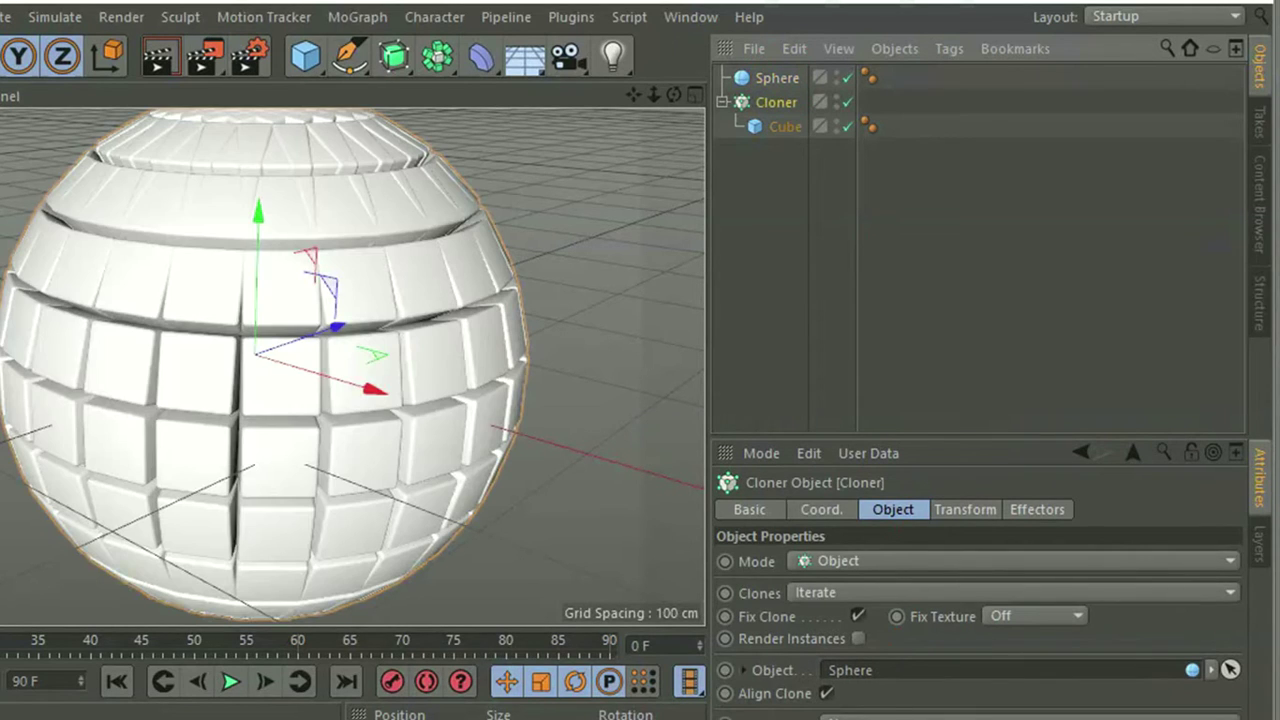
scroll(523, 491, "down", 3)
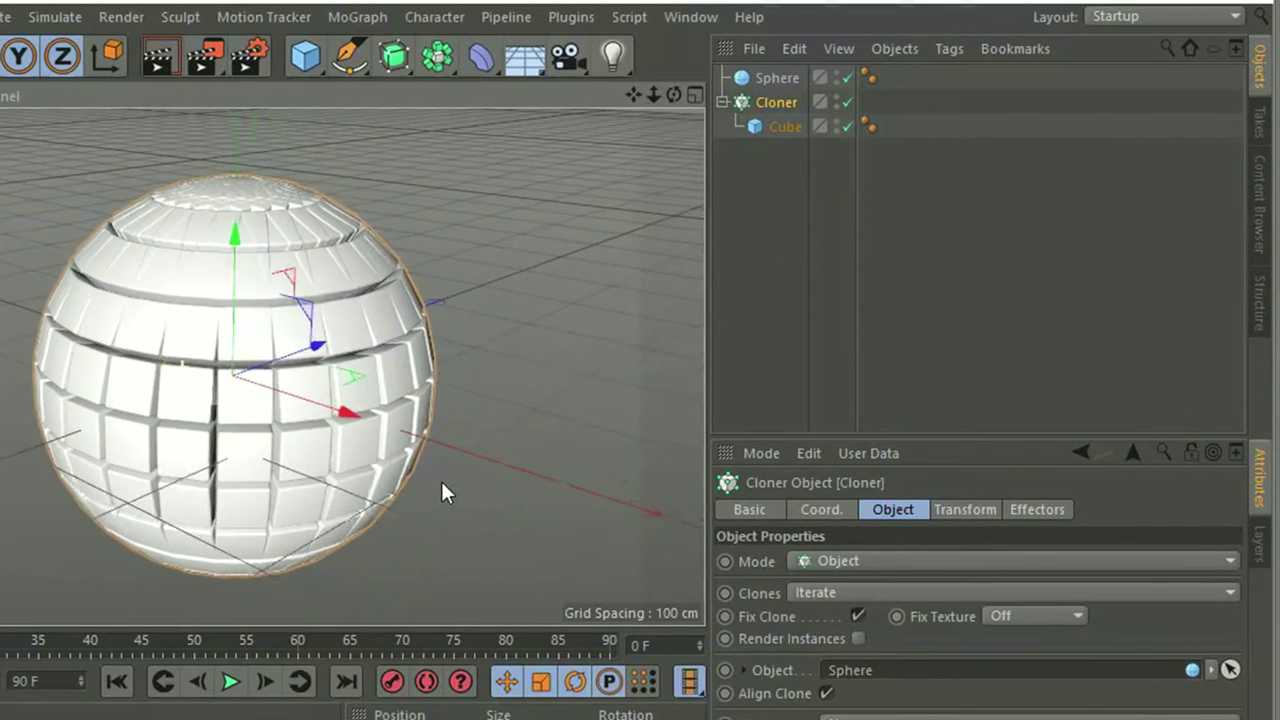
middle_click_drag(523, 491, 401, 471, "alt")
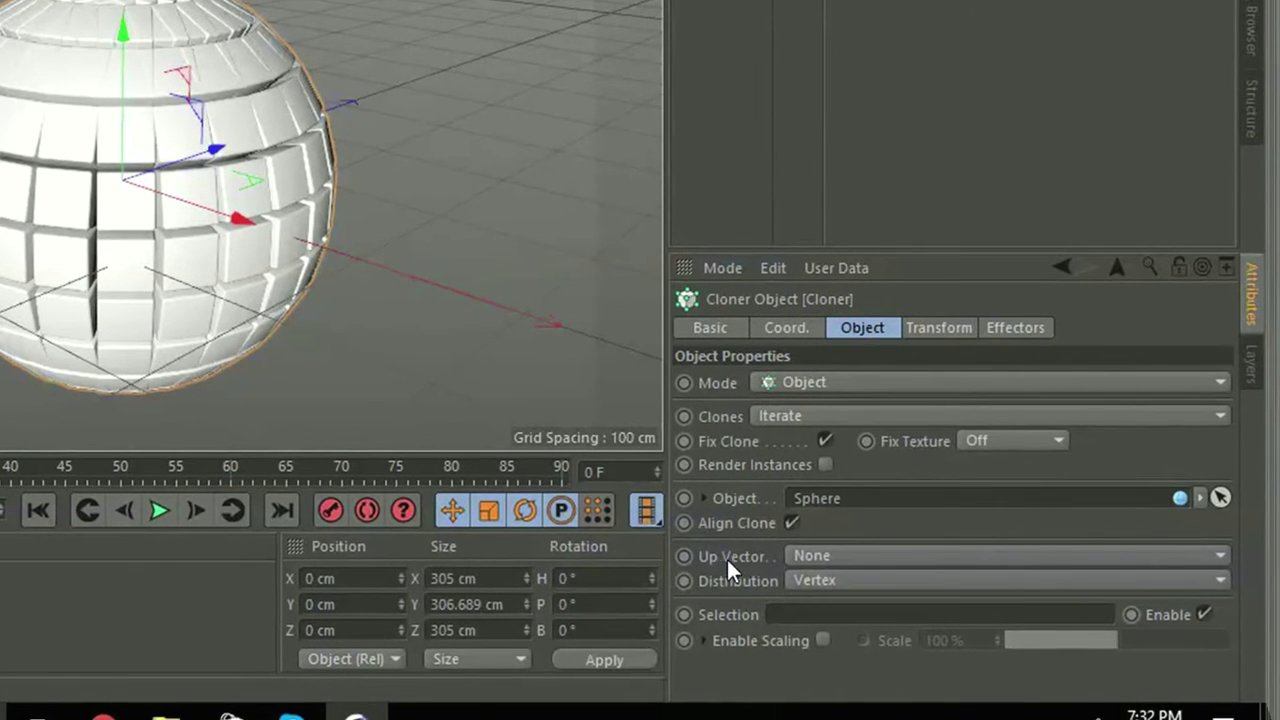
left_click(818, 556)
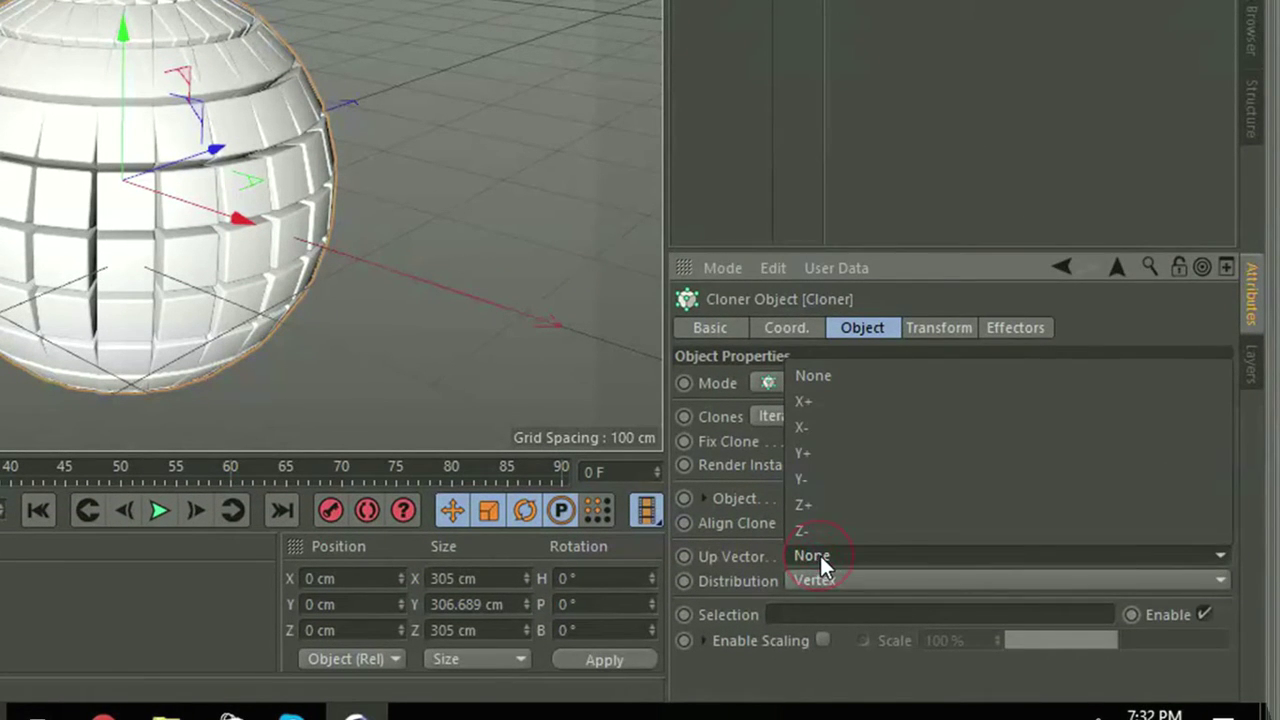
left_click(829, 452)
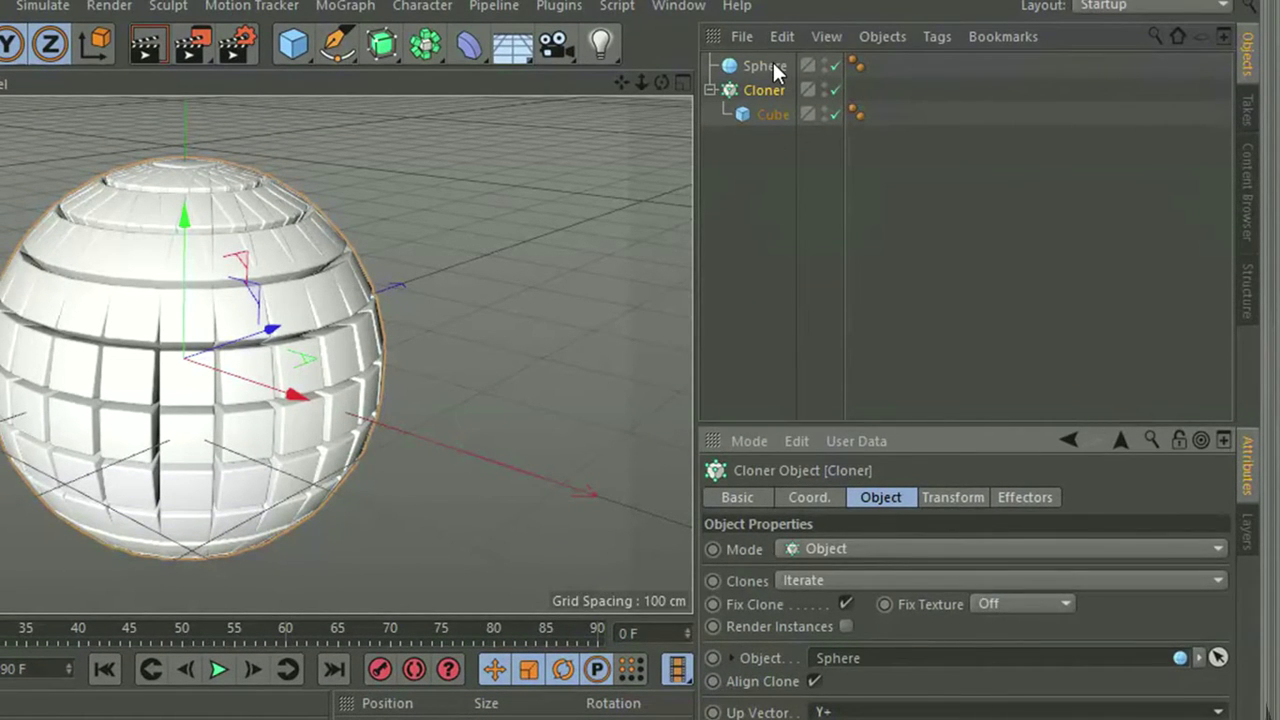
Change the sphere's type to Icosahedron, then reselect the Cloner.
left_click(765, 66)
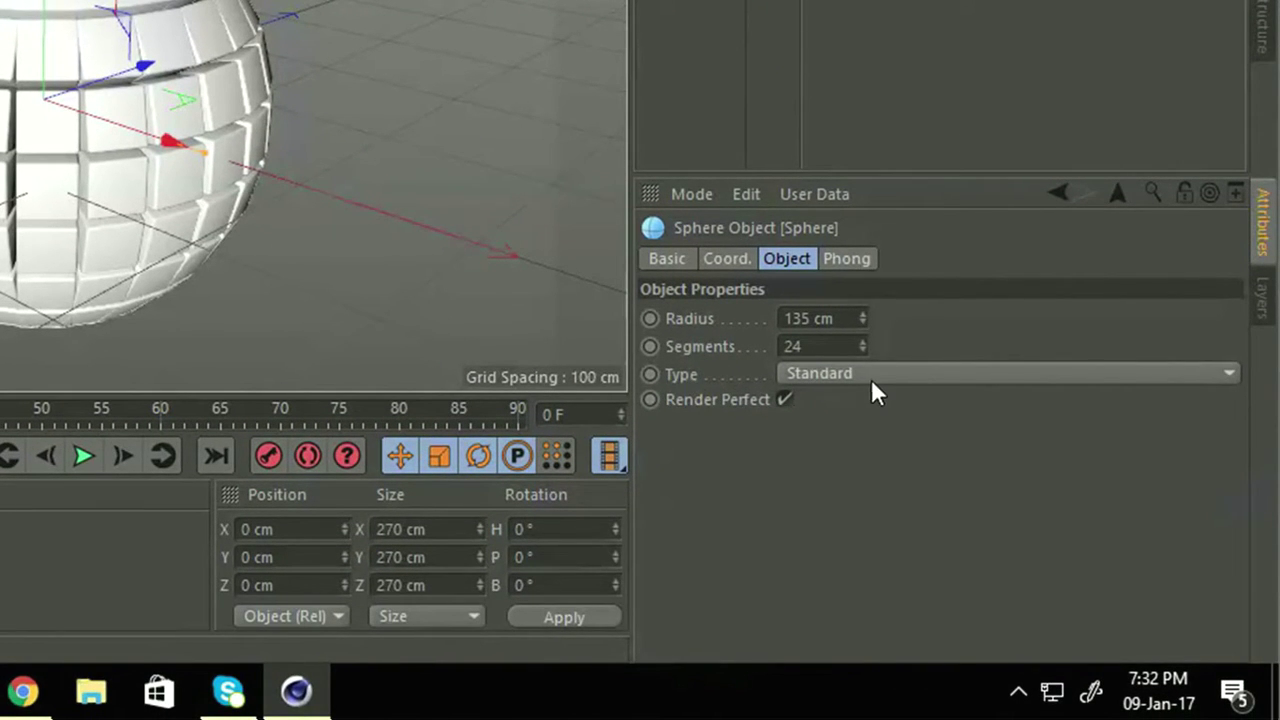
left_click(828, 376)
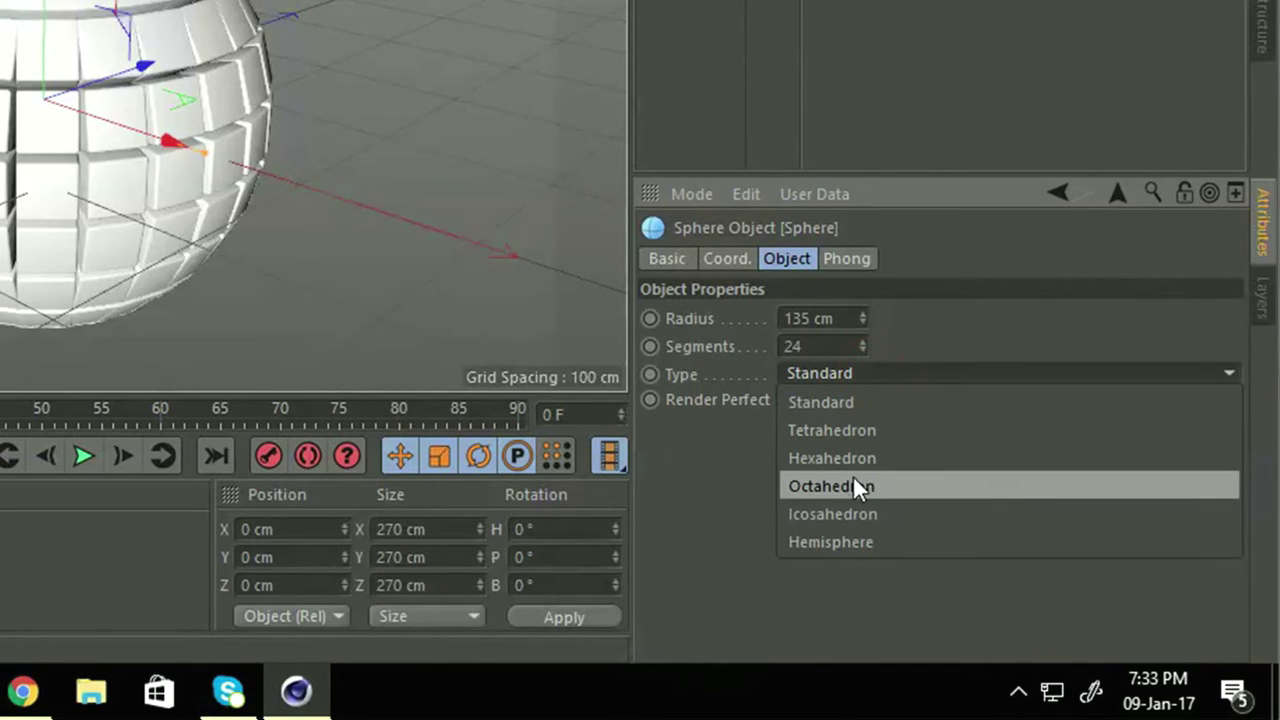
left_click(876, 514)
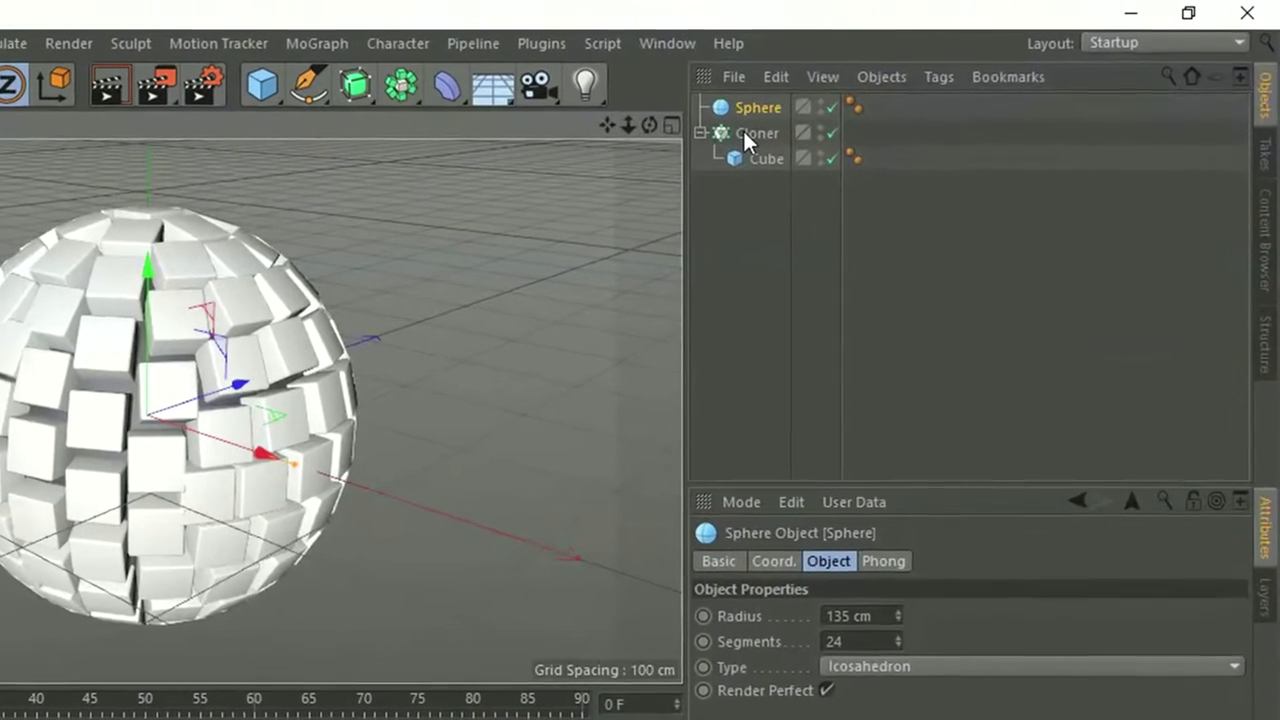
left_click(743, 131)
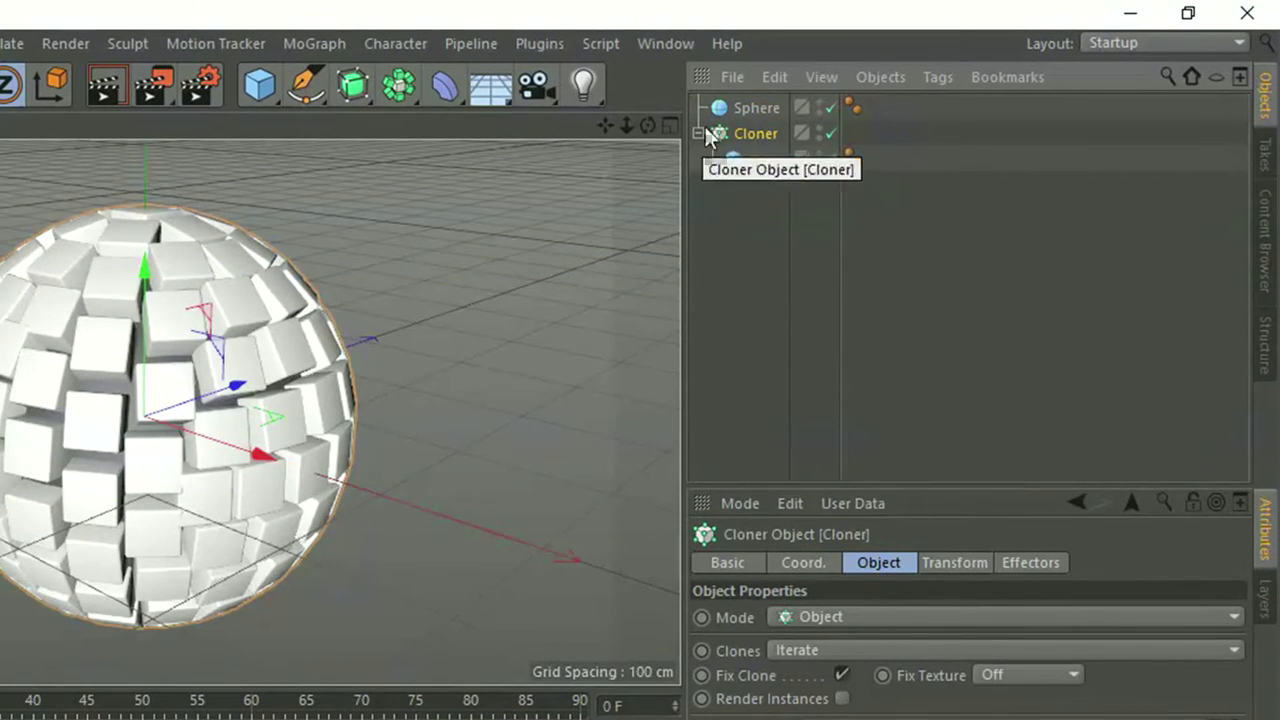
Add a Plain effector to the Cloner and hide the source sphere in the viewport.
left_click(311, 44)
mouse_move(336, 82)
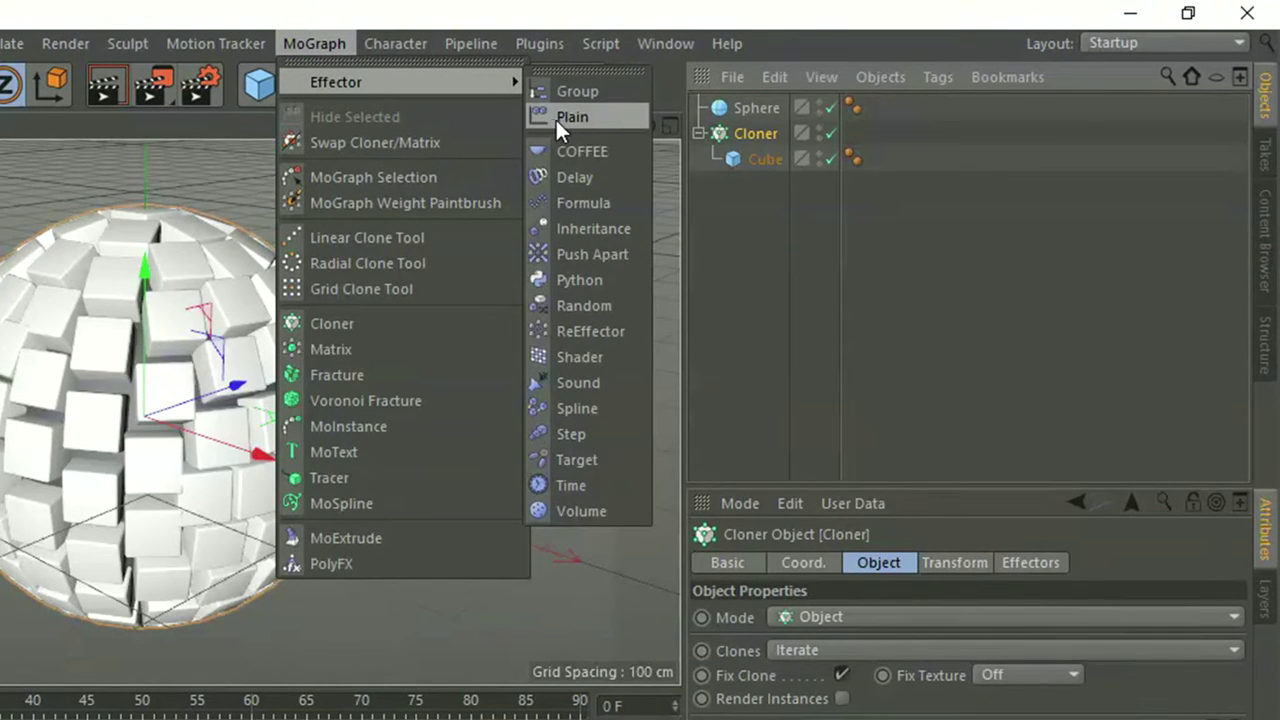
left_click(595, 117)
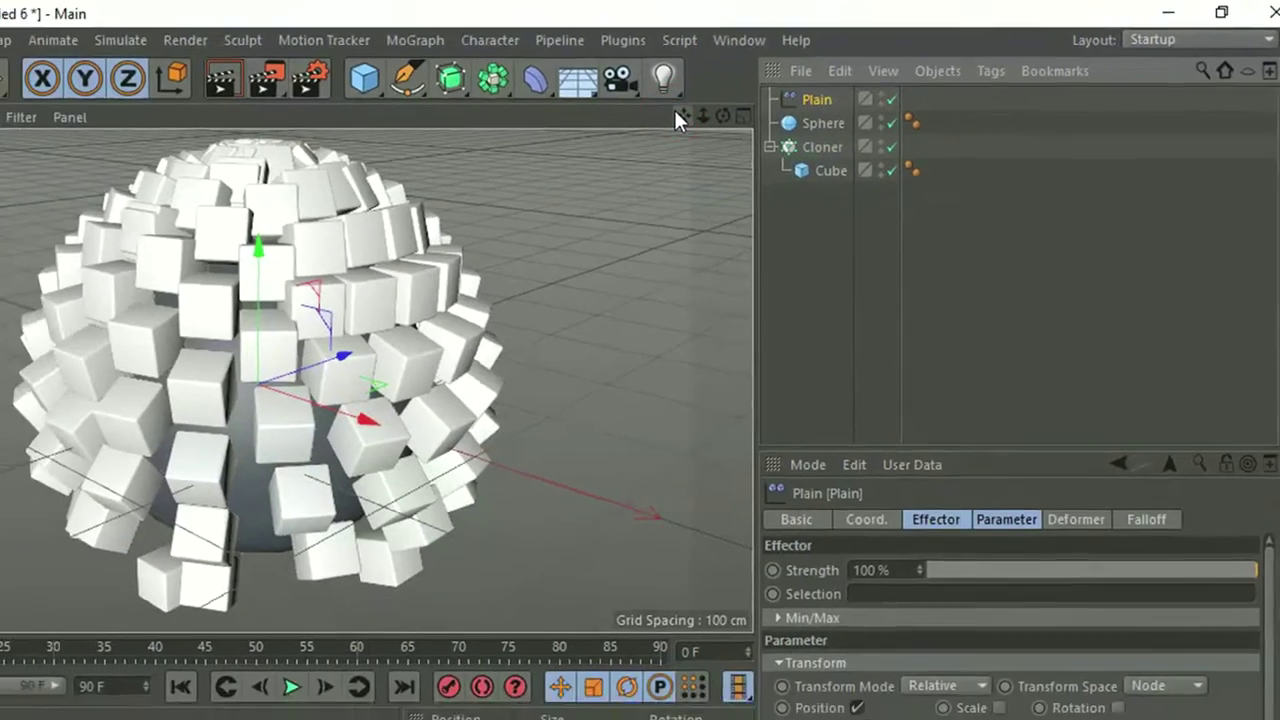
scroll(690, 286, "down", 3)
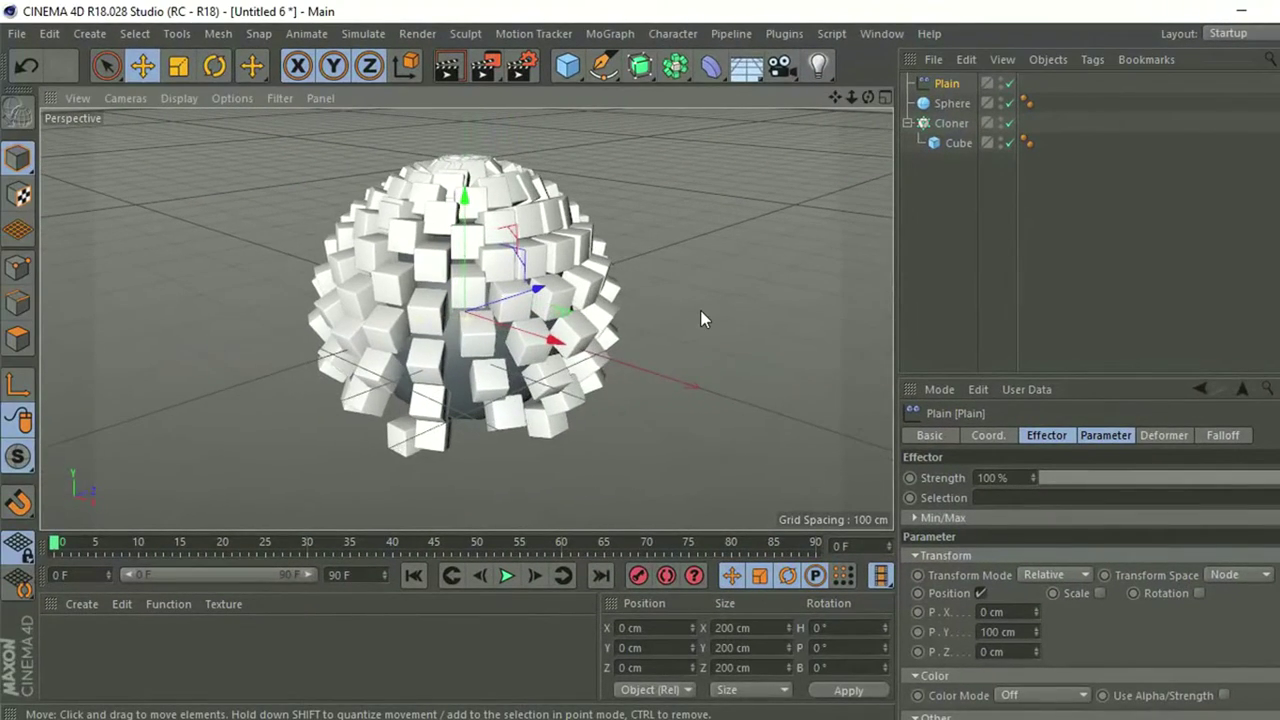
scroll(458, 410, "up", 2)
scroll(457, 415, "up", 3)
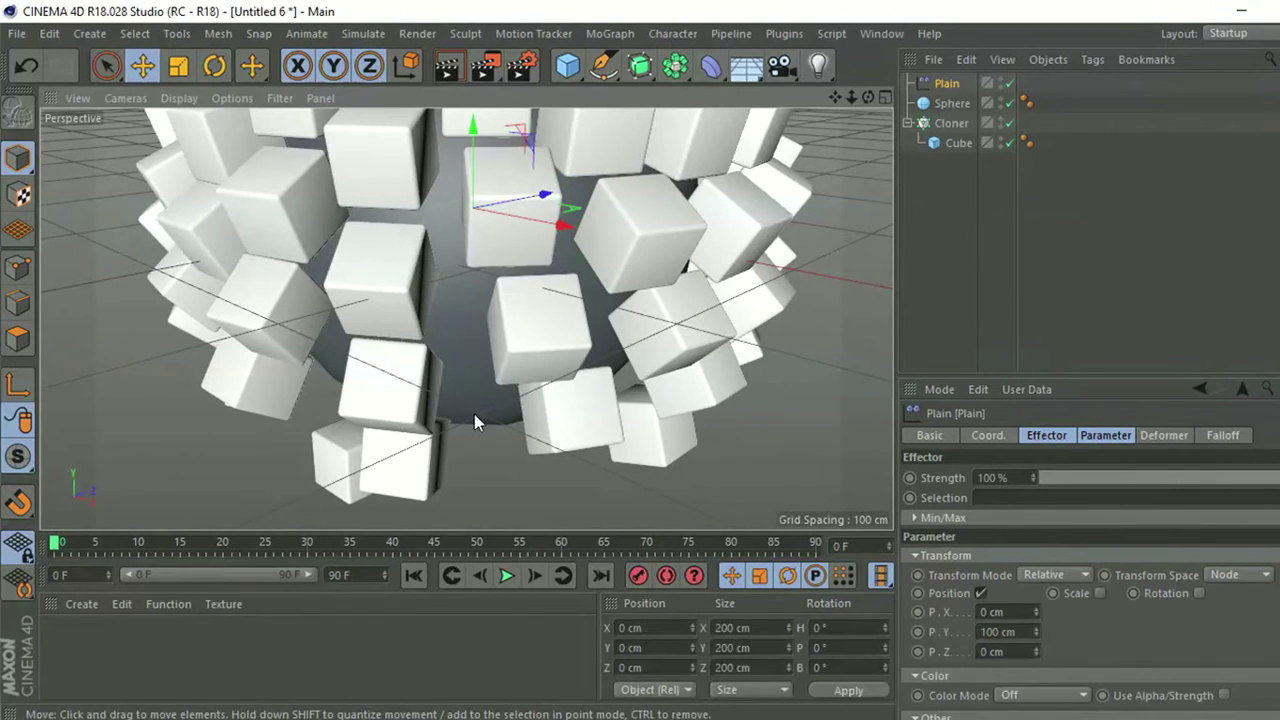
scroll(474, 414, "up", 2)
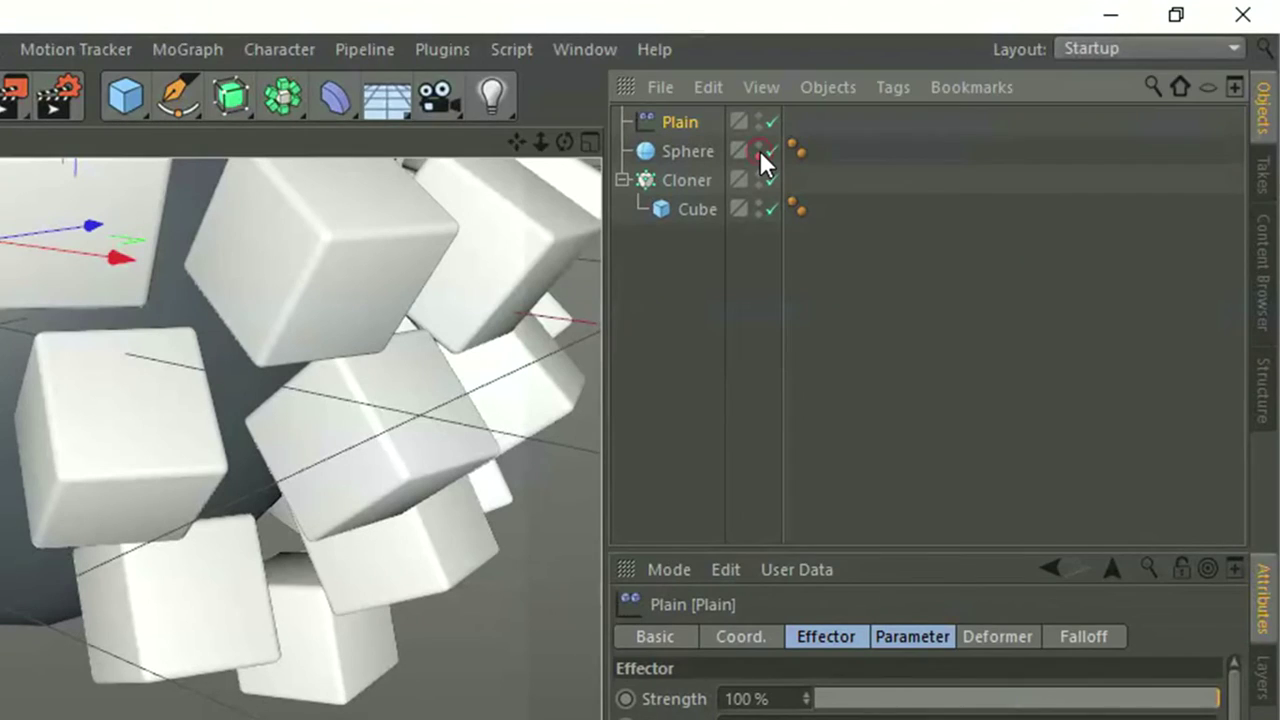
left_click(759, 148)
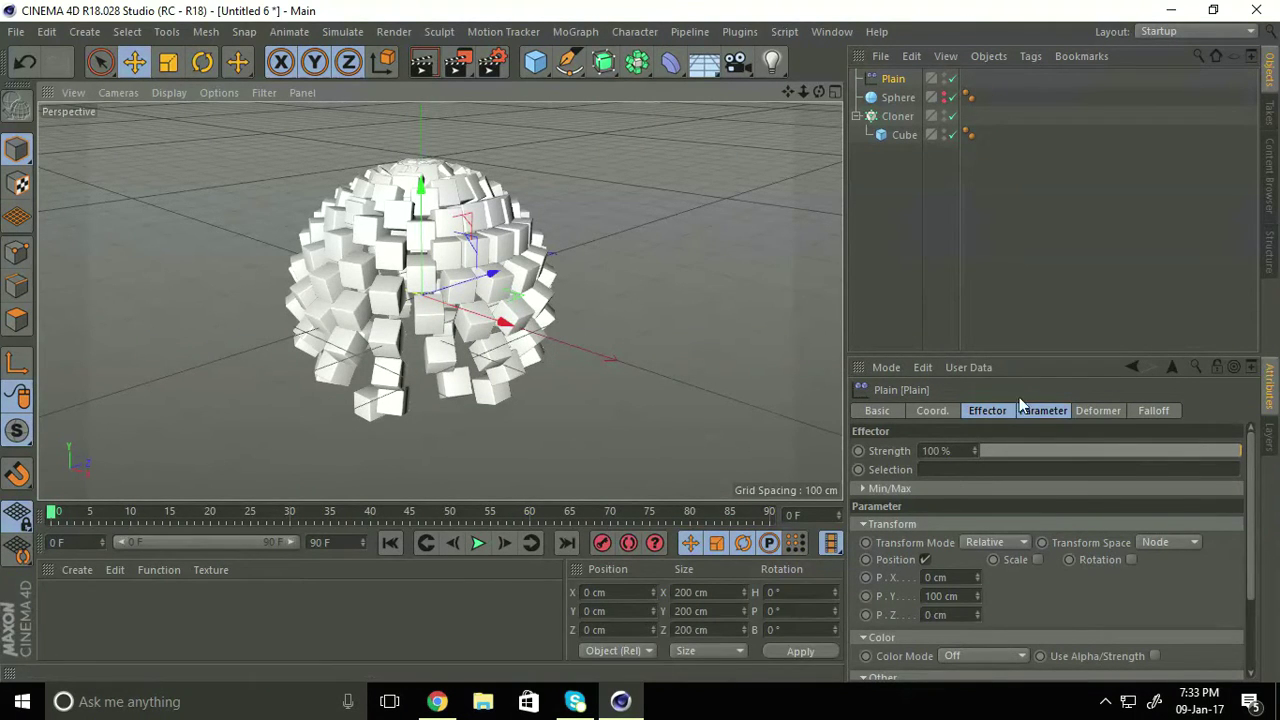
Give the effector a spherical falloff sized 200 cm on X, Y and Z.
left_click(1145, 410)
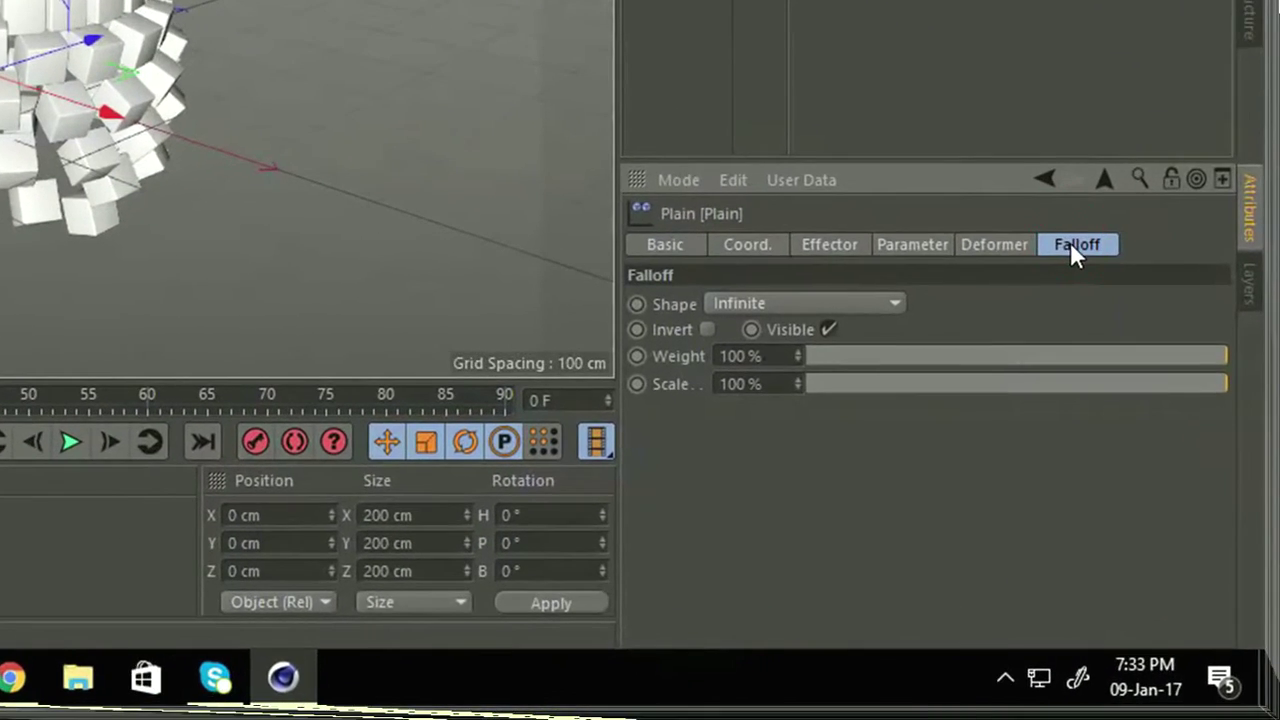
left_click(893, 300)
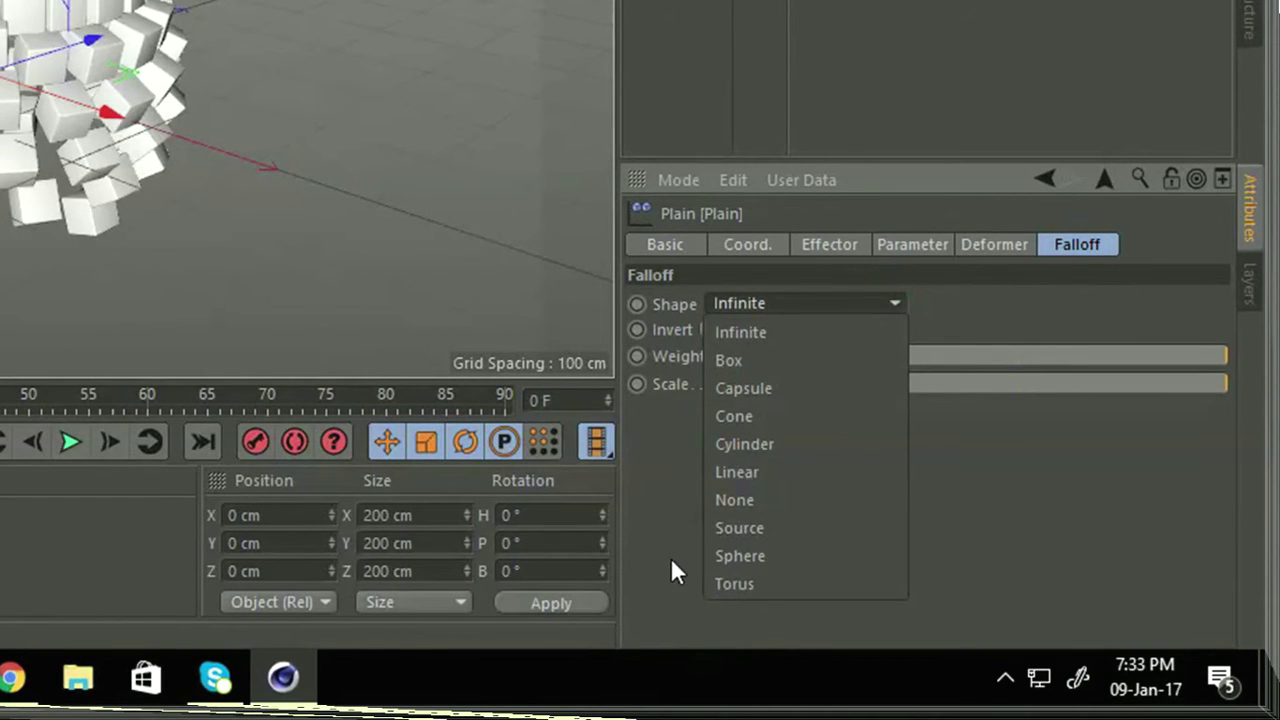
left_click(763, 560)
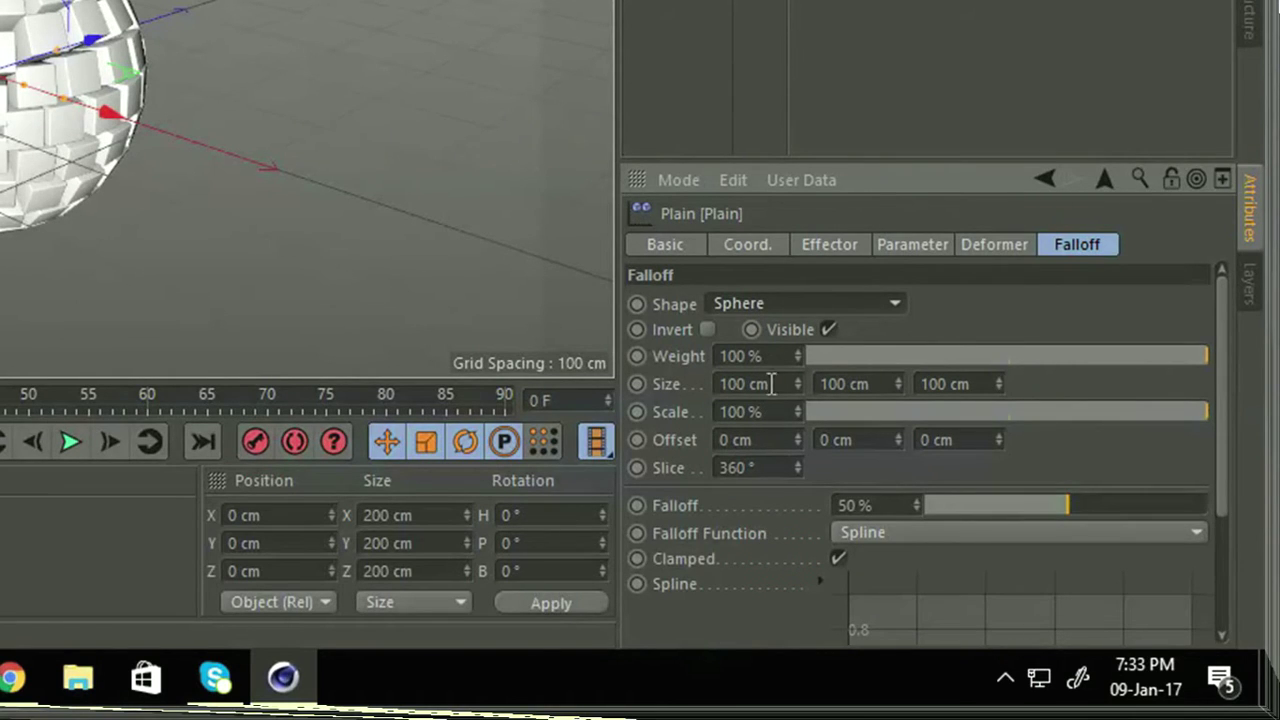
left_click_drag(771, 384, 724, 374)
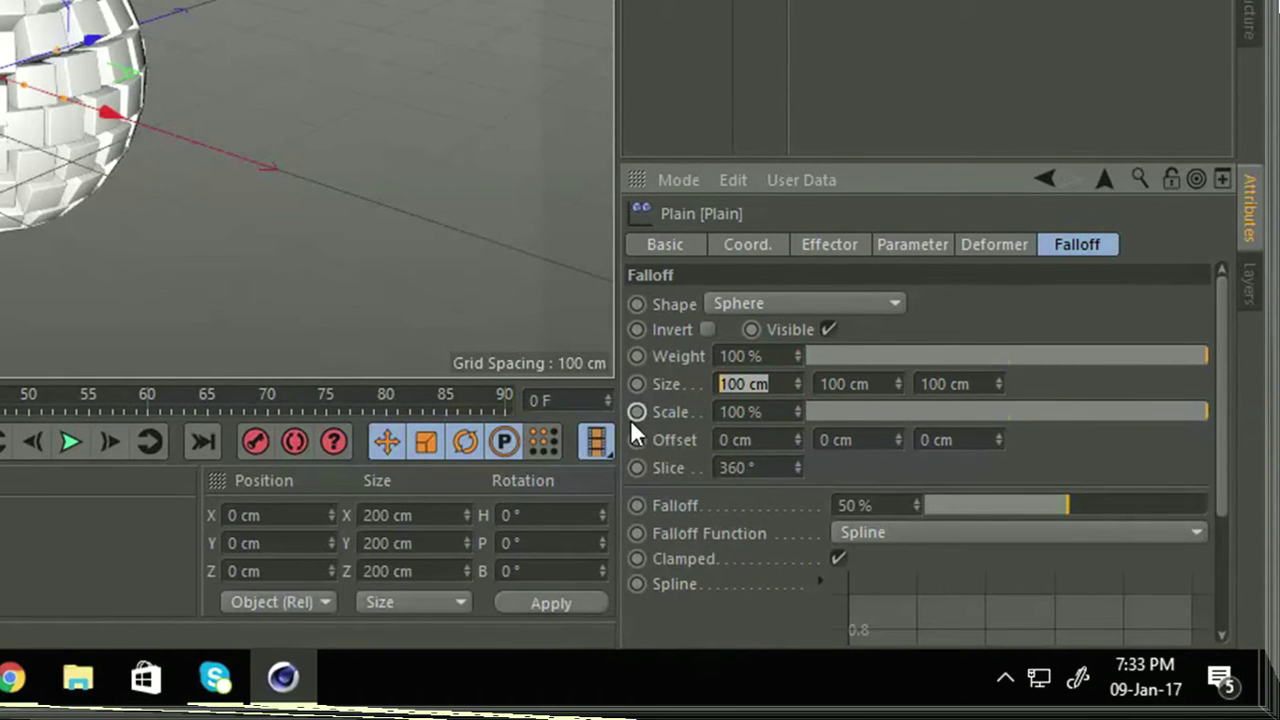
type("200")
key("Tab")
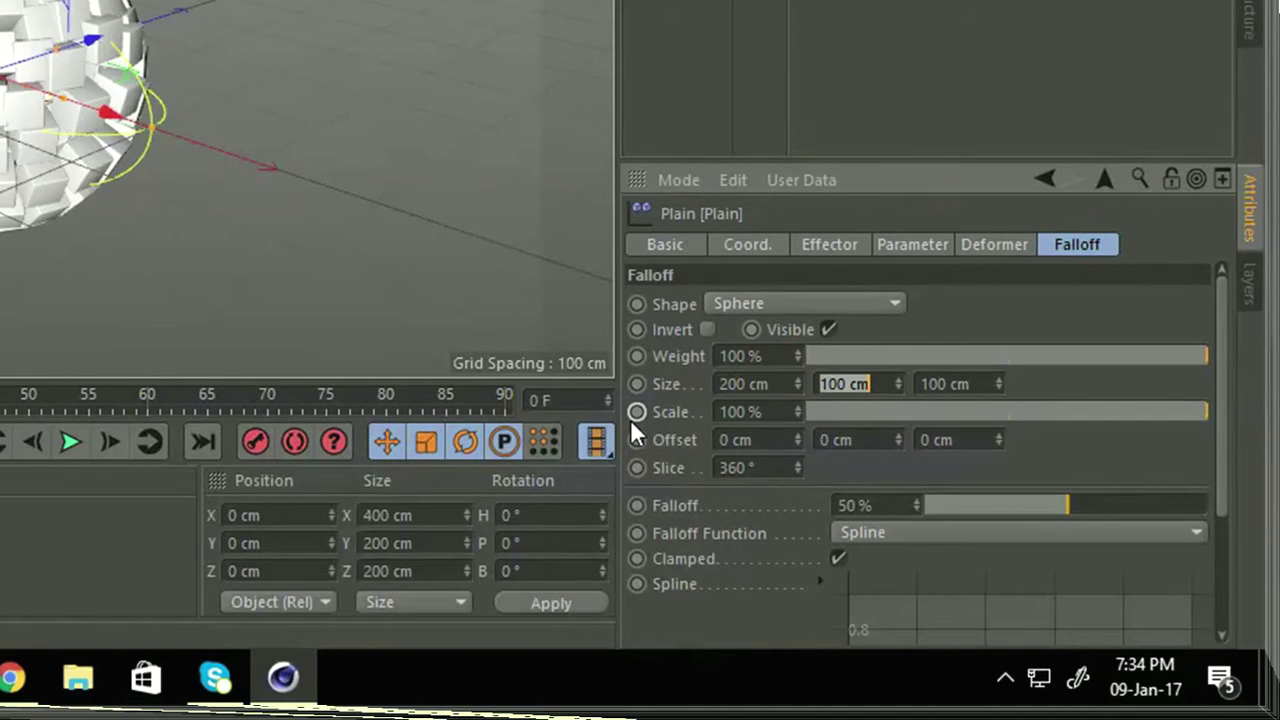
type("200")
key("Tab")
type("200")
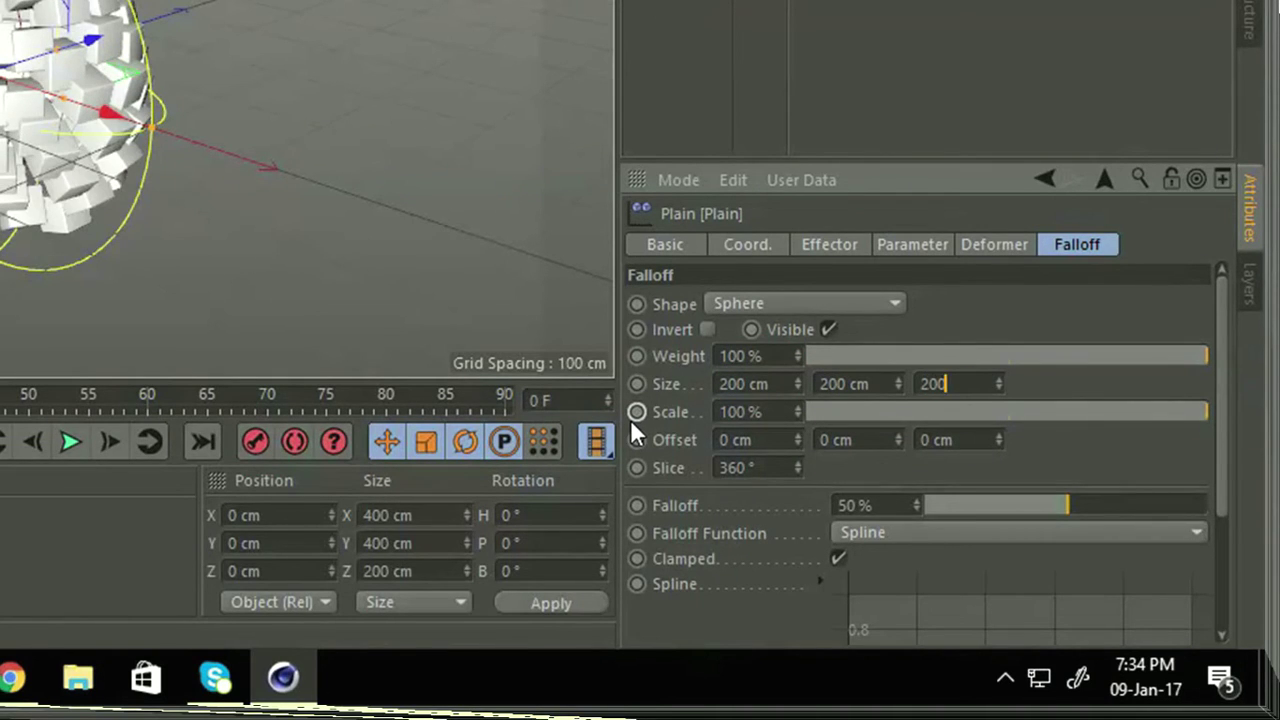
key("Return")
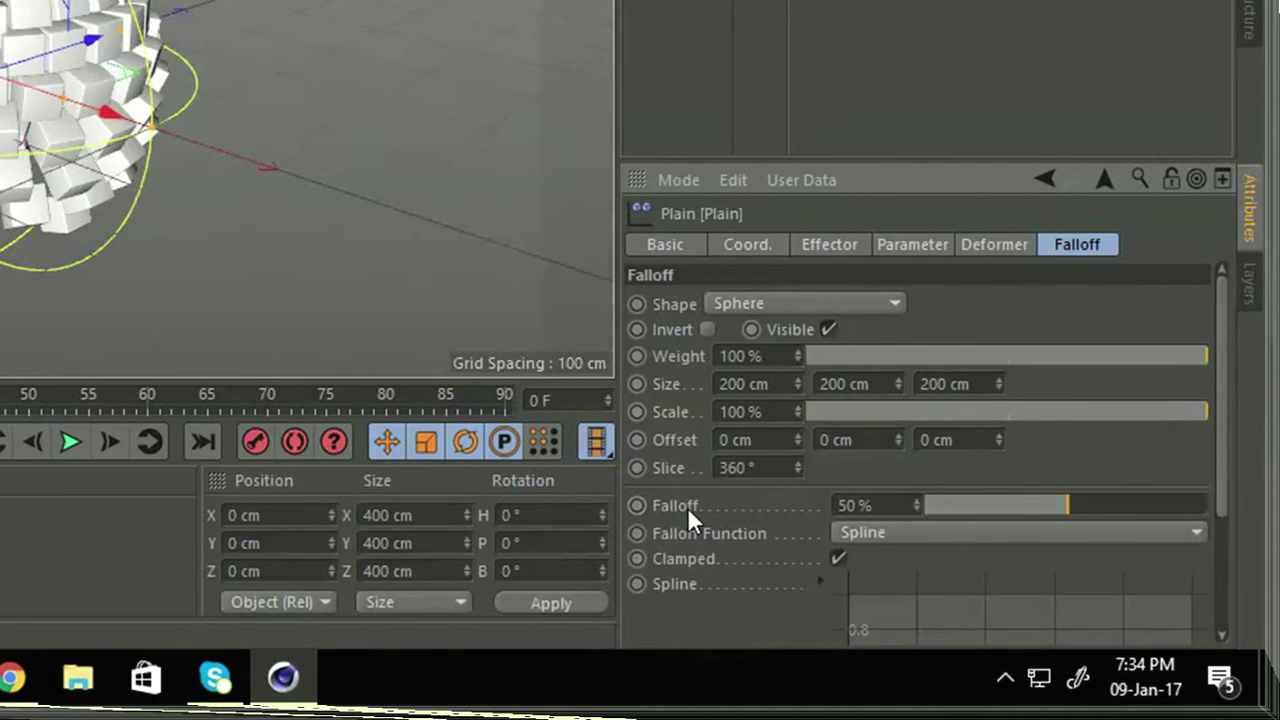
Set the falloff to 20% and centre the falloff sphere at Y 0 on the clones.
double_click(870, 505)
type("20")
key("Return")
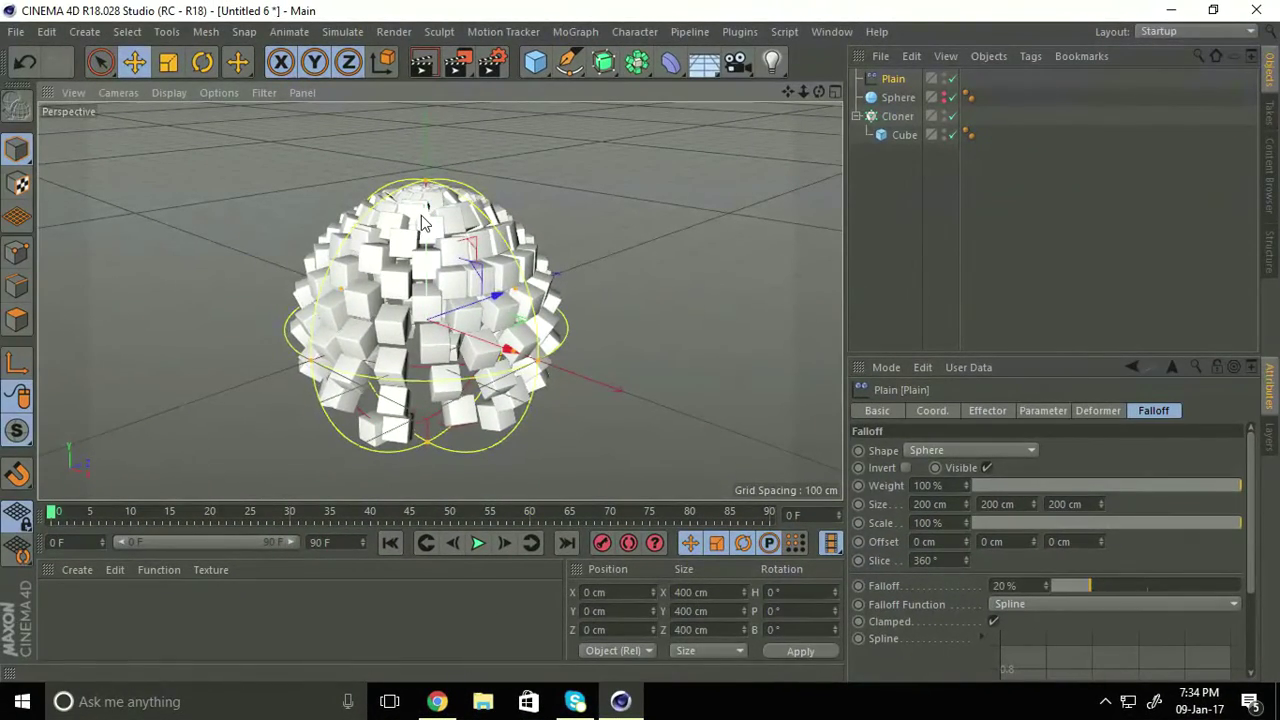
mouse_move(422, 222)
left_mouse_down()
mouse_move(641, 349)
mouse_move(469, 245)
mouse_move(496, 398)
mouse_move(641, 349)
mouse_move(491, 265)
mouse_move(302, 370)
mouse_move(512, 320)
left_mouse_up()
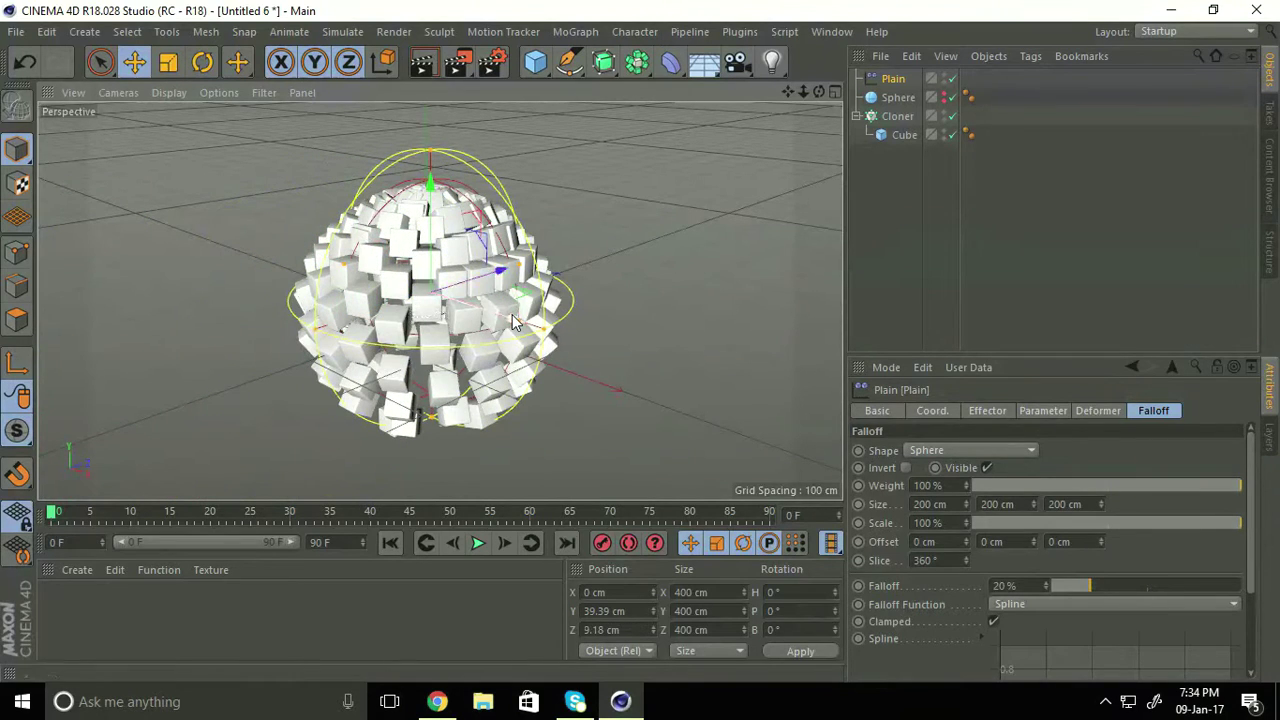
double_click(607, 611)
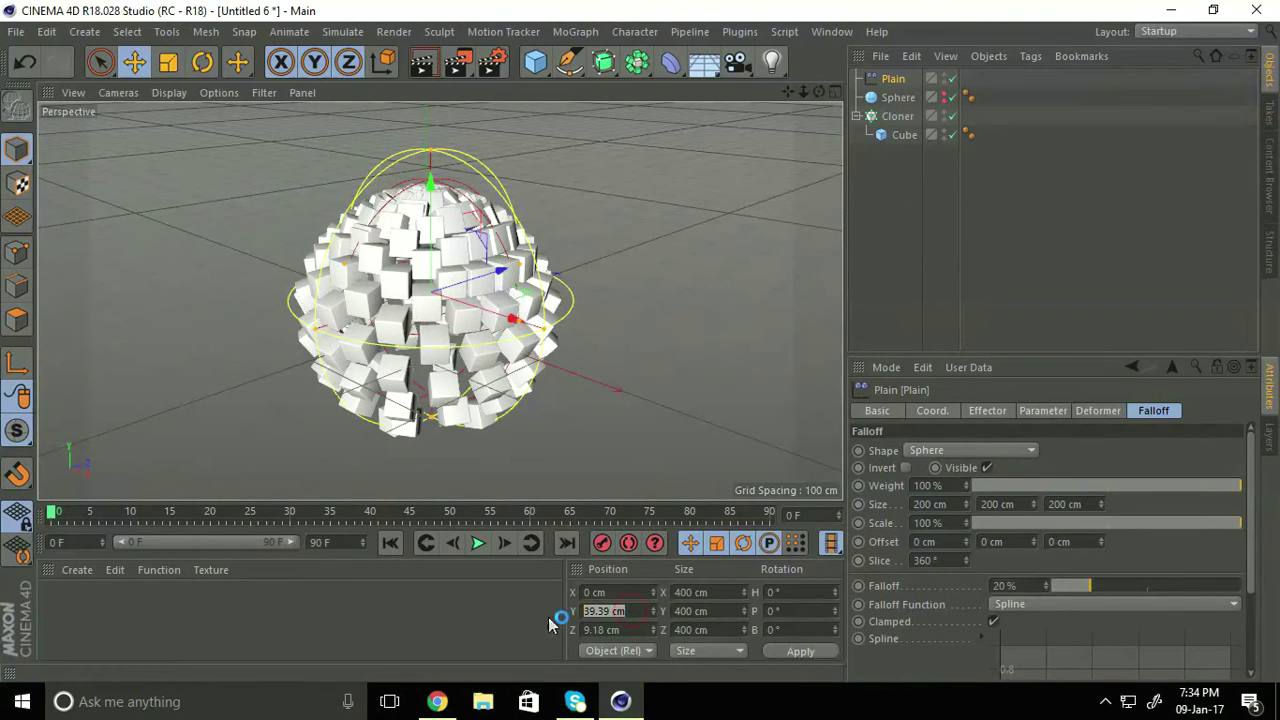
type("0")
key("Return")
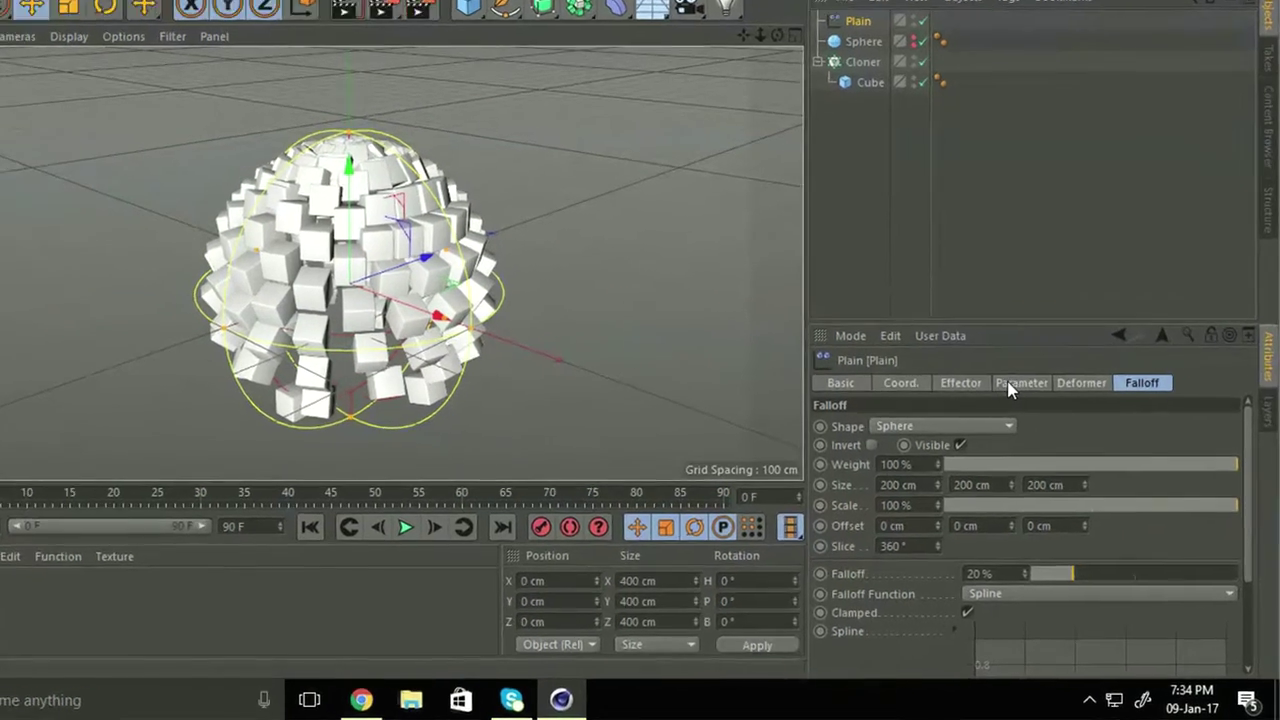
left_click(1048, 411)
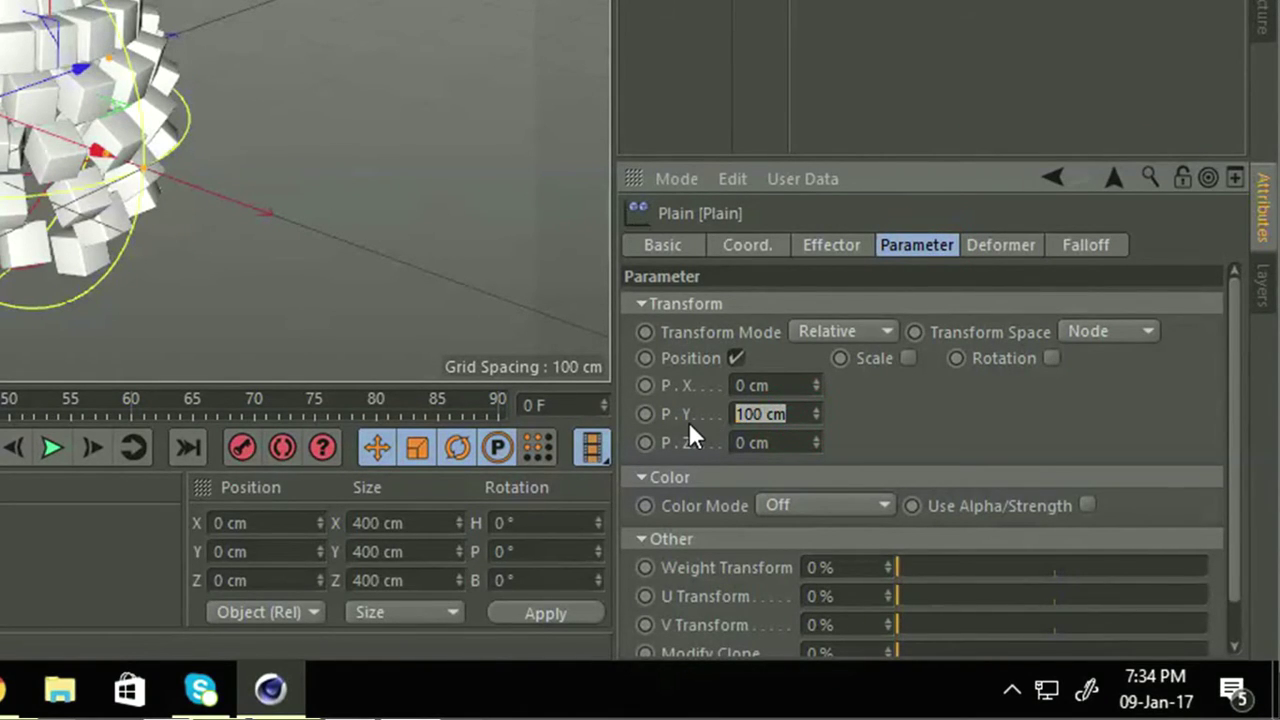
Remove the 100 cm Y push, scale clones uniformly by -0.4, and offset Z by -55 cm.
type("0")
key("Return")
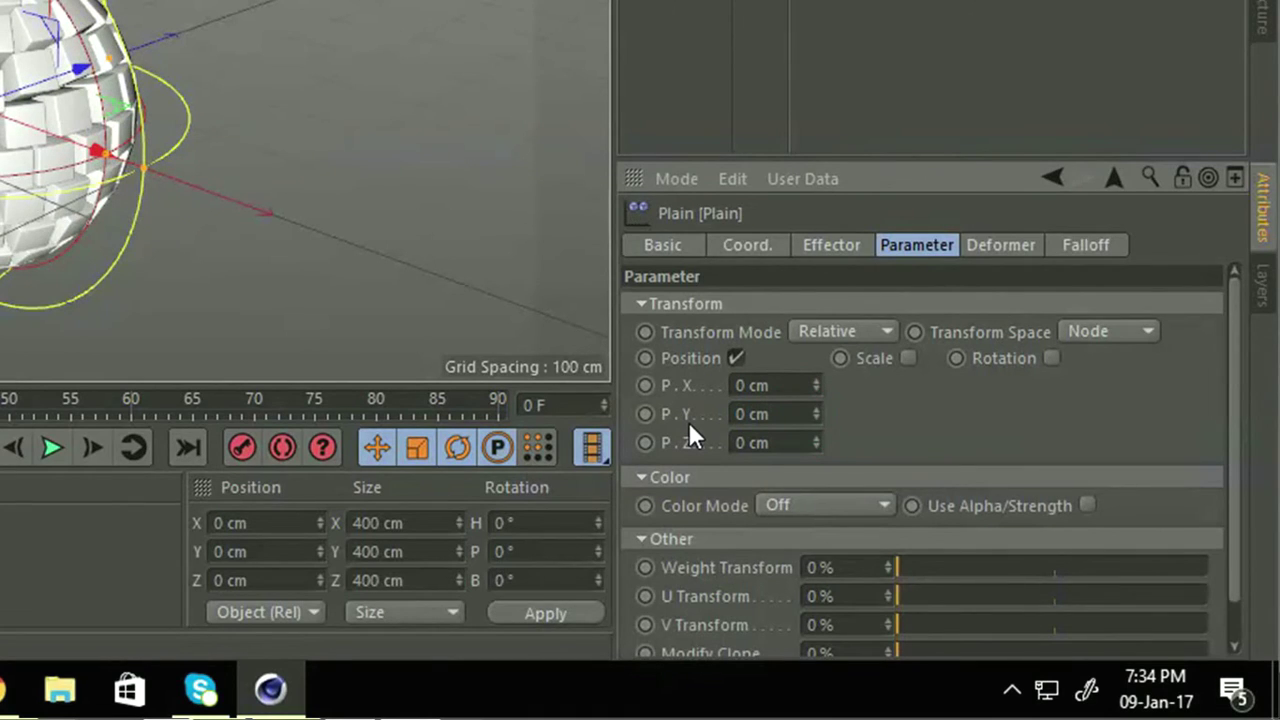
left_click(908, 358)
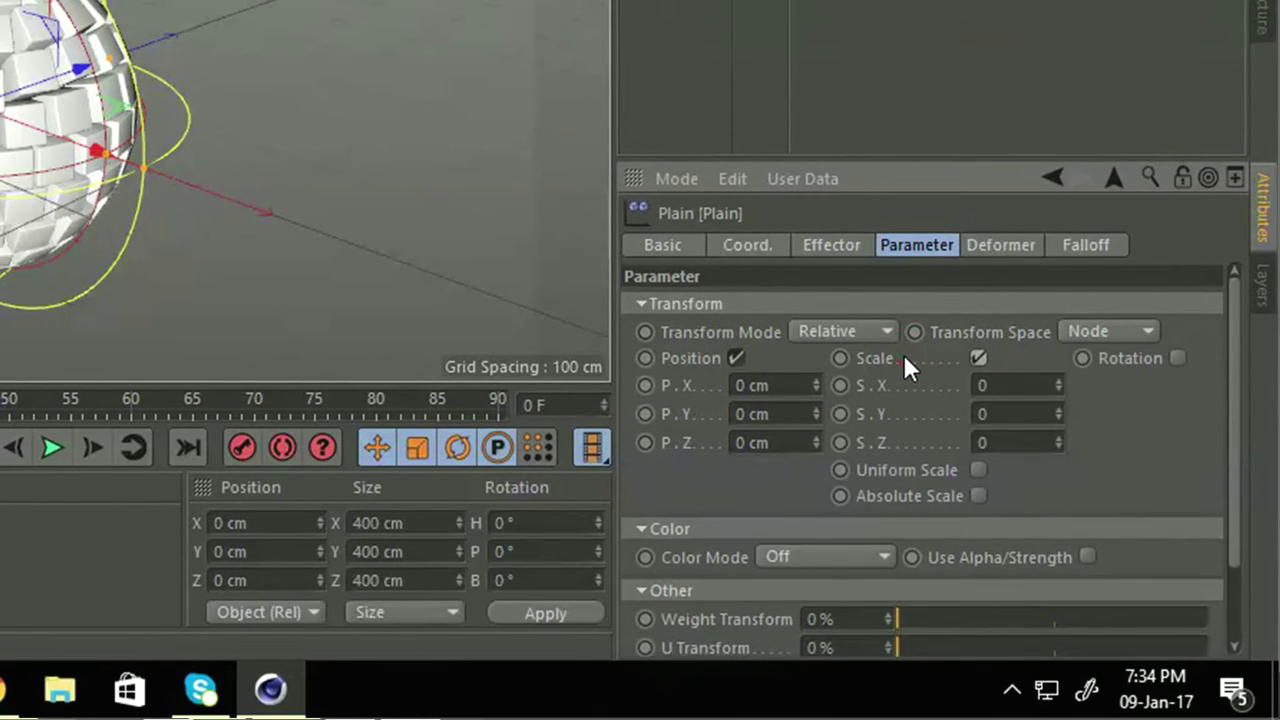
left_click(978, 470)
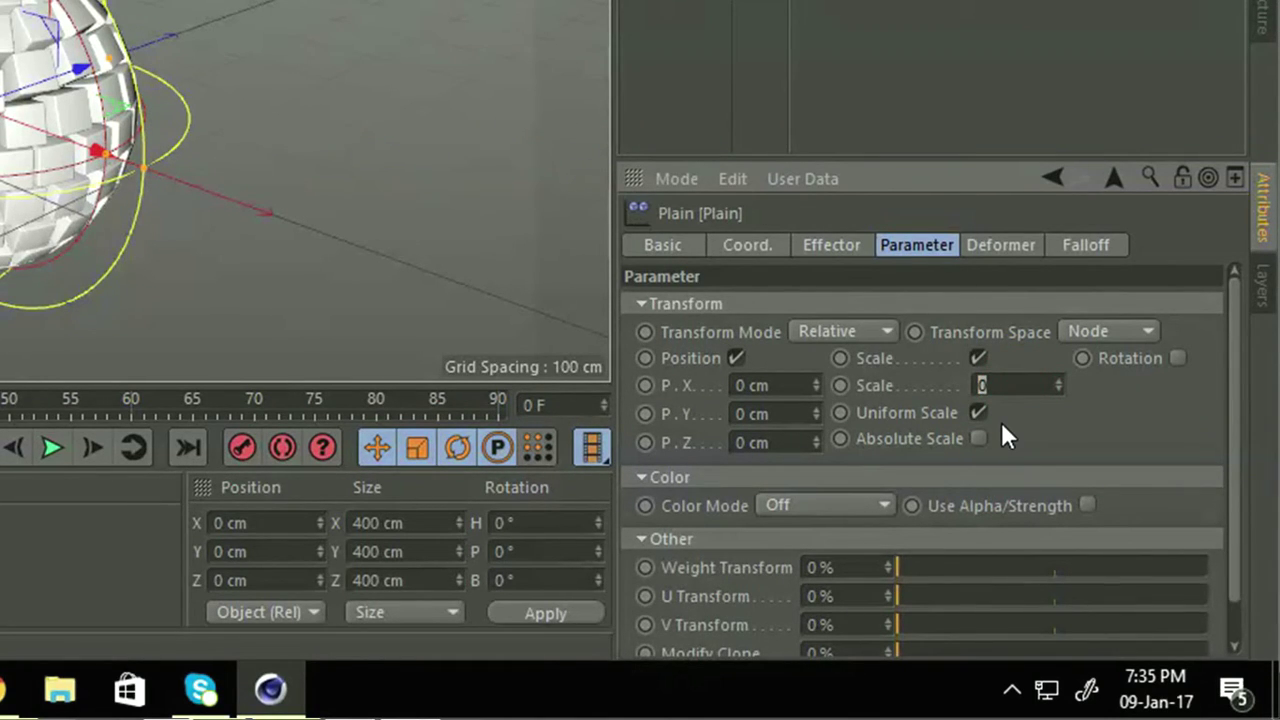
type("-0.4")
key("Return")
type("-55")
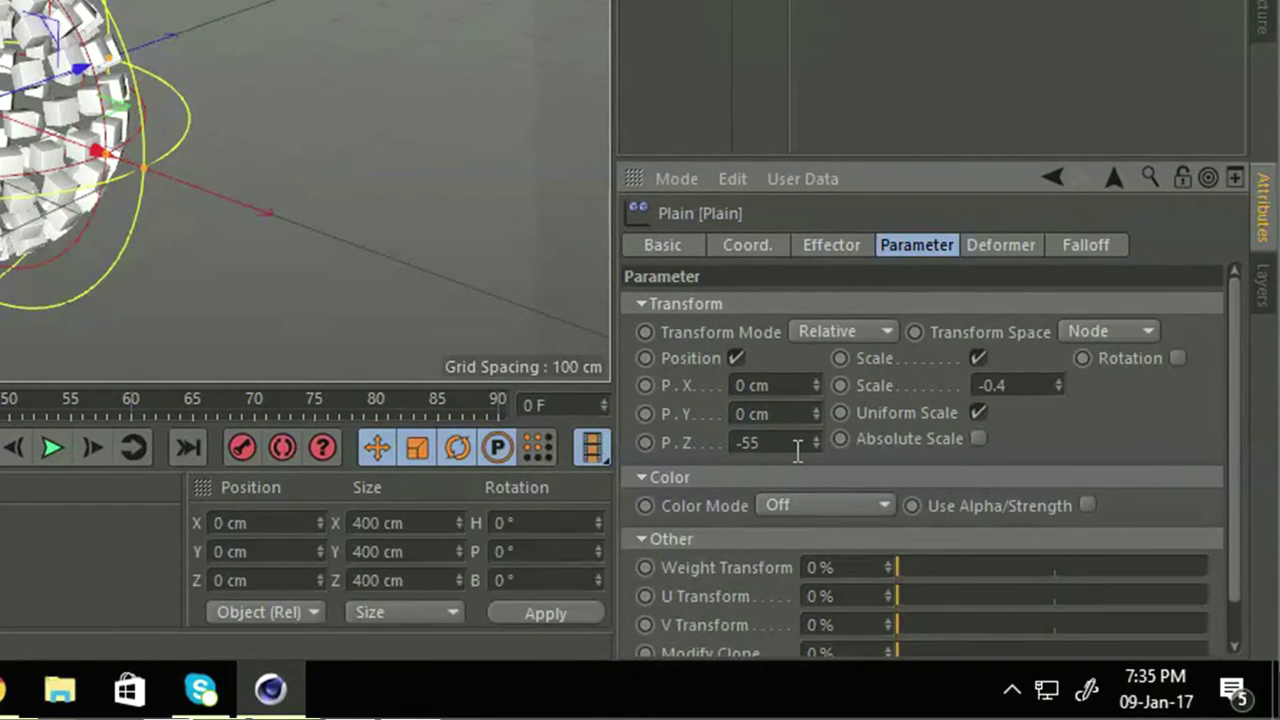
key("Return")
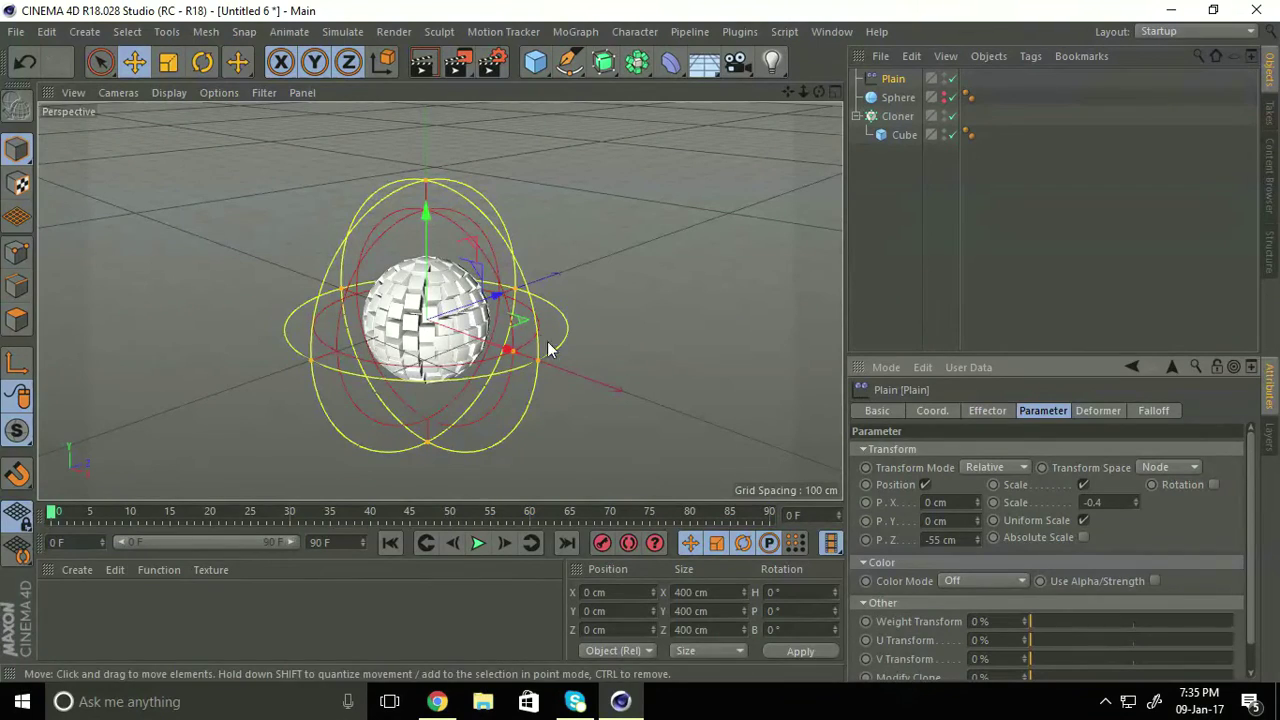
mouse_move(499, 297)
left_mouse_down()
mouse_move(380, 362)
mouse_move(460, 343)
mouse_move(422, 366)
mouse_move(351, 370)
mouse_move(321, 410)
mouse_move(365, 372)
mouse_move(466, 366)
mouse_move(515, 334)
mouse_move(643, 298)
mouse_move(330, 422)
mouse_move(520, 388)
left_mouse_up()
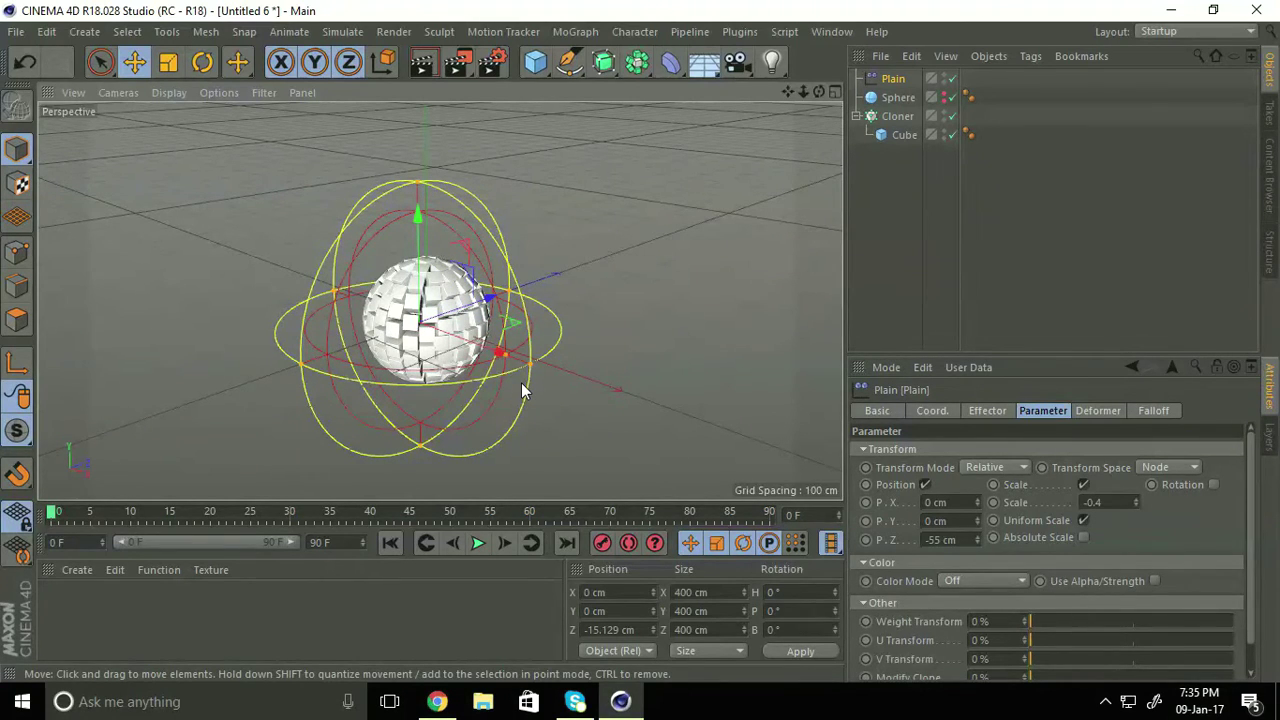
Add a camera and orbit it around the cube-covered sphere.
left_click(751, 72)
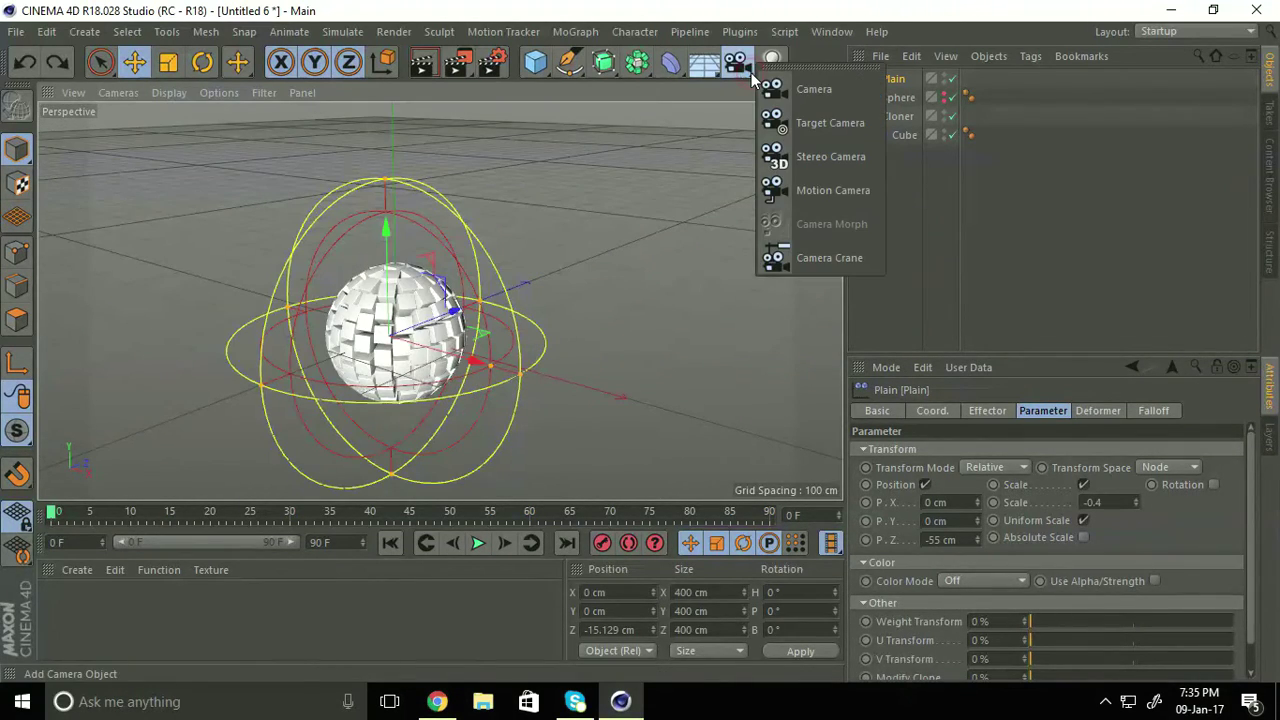
left_click(828, 90)
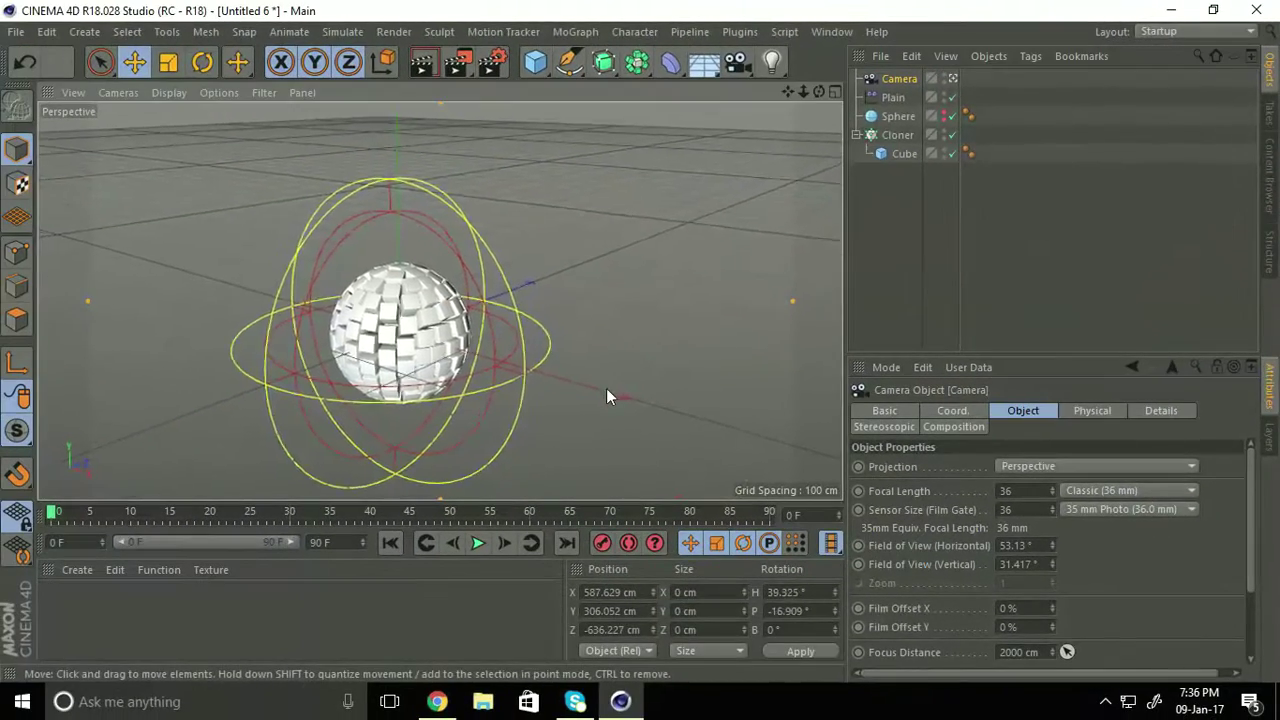
left_click_drag(606, 395, 380, 290, "alt")
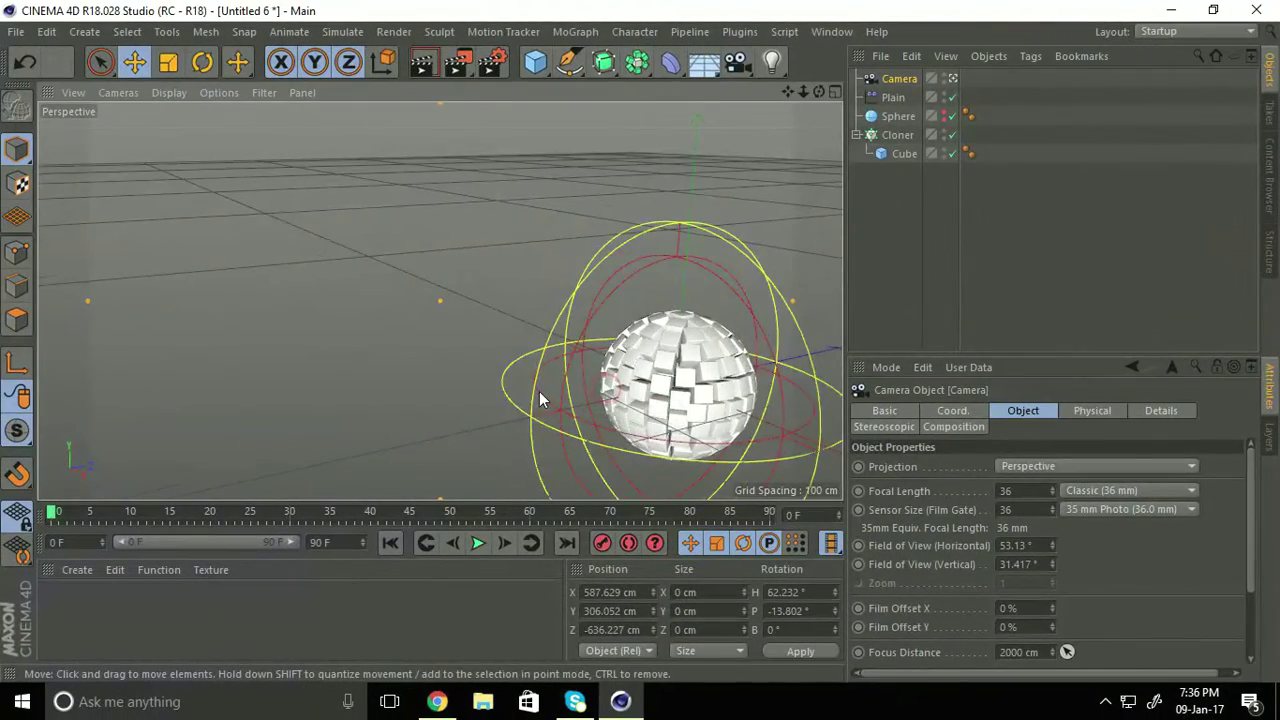
scroll(380, 290, "up", 5)
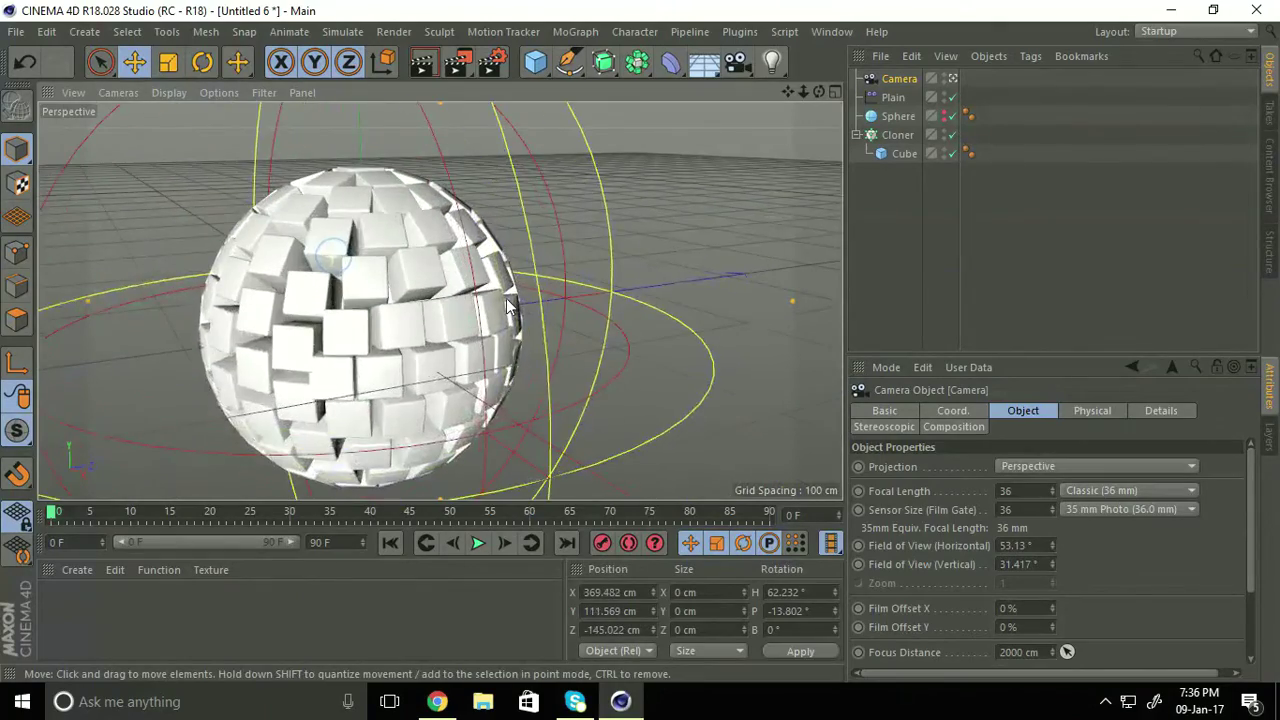
left_click_drag(330, 250, 345, 228, "alt")
right_click_drag(345, 228, 533, 396, "alt")
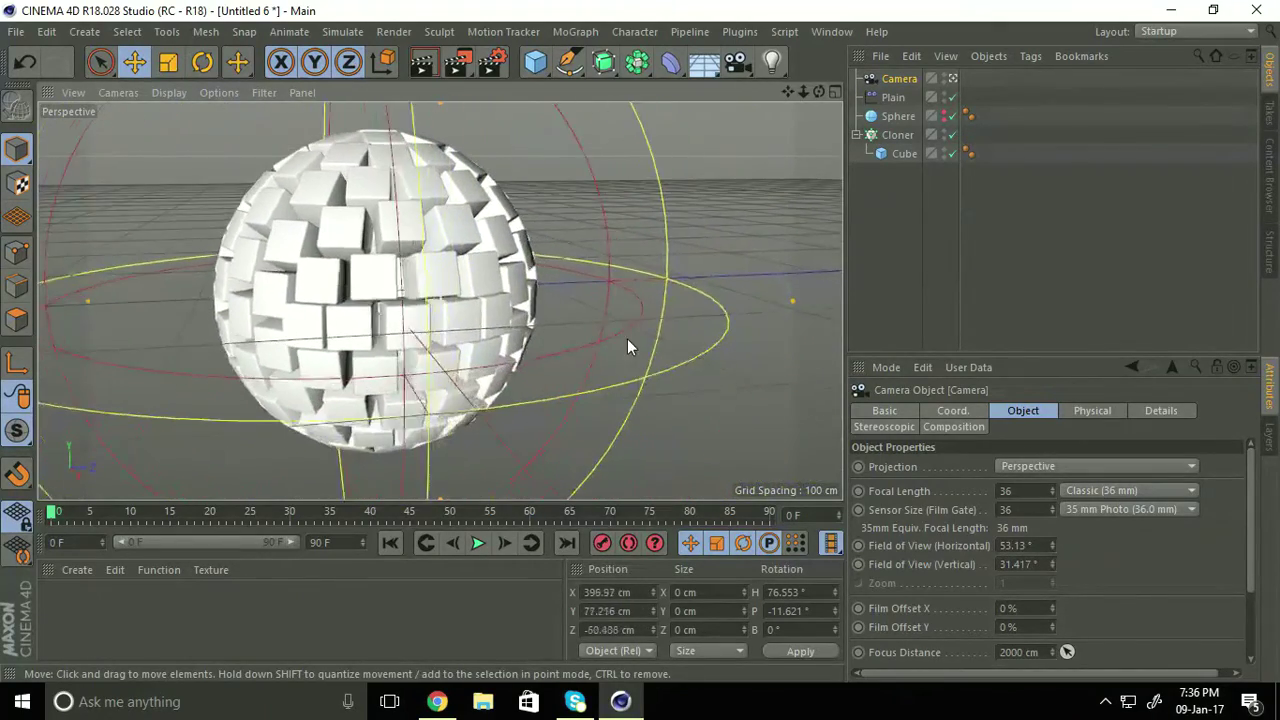
left_click_drag(533, 396, 186, 281, "alt")
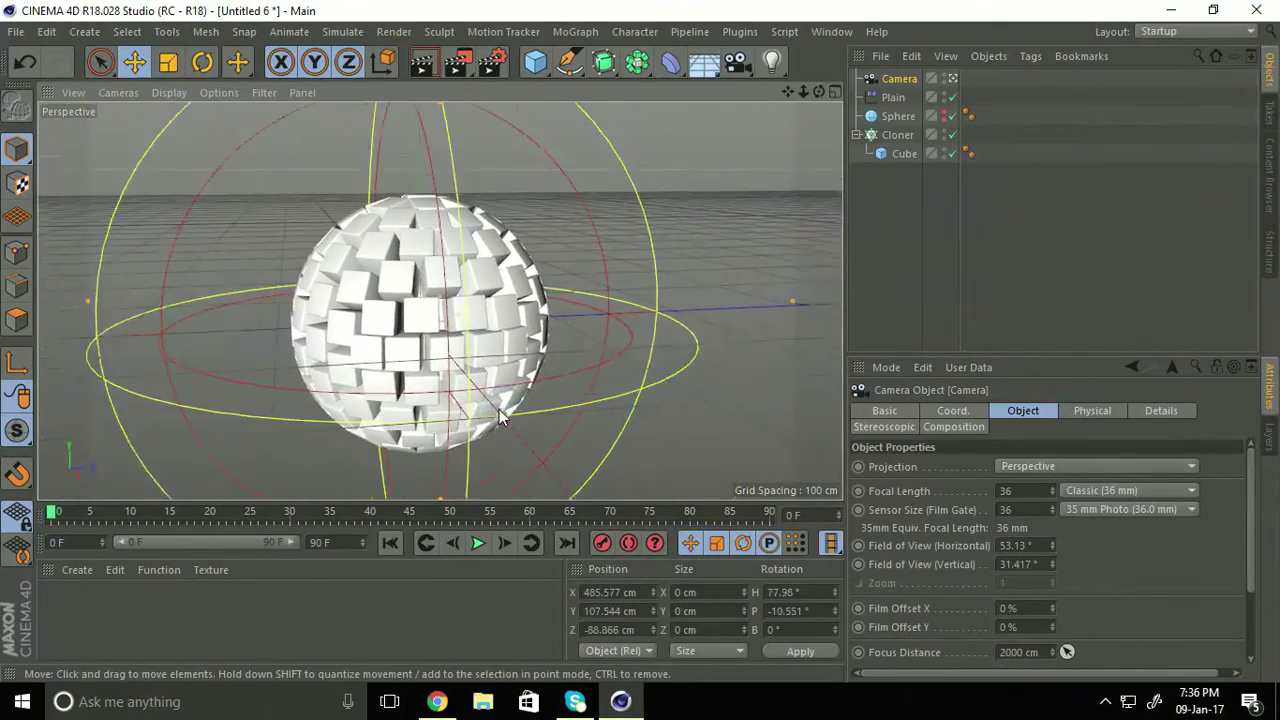
Frame the sphere front-on from a distance and move the playhead to frame 90.
mouse_move(186, 279)
middle_mouse_down("alt")
mouse_move(246, 267)
mouse_move(262, 249)
mouse_move(294, 268)
middle_mouse_up("alt")
right_click_drag(294, 268, 242, 258, "alt")
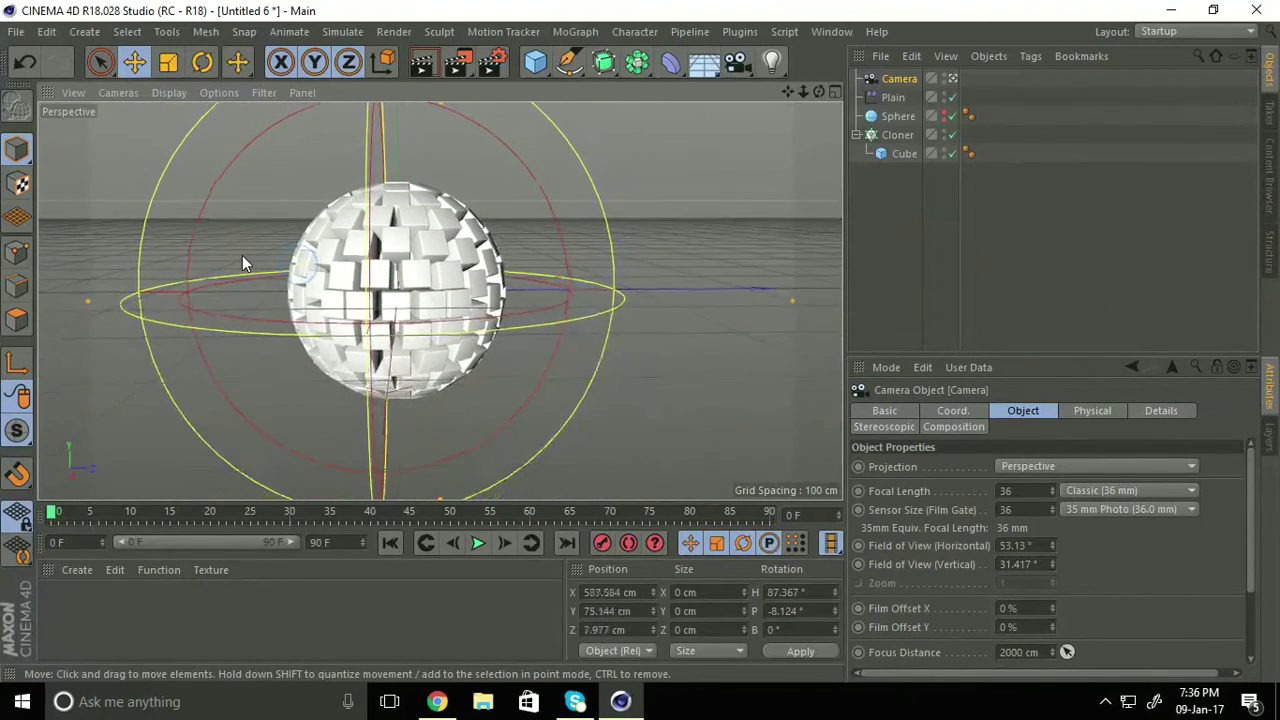
mouse_move(350, 300)
middle_mouse_down("alt")
mouse_move(381, 289)
mouse_move(363, 284)
middle_mouse_up("alt")
right_click_drag(363, 284, 351, 281, "alt")
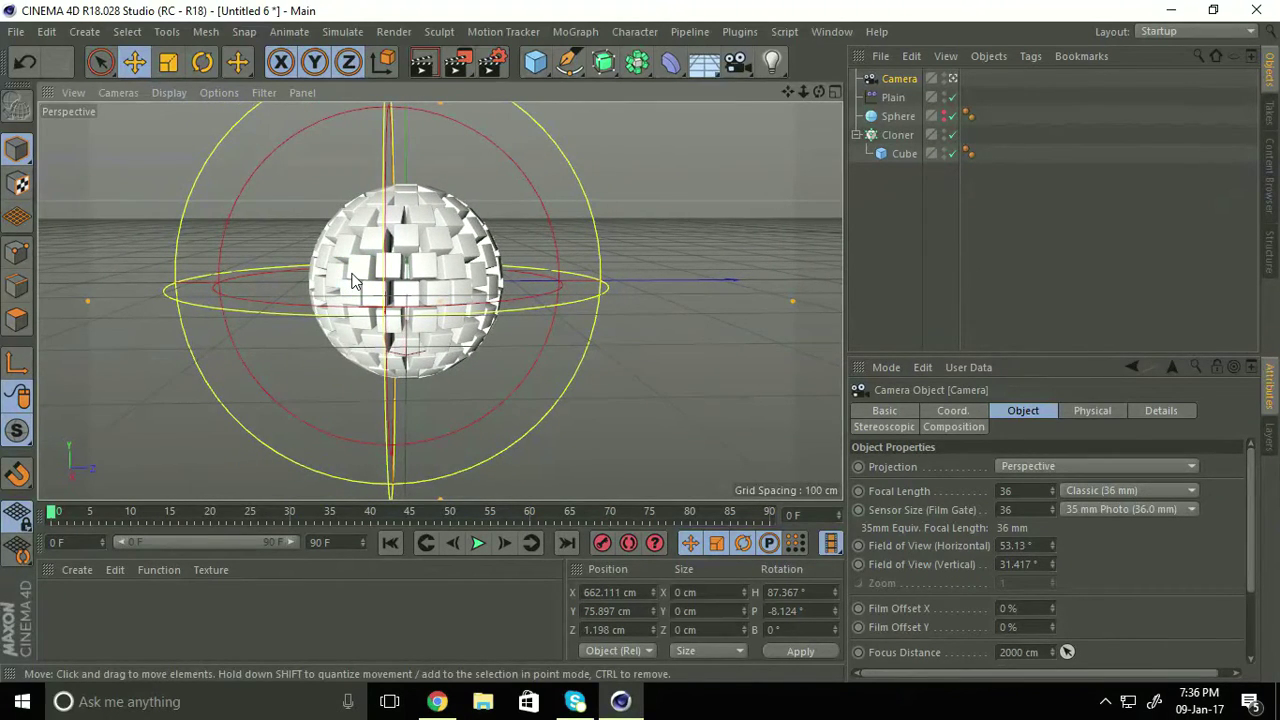
left_click_drag(55, 519, 90, 519)
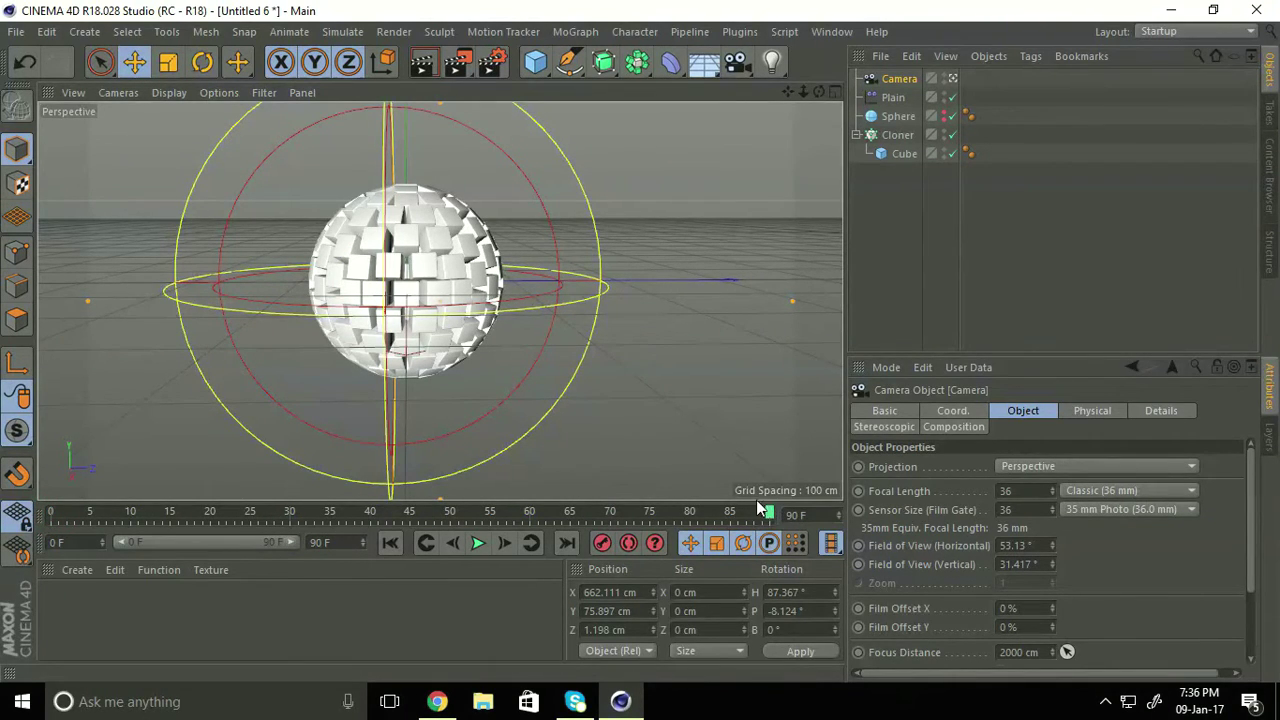
Key the front-on view at frame 90, set an angled, more distant view, and preview playback.
left_click(600, 543)
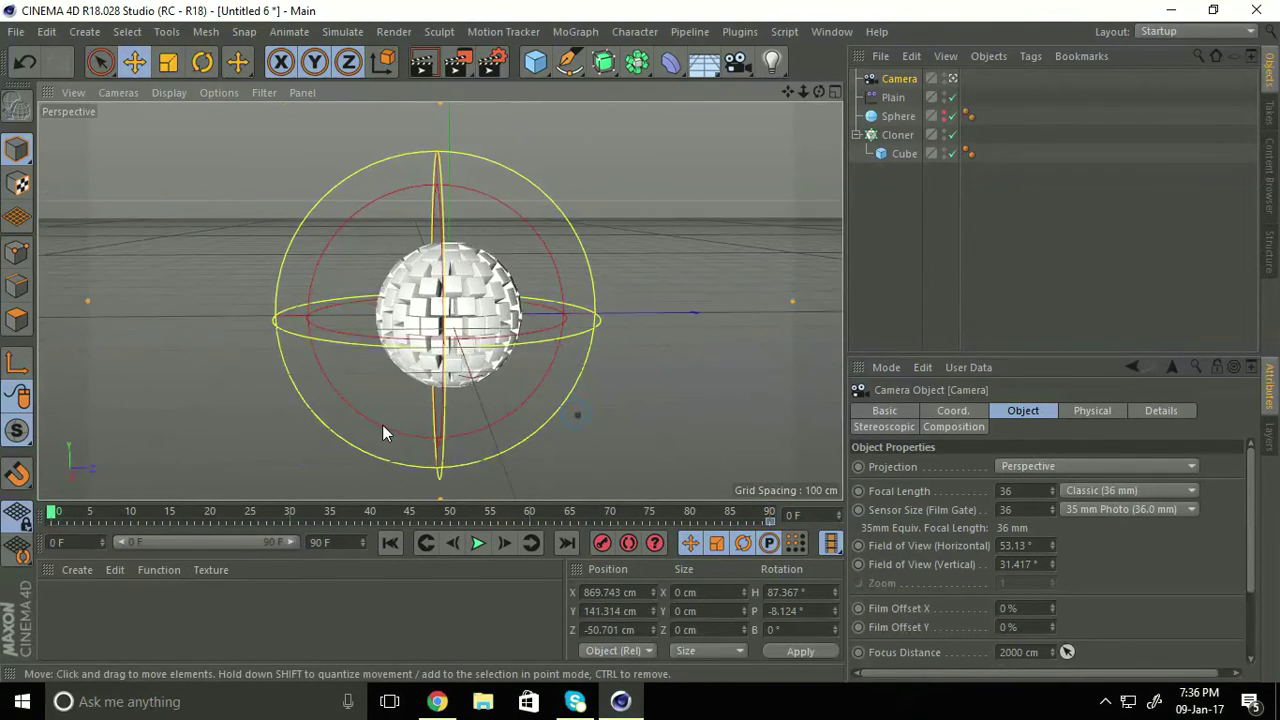
left_click_drag(382, 424, 668, 410, "alt")
middle_click_drag(668, 410, 295, 418, "alt")
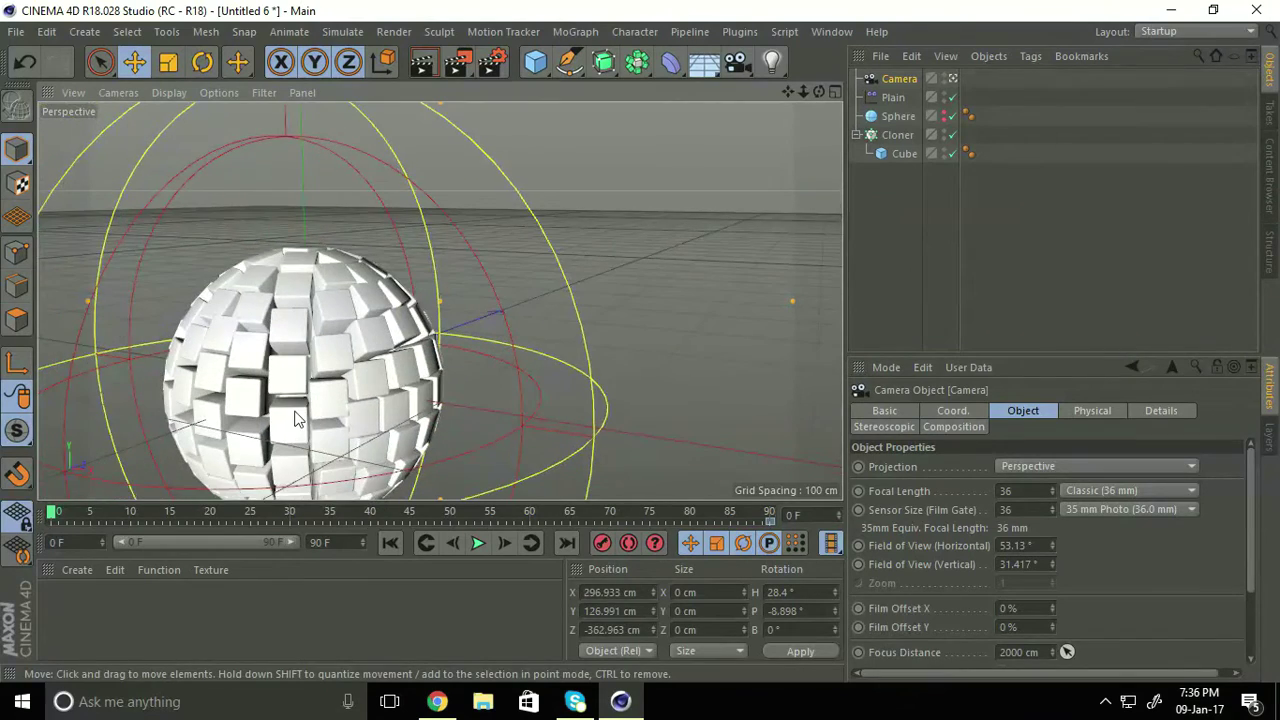
right_click_drag(525, 356, 430, 350, "alt")
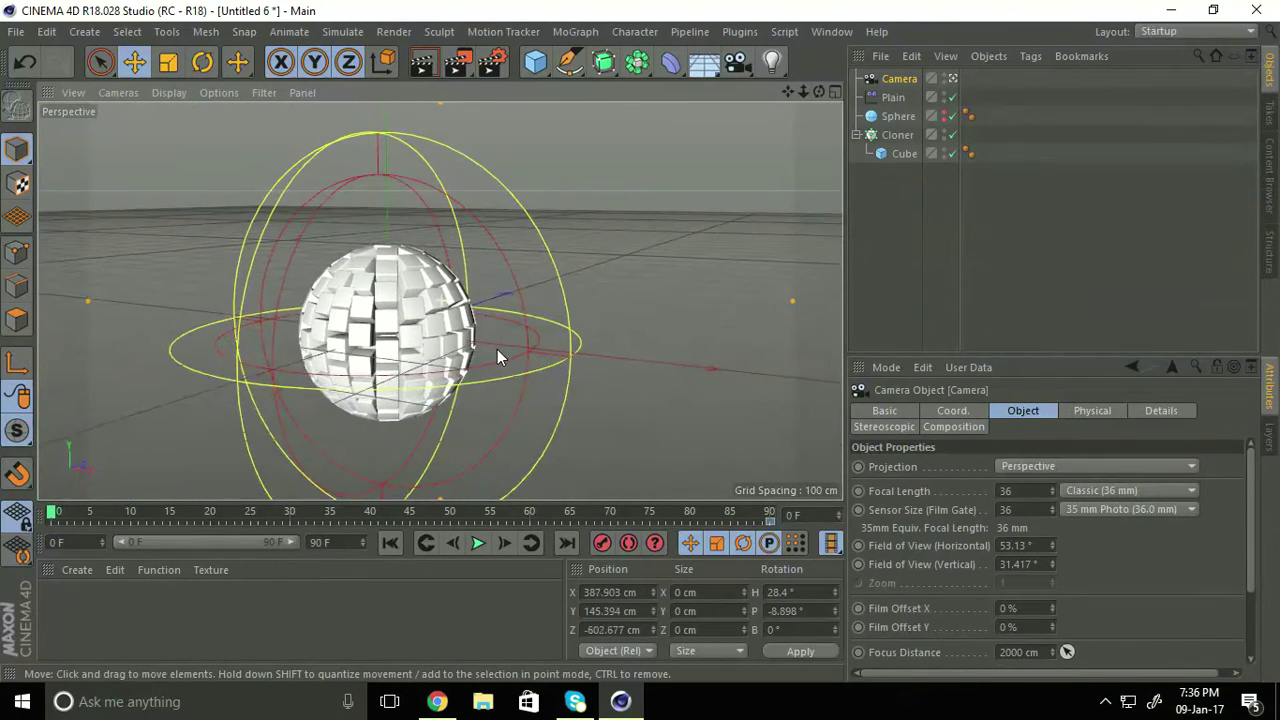
middle_click_drag(430, 350, 385, 338, "alt")
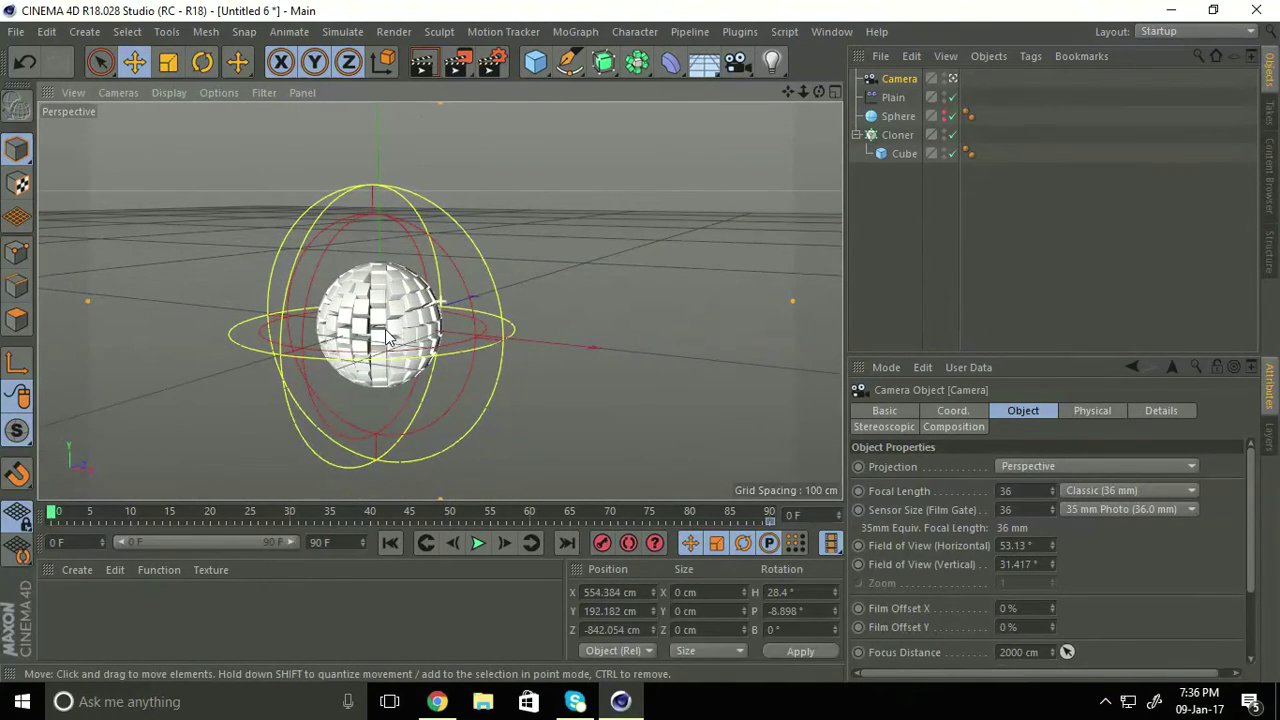
right_click_drag(395, 360, 418, 370, "alt")
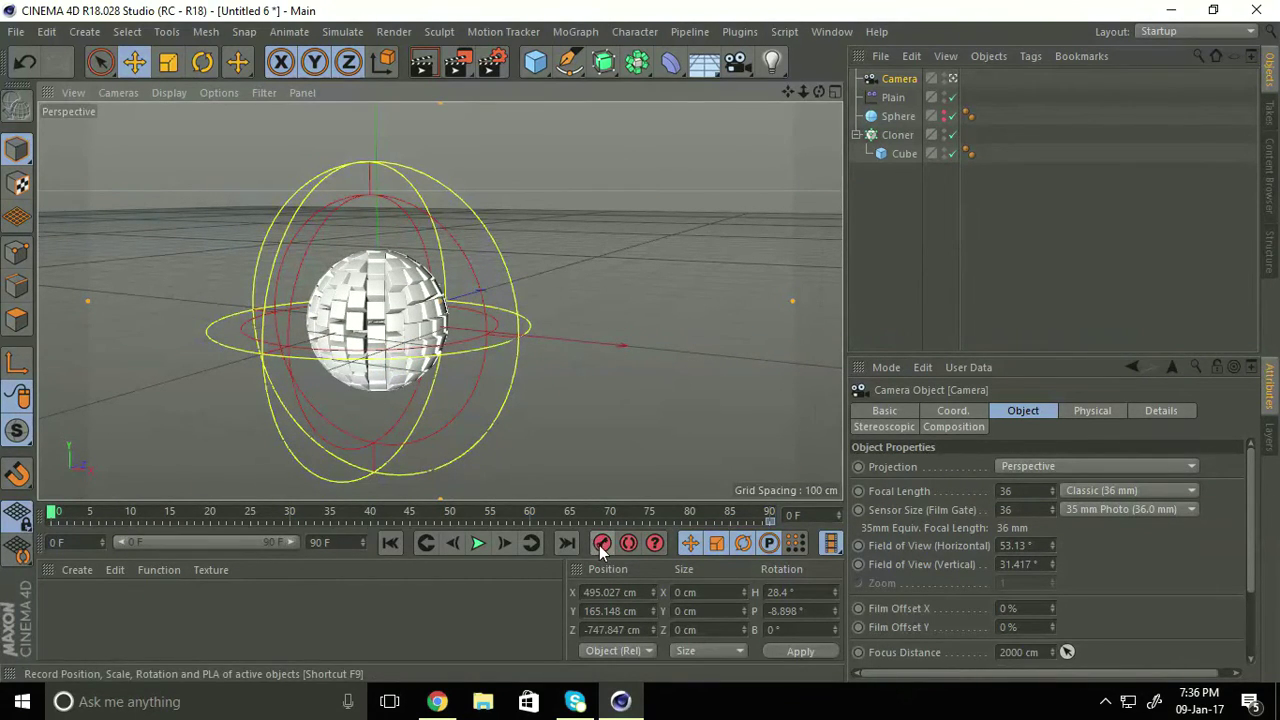
left_click(477, 543)
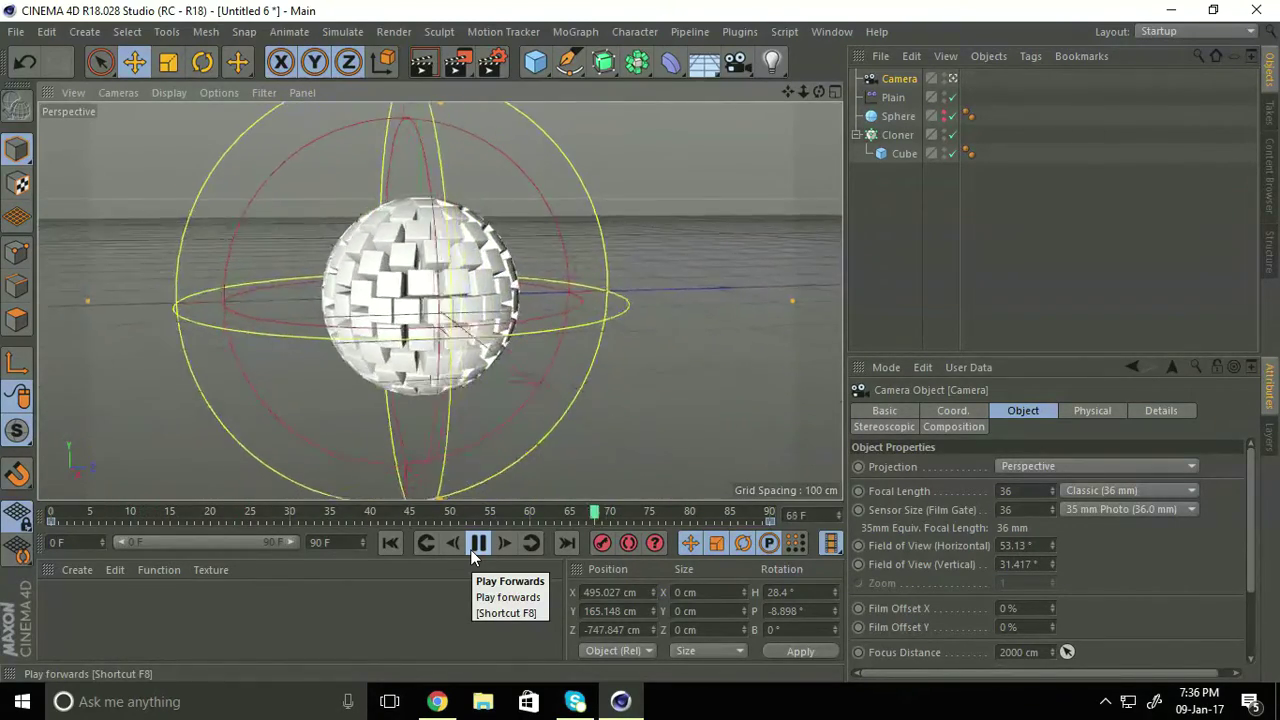
Stop playback and drag the Plain effector back along Z.
left_click(471, 548)
left_click(392, 549)
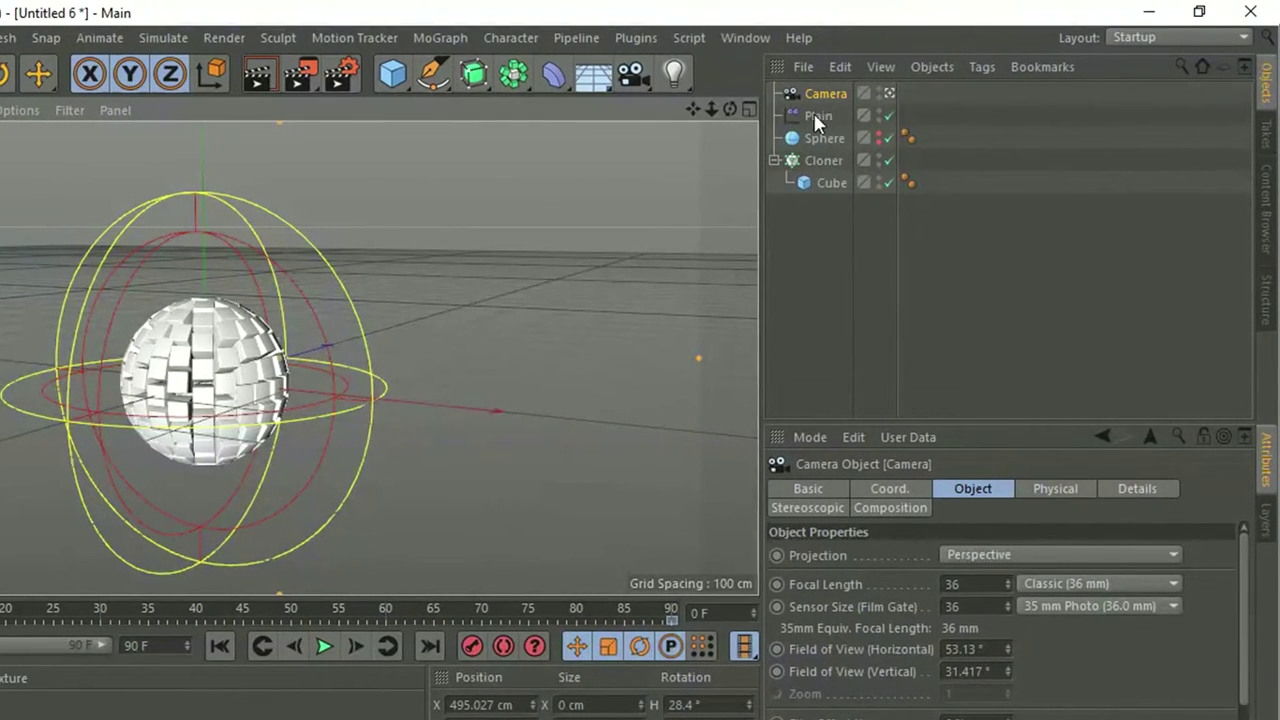
left_click(820, 117)
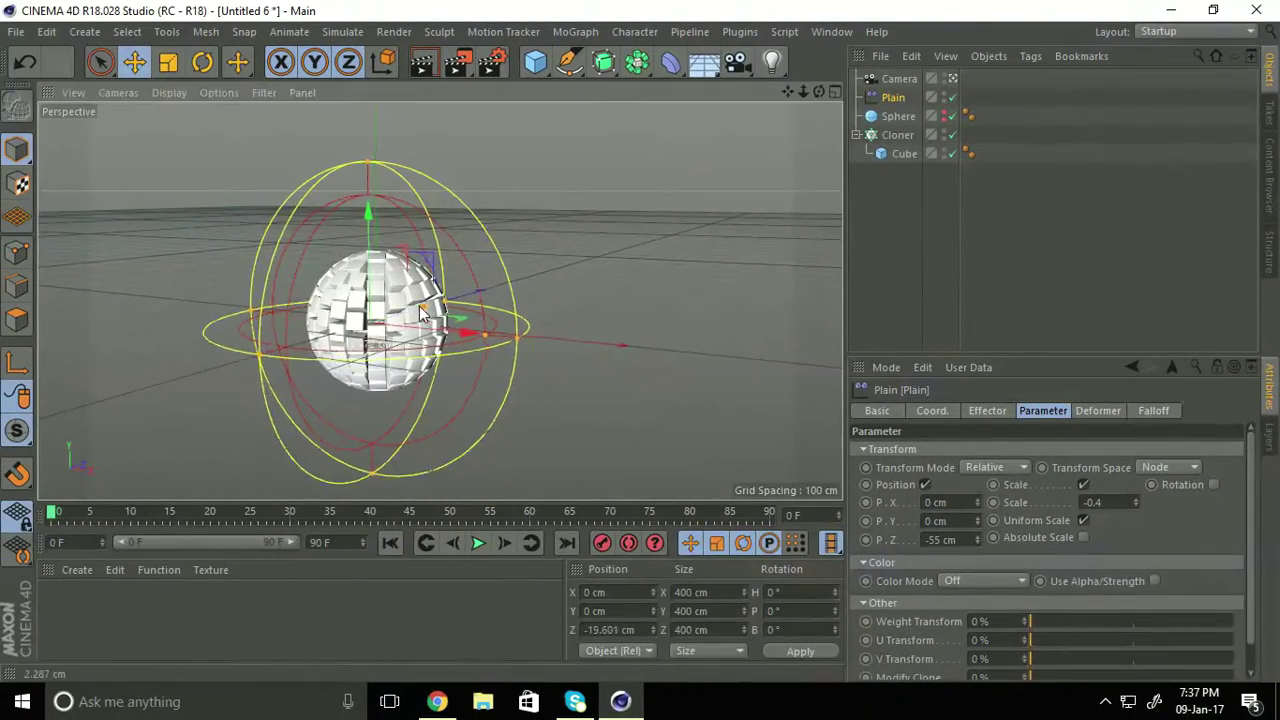
left_click_drag(425, 310, 221, 381)
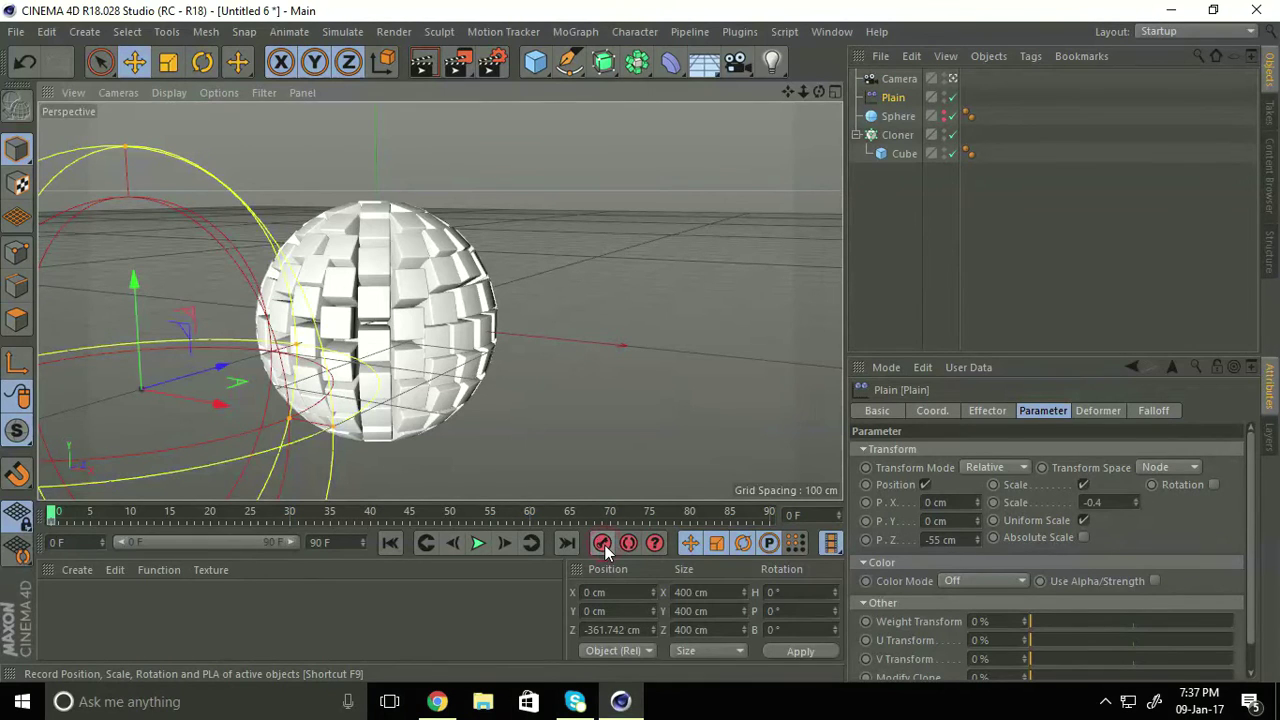
Preview the animation, then at frame 90 slide the effector into the sphere to about -5 cm Z.
left_click(477, 543)
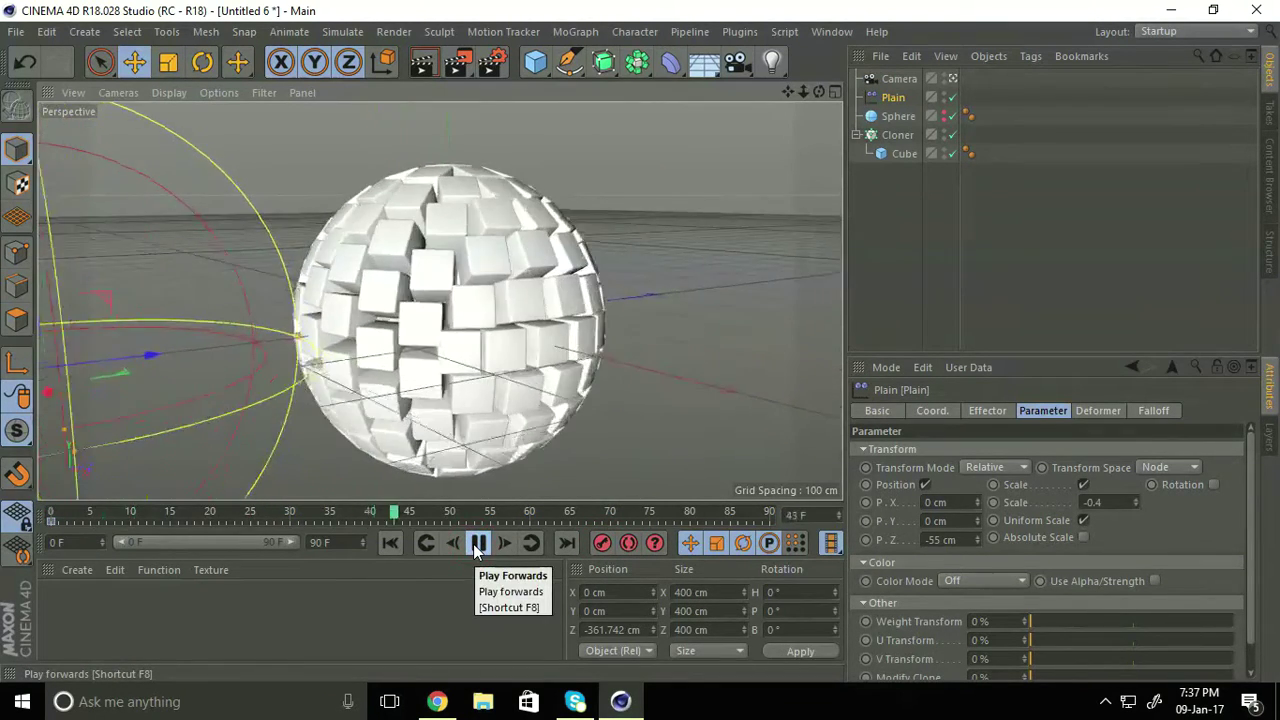
left_click(477, 544)
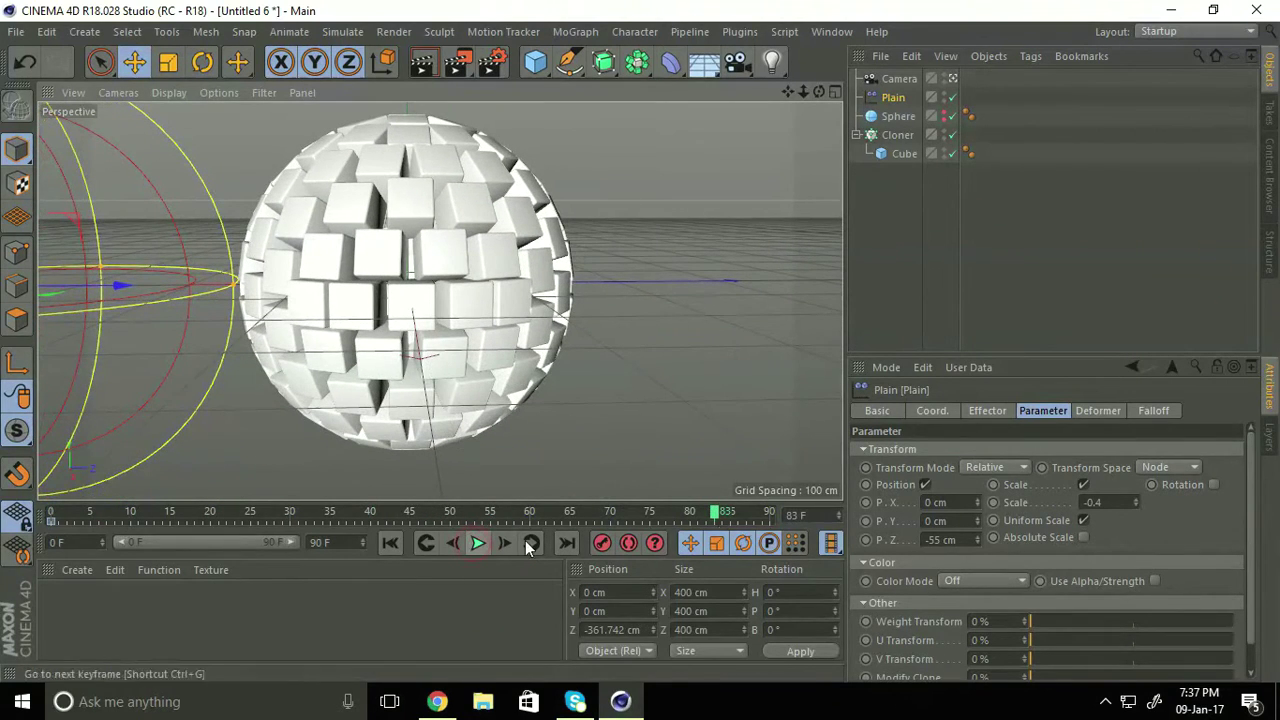
left_click_drag(719, 517, 769, 517)
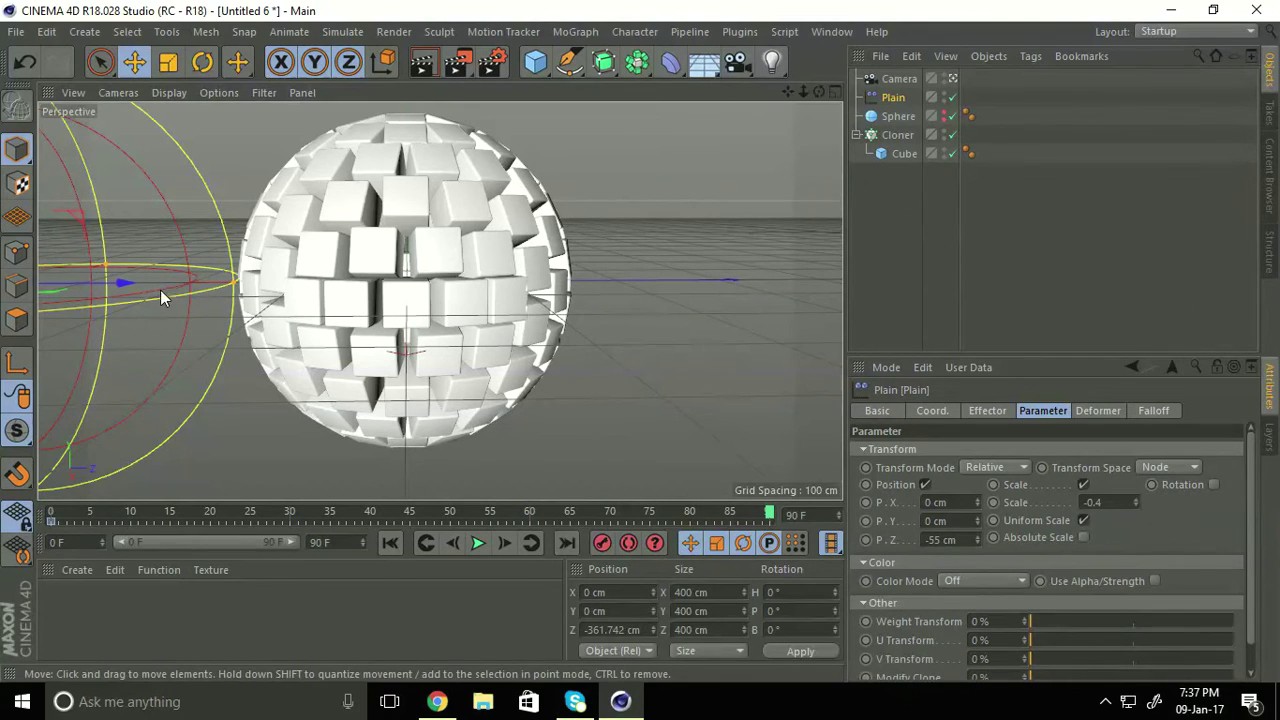
left_click_drag(121, 277, 508, 290)
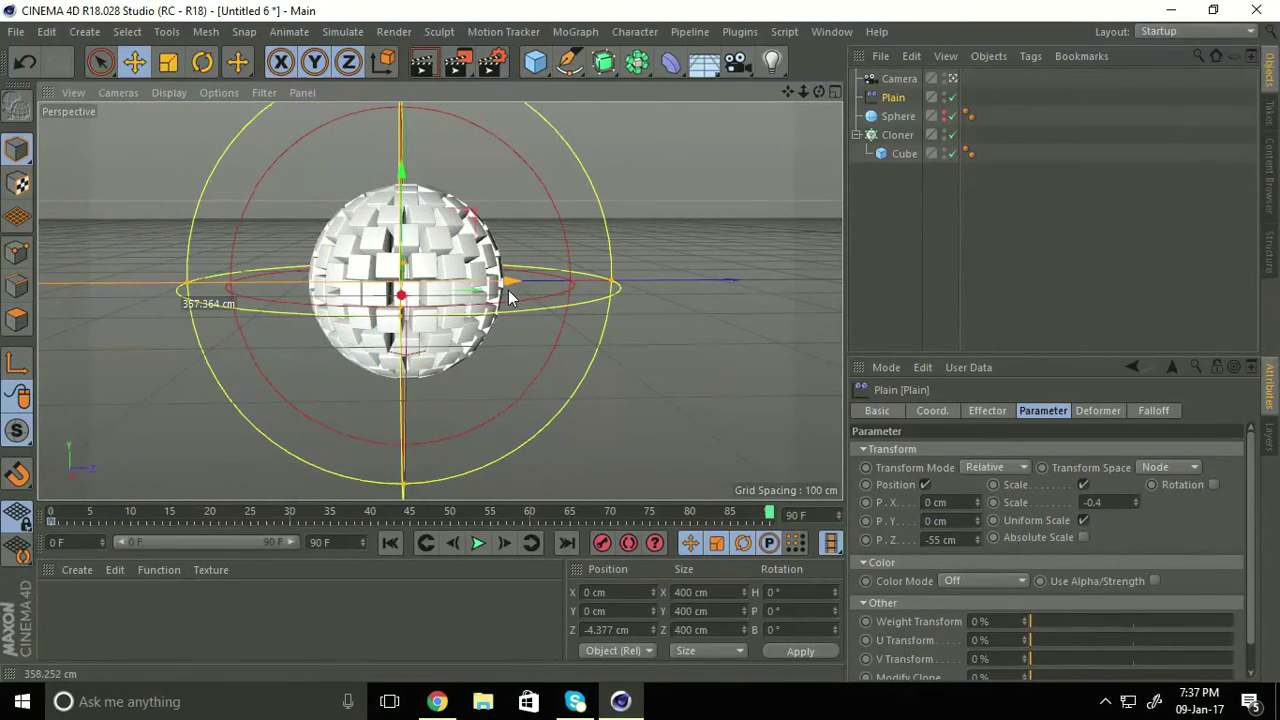
Set the Plain effector's Z position to 0 cm and preview the animation from the start.
double_click(621, 630)
type("0")
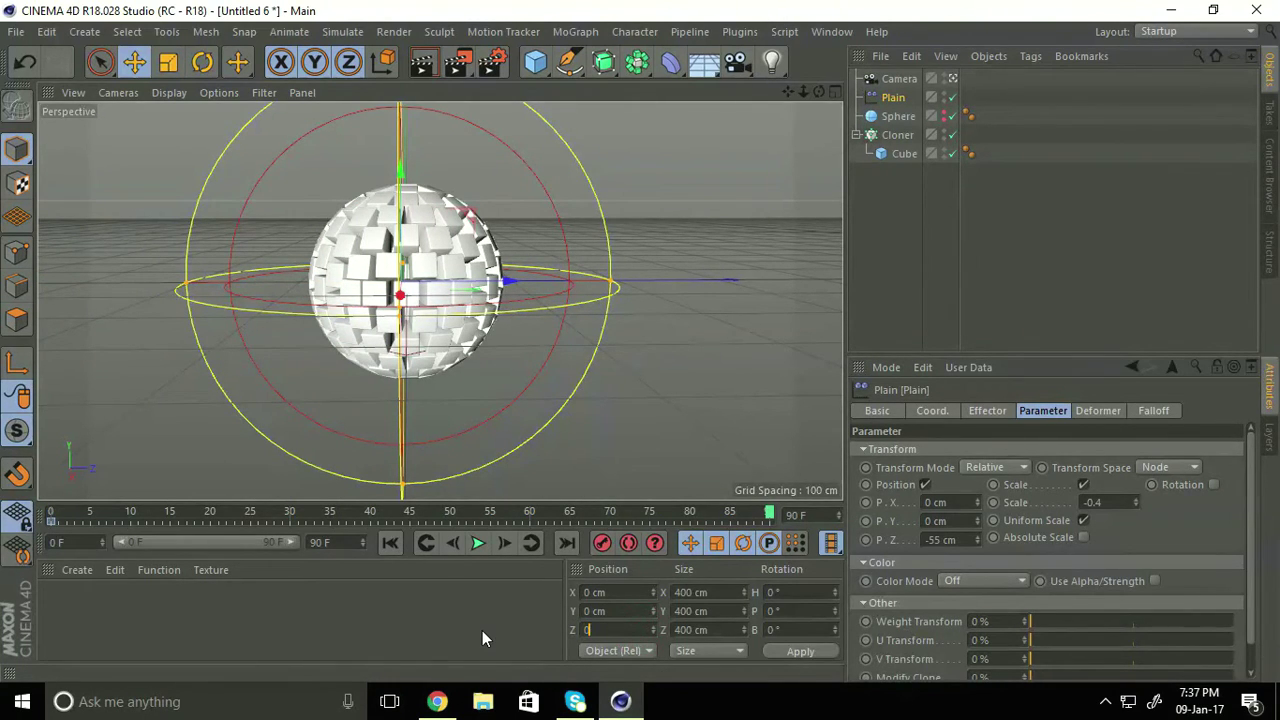
key("Return")
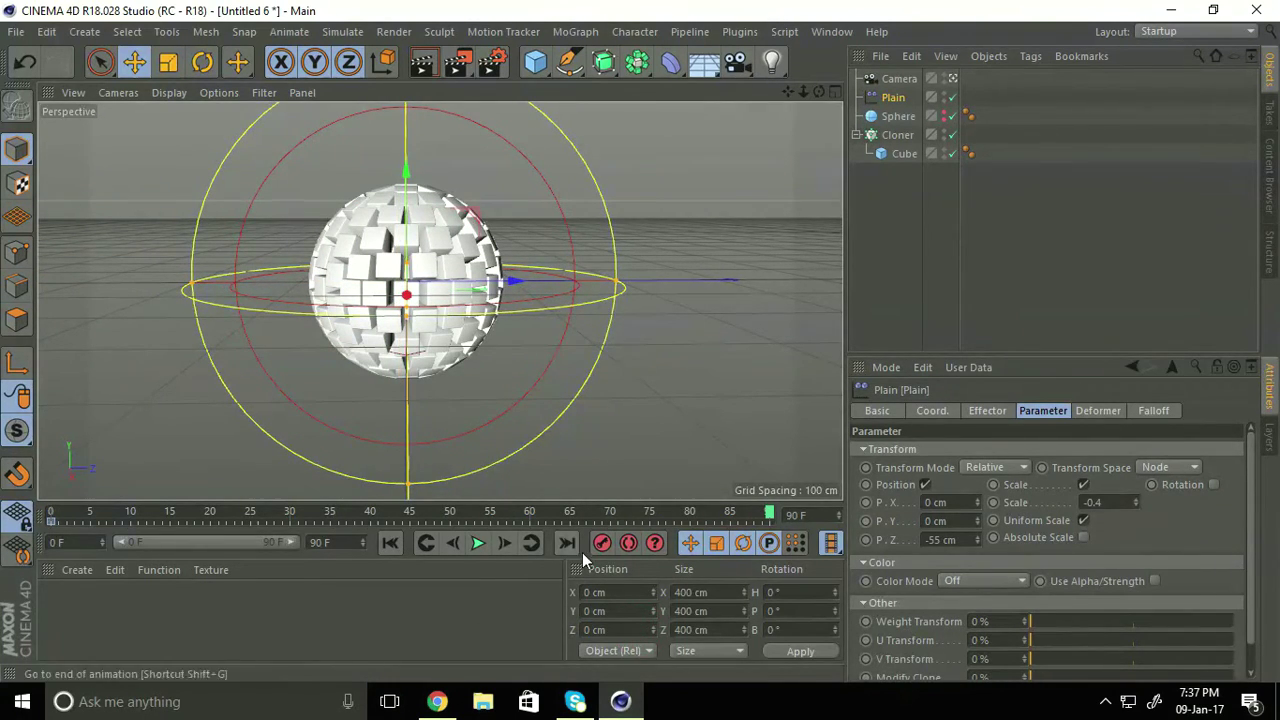
left_click(390, 542)
left_click(478, 542)
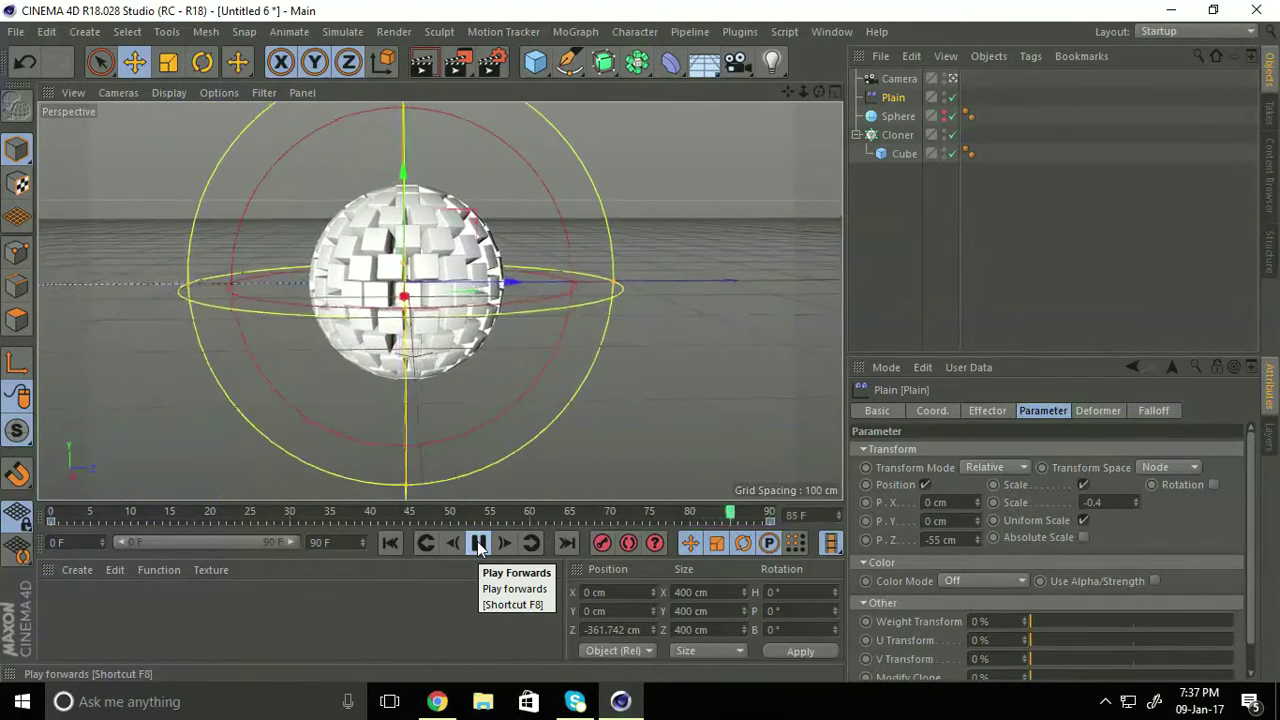
left_click(478, 542)
left_click(393, 550)
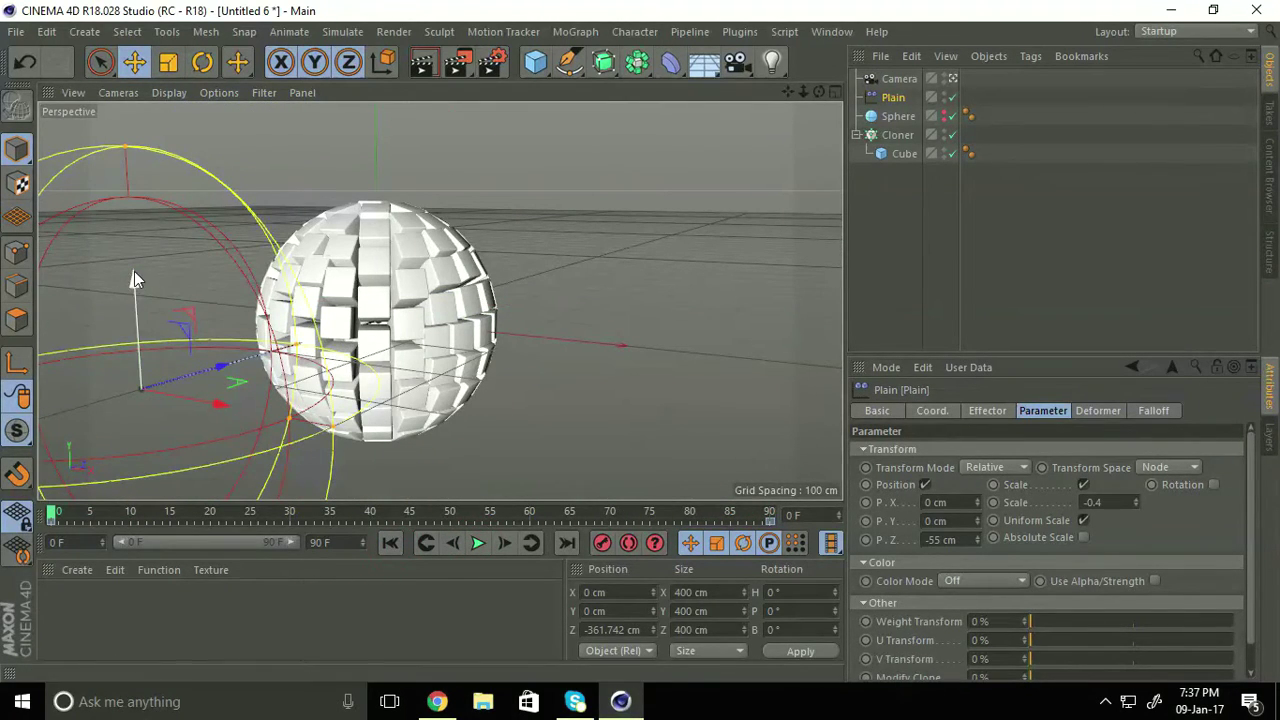
Raise the Plain effector above the sphere and preview its sweep, rewinding to the start.
left_click_drag(133, 271, 134, 118)
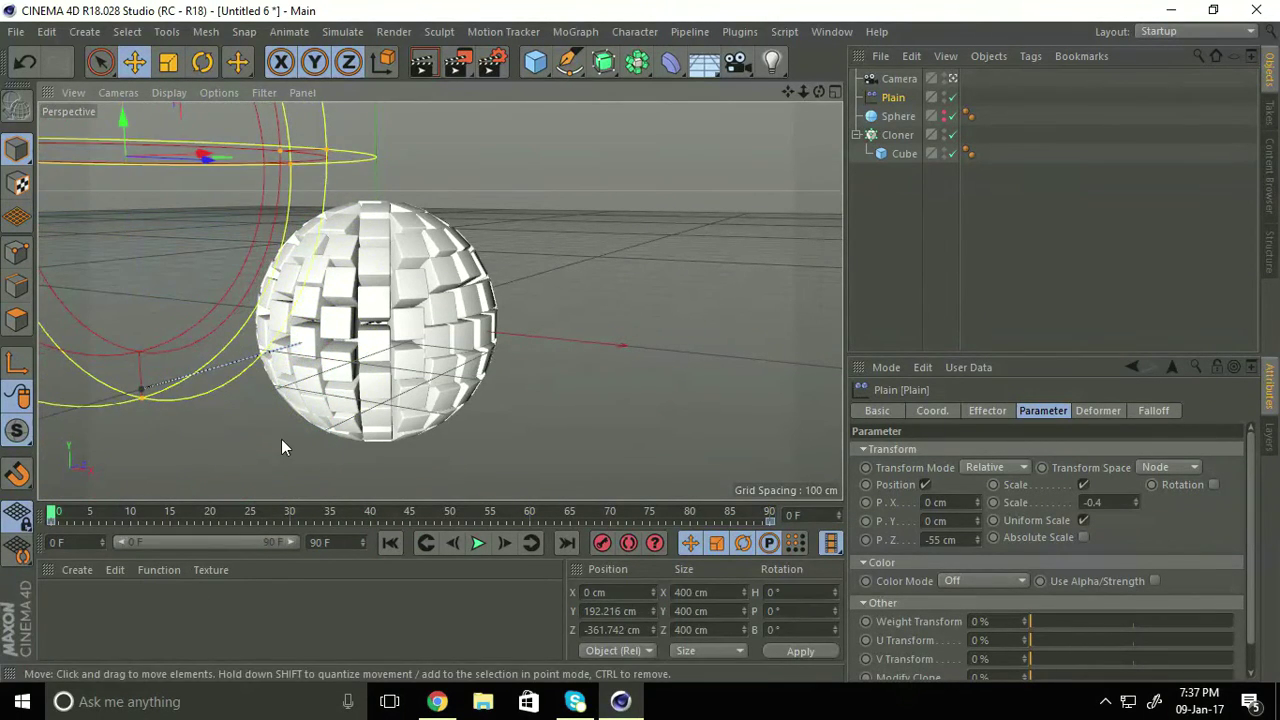
right_click_drag(281, 439, 211, 410, "alt")
mouse_move(183, 387)
left_mouse_down("alt")
mouse_move(212, 414)
mouse_move(226, 386)
left_mouse_up("alt")
left_click_drag(195, 167, 195, 159)
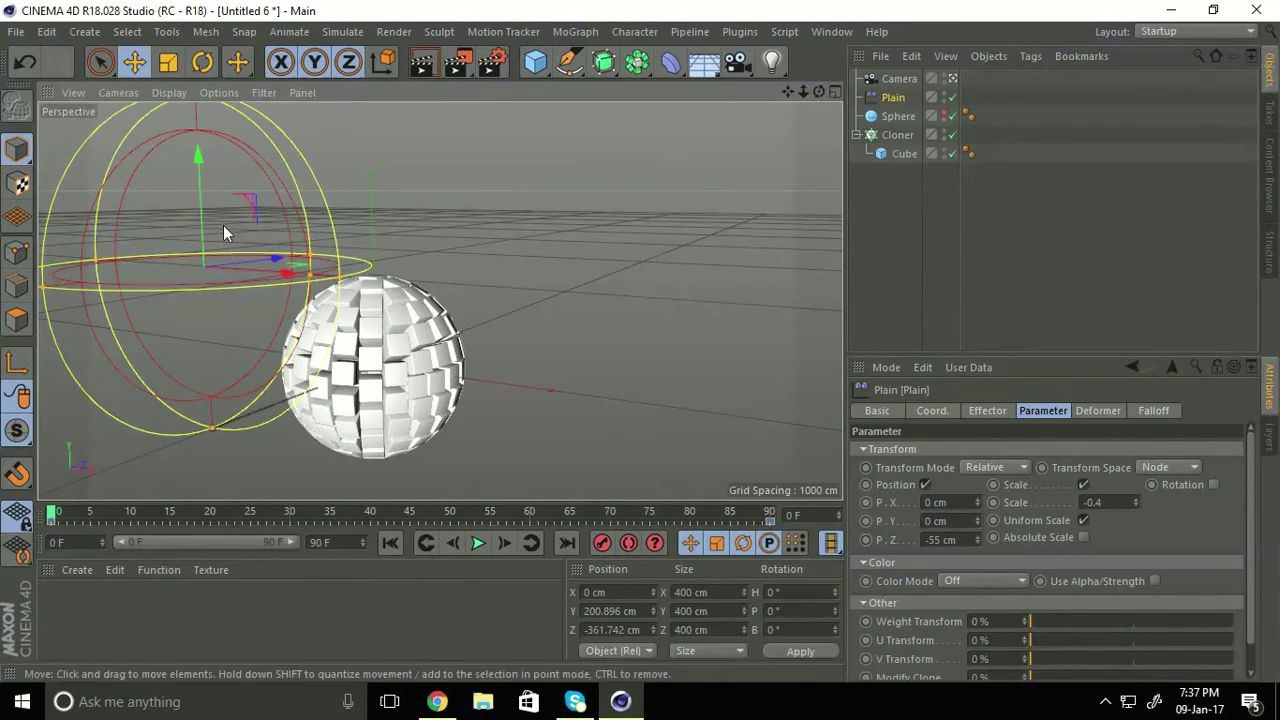
left_click(478, 542)
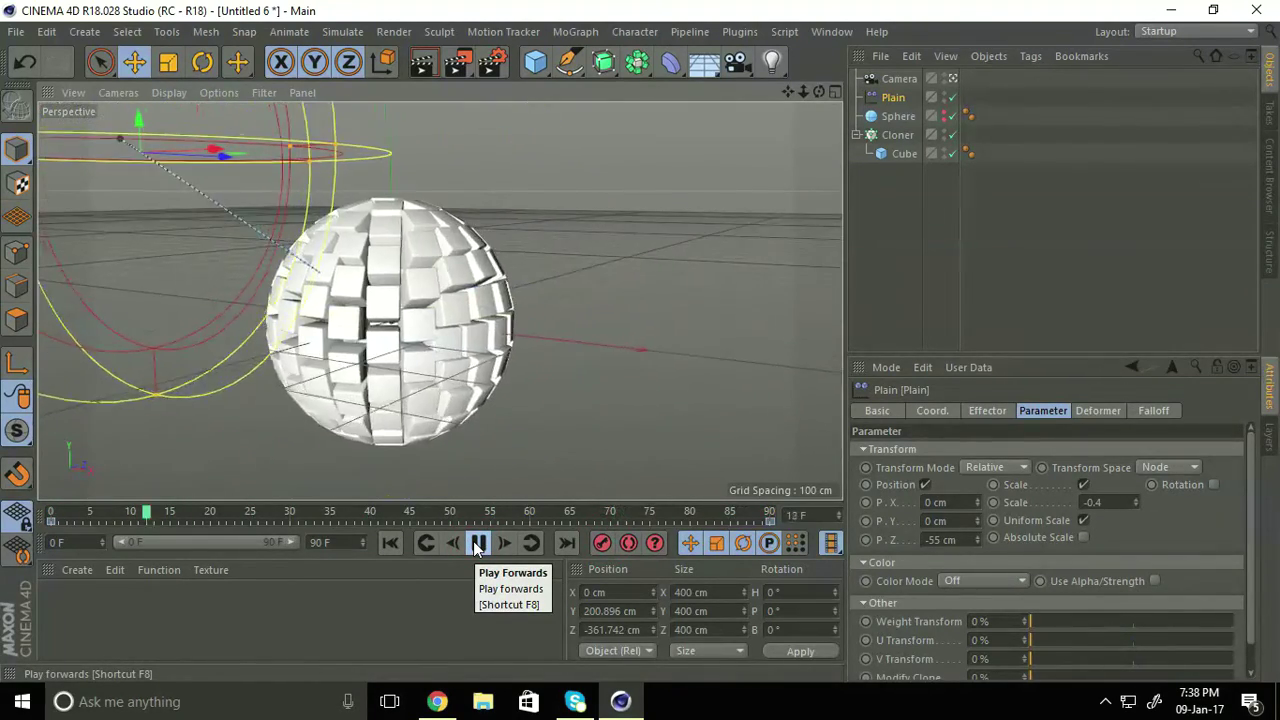
left_click(477, 542)
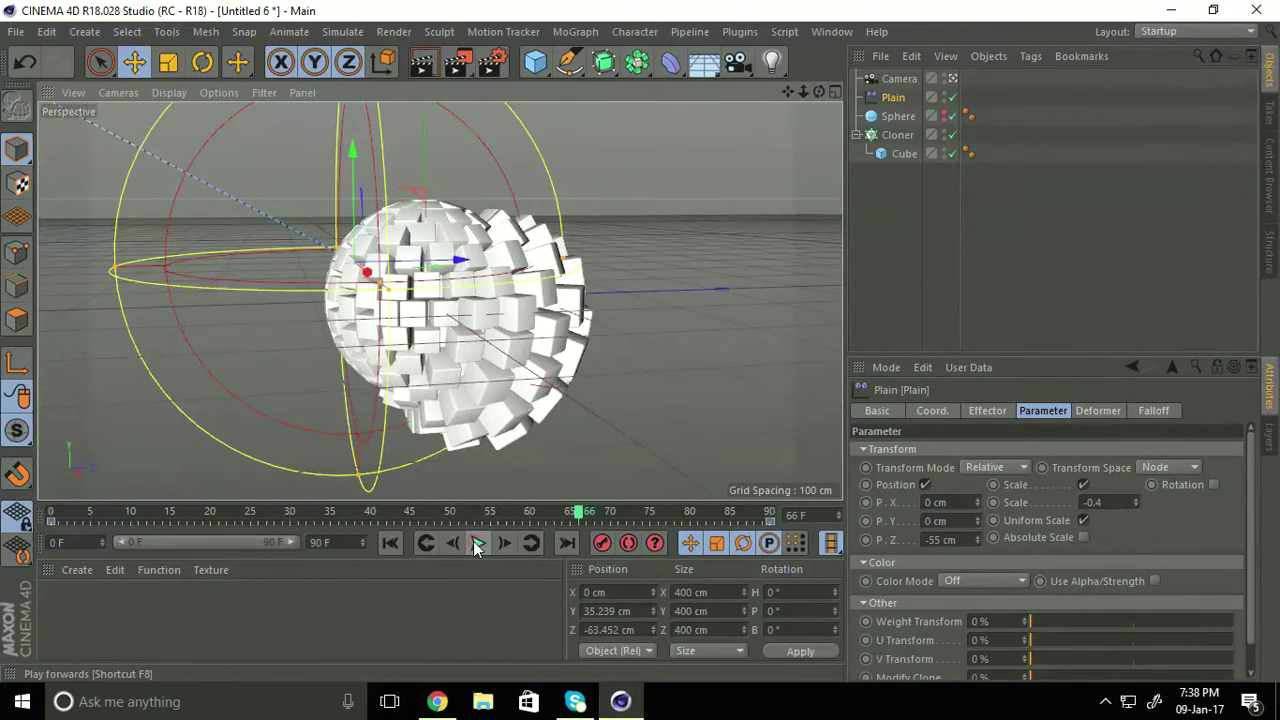
left_click(390, 542)
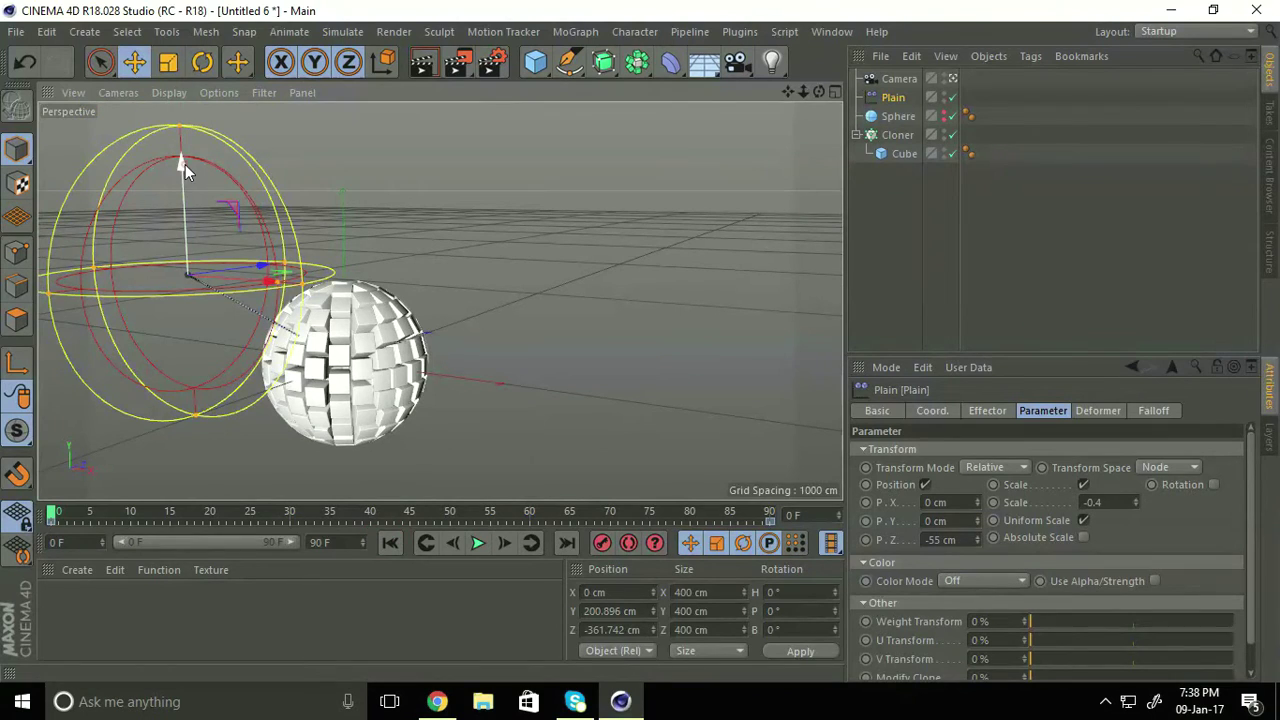
Lift the effector higher to Y 247.109 cm, preview playback, and return to frame 0.
left_click_drag(184, 164, 184, 130)
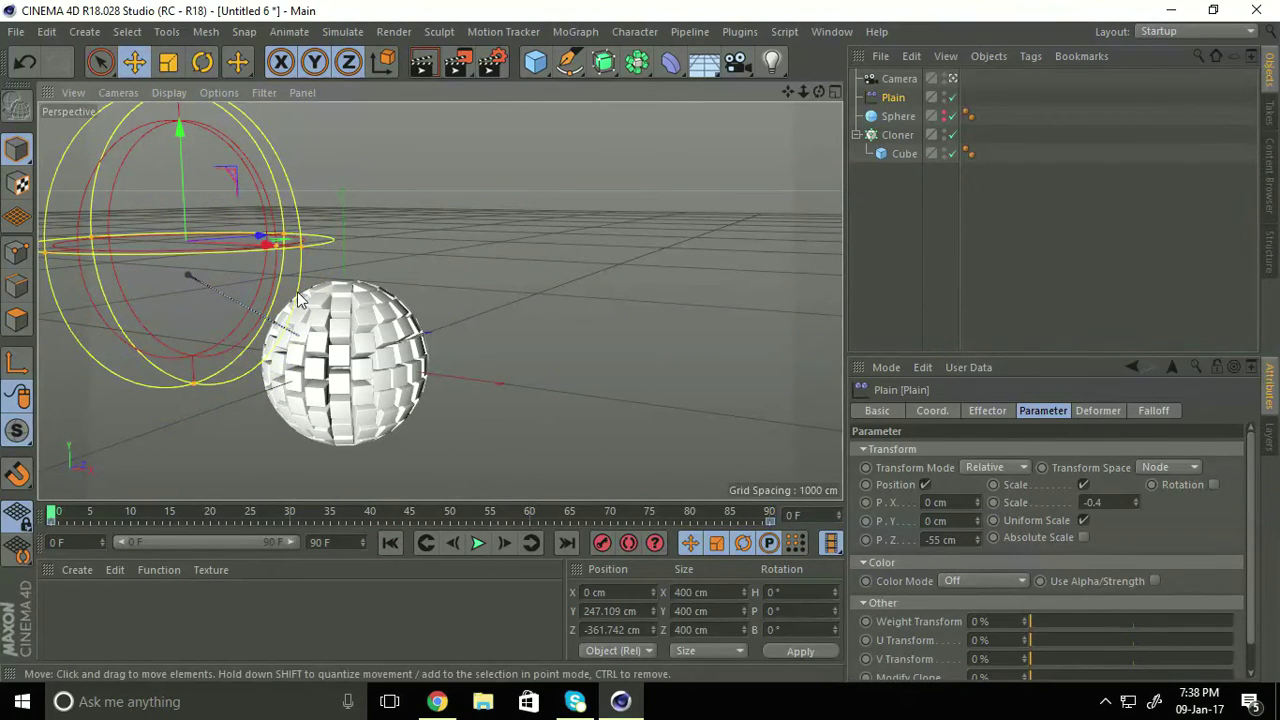
left_click(602, 542)
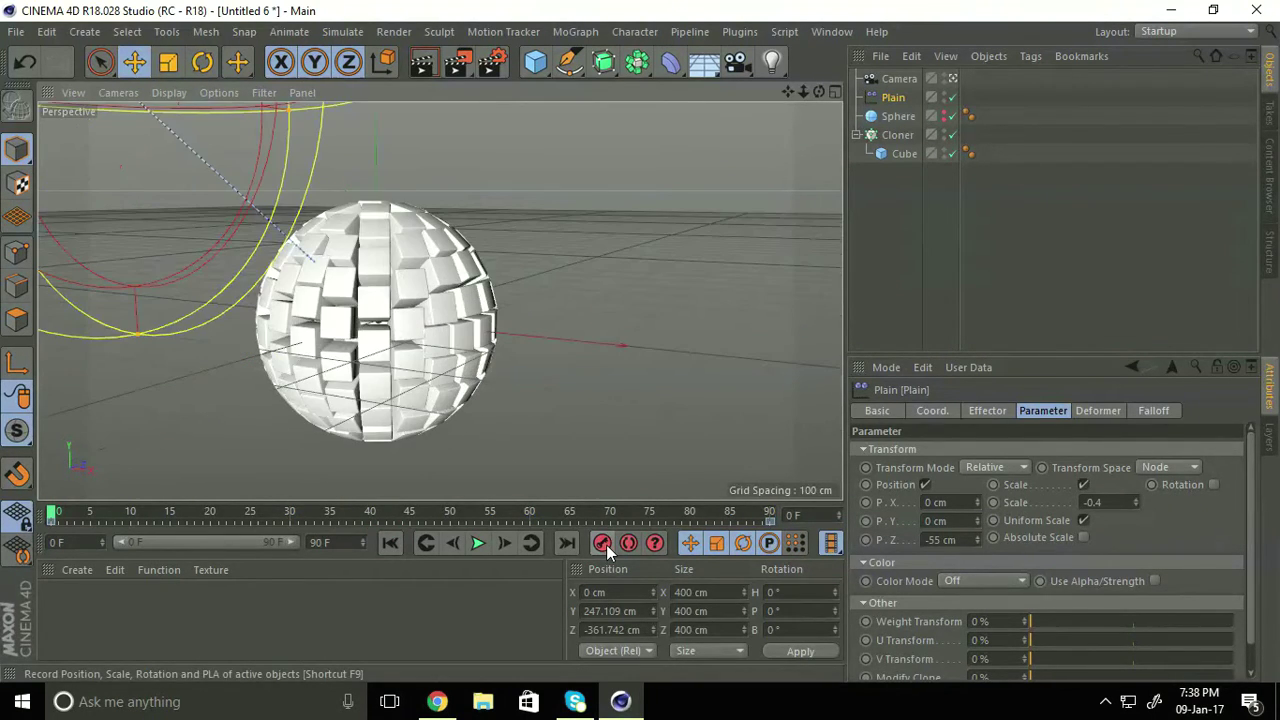
left_click(478, 543)
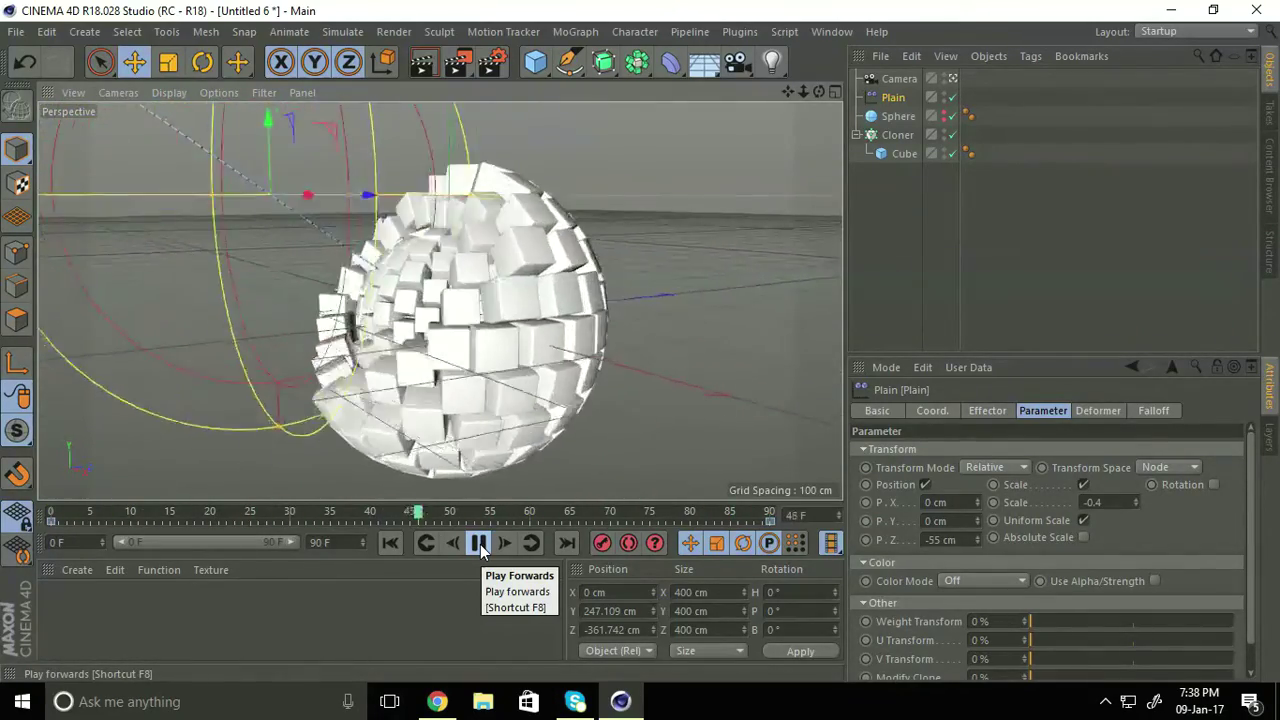
left_click(480, 544)
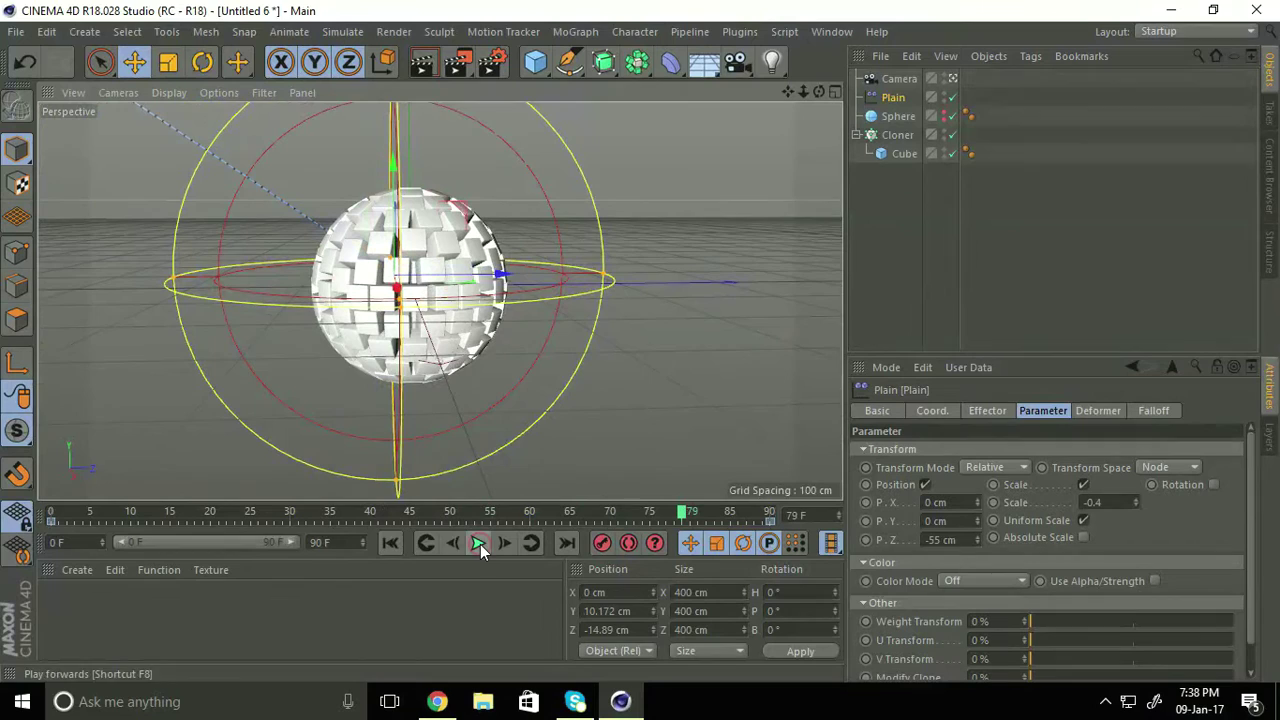
left_click(392, 544)
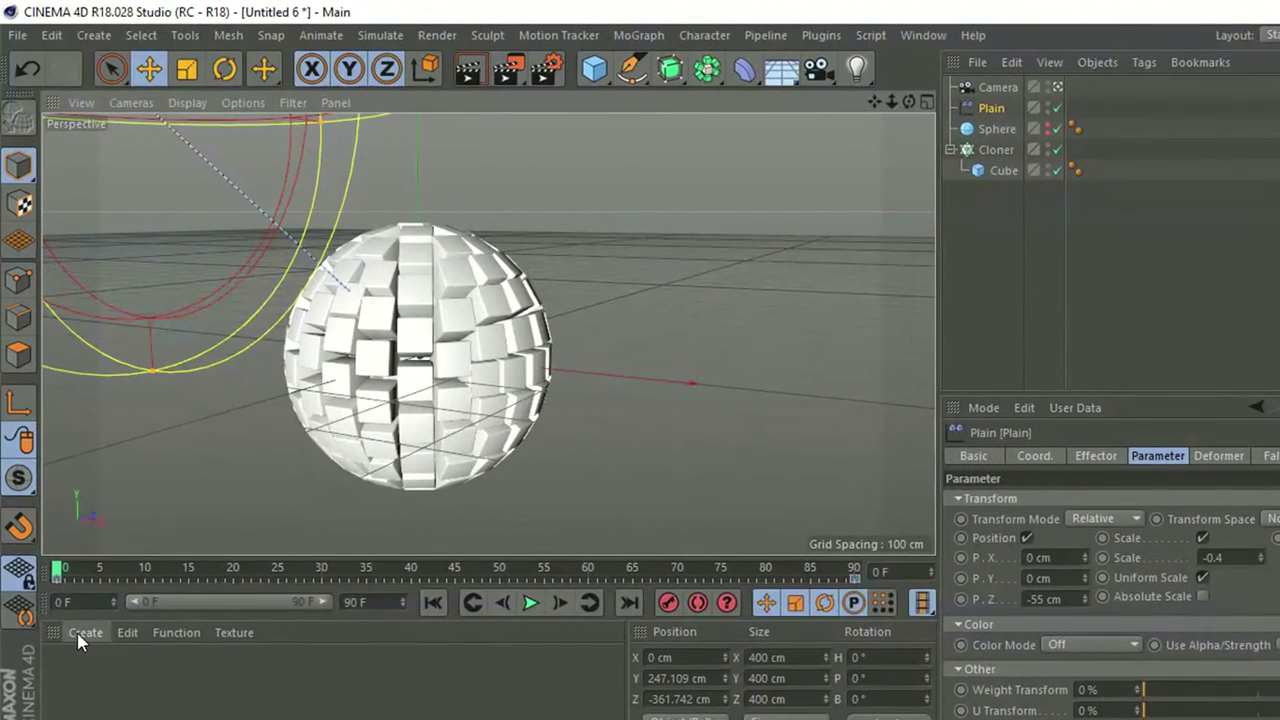
Create a new material and set its Color texture to a MoGraph Color Shader.
left_click(80, 634)
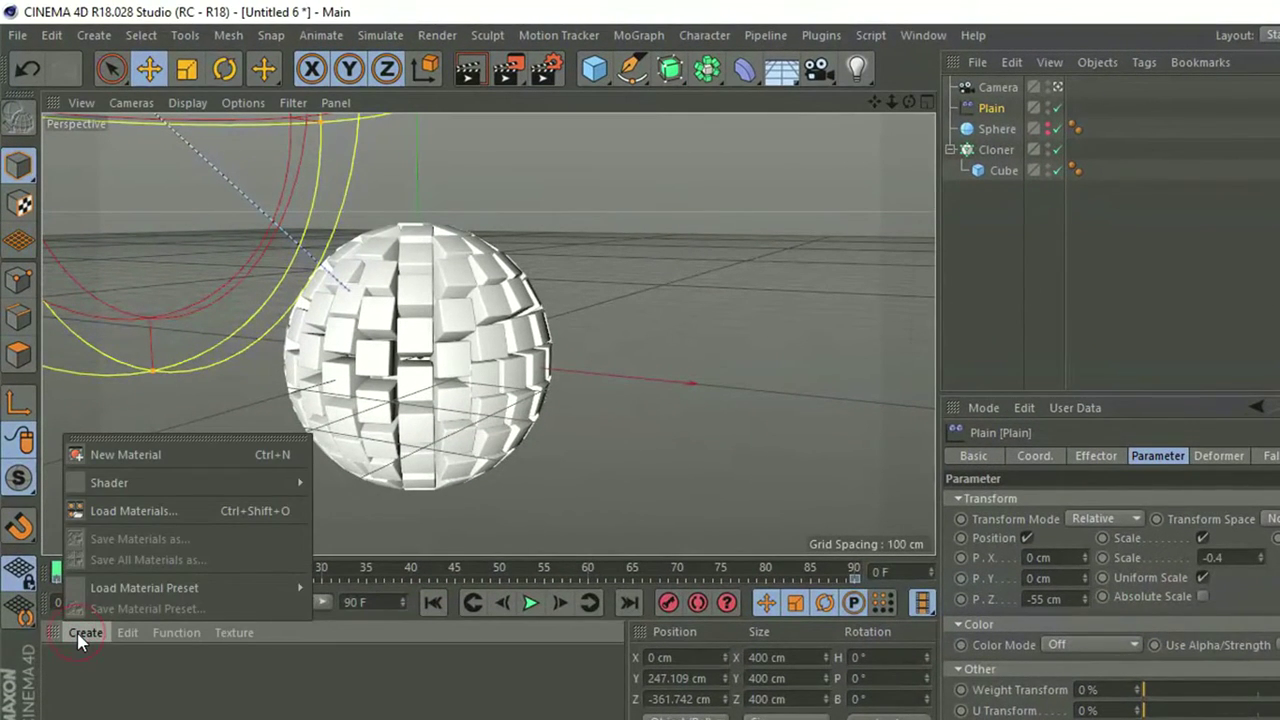
left_click(113, 455)
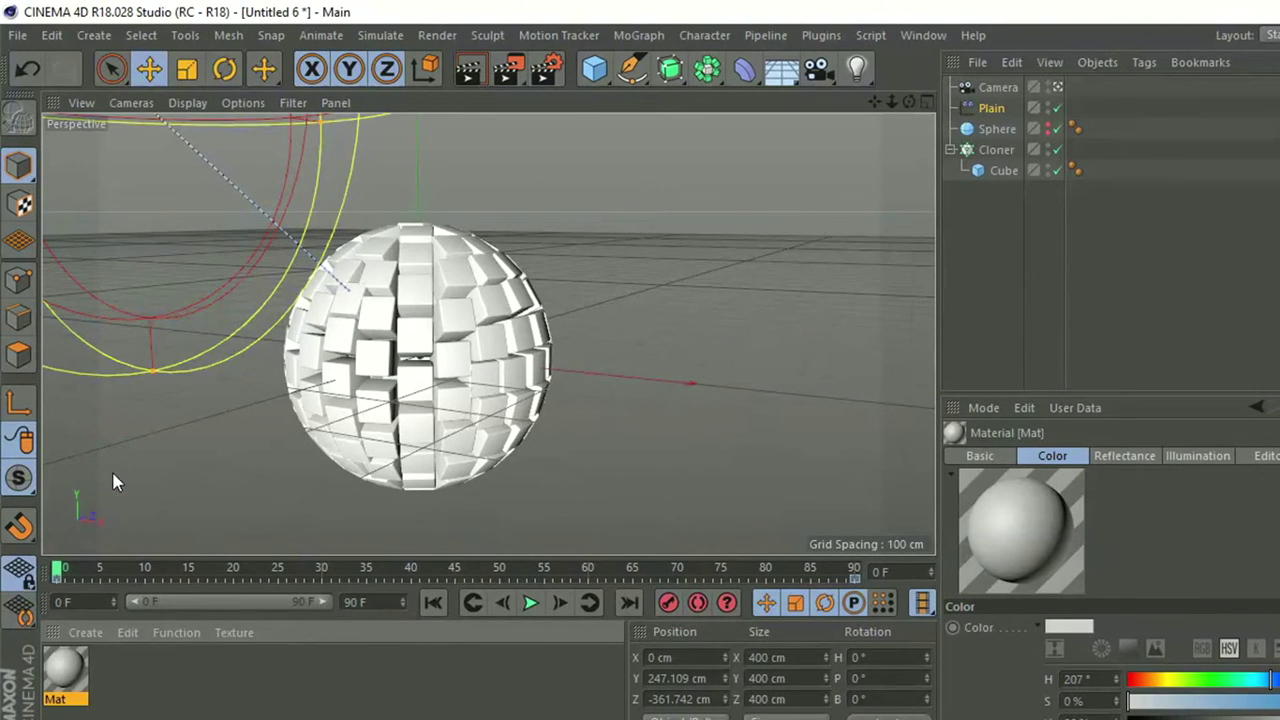
double_click(66, 674)
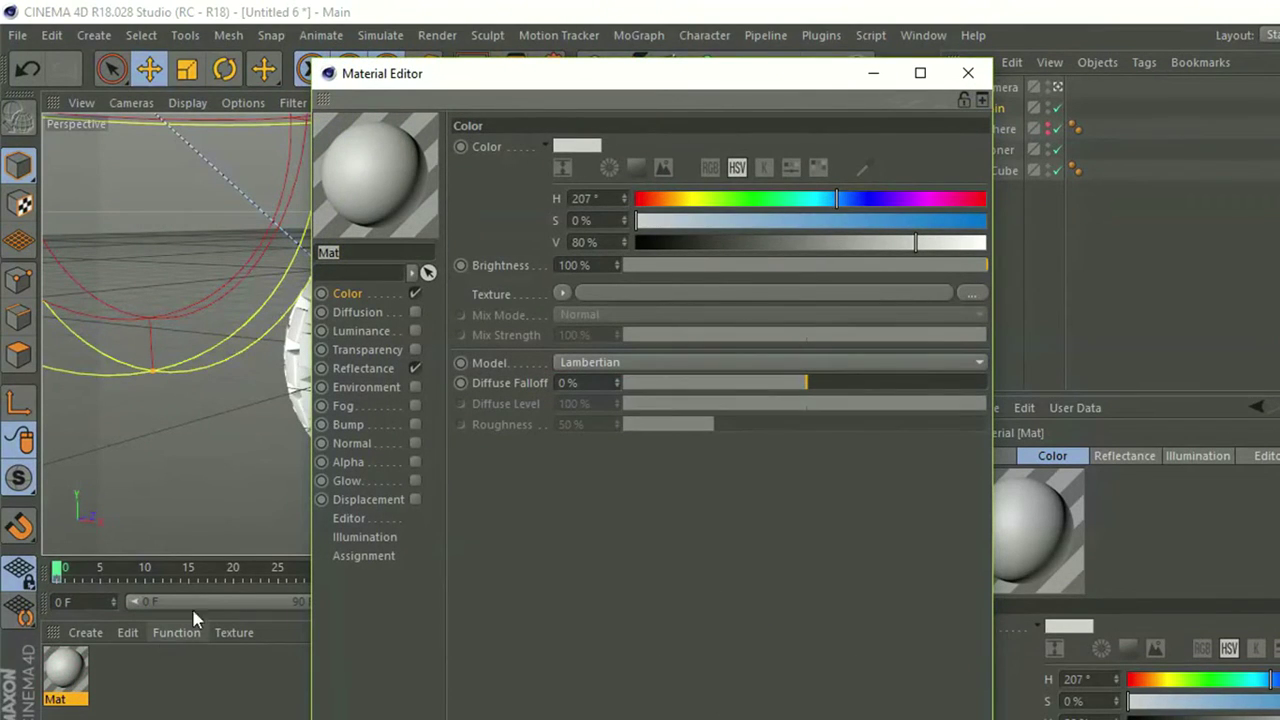
left_click(563, 294)
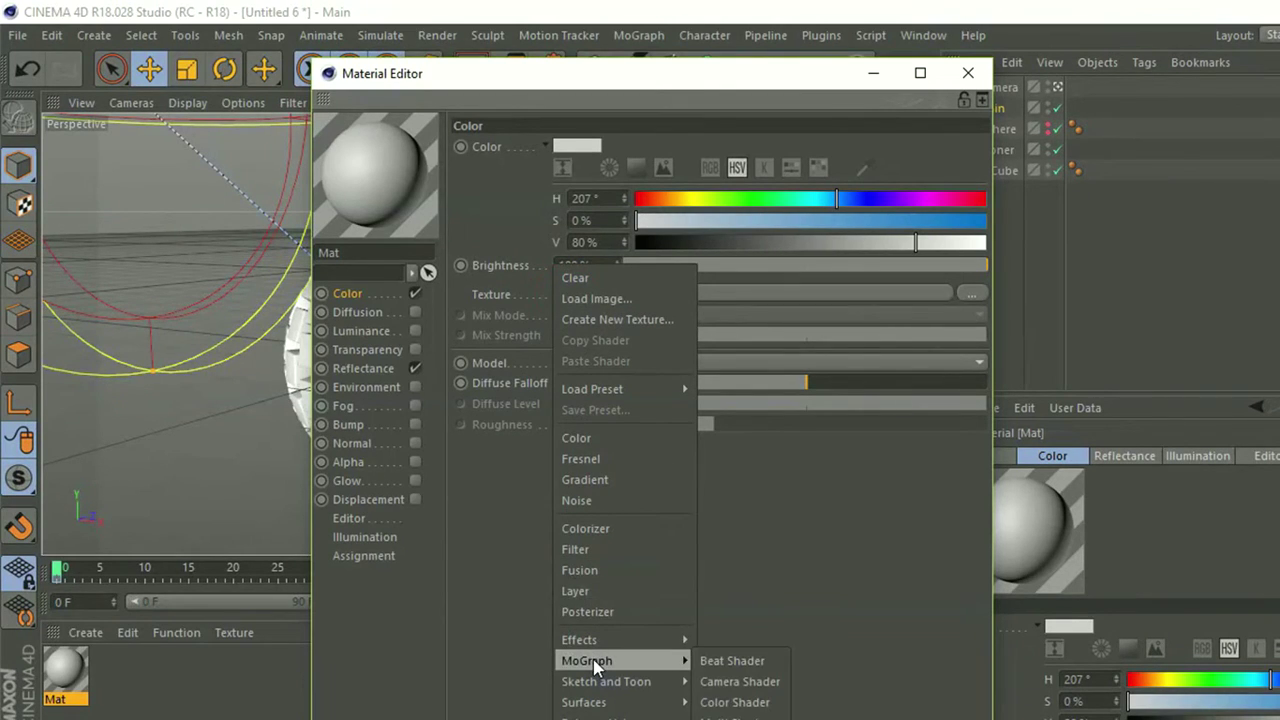
mouse_move(600, 660)
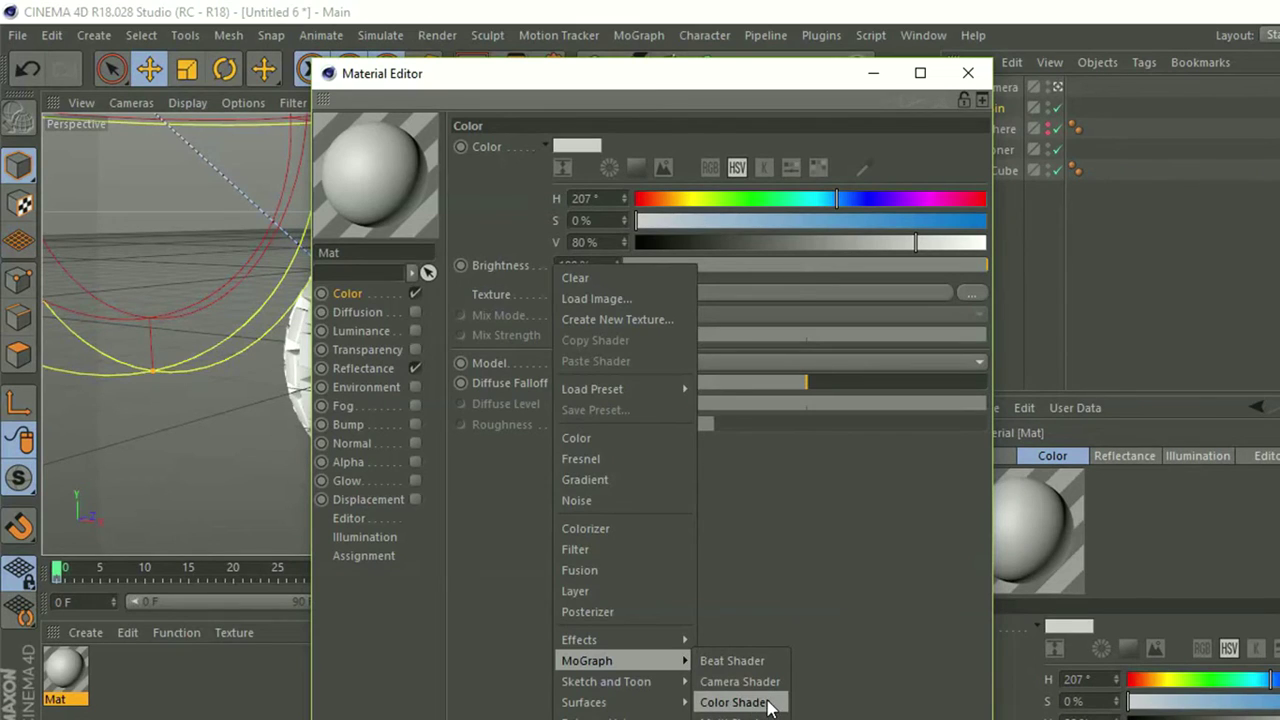
left_click(768, 704)
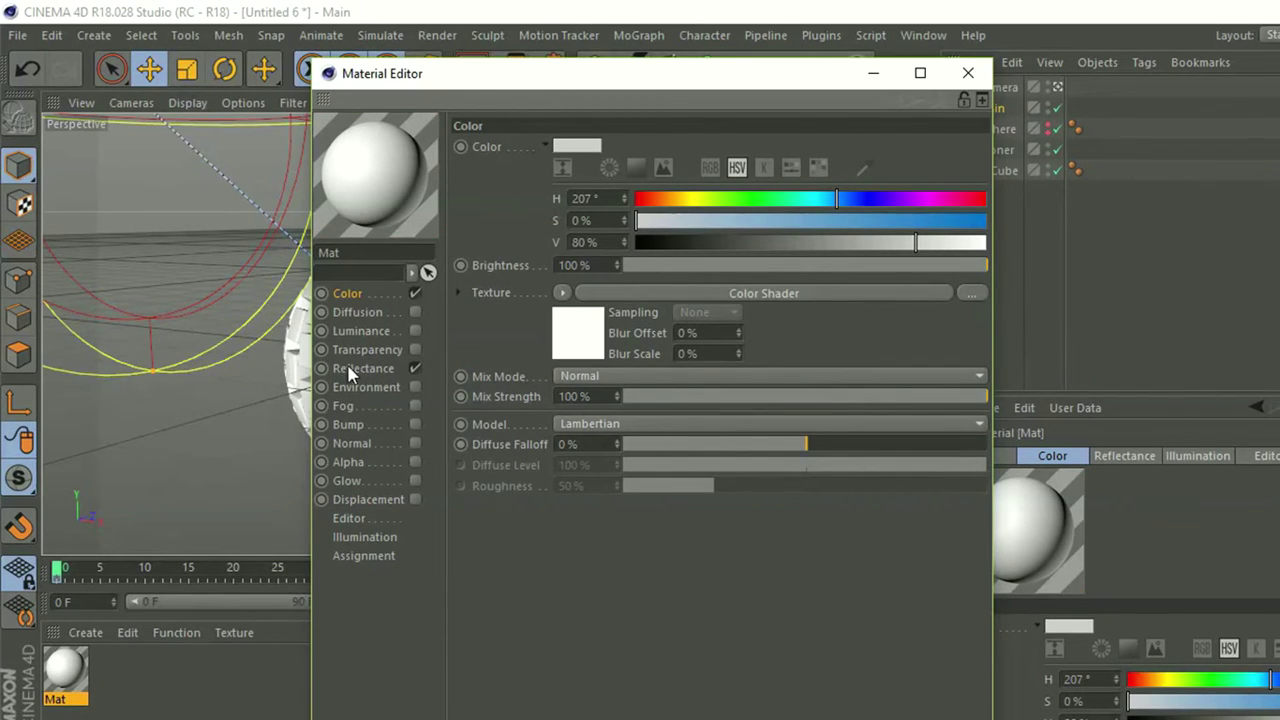
Give the material's reflectance layer colour a Fresnel texture.
left_click(377, 372)
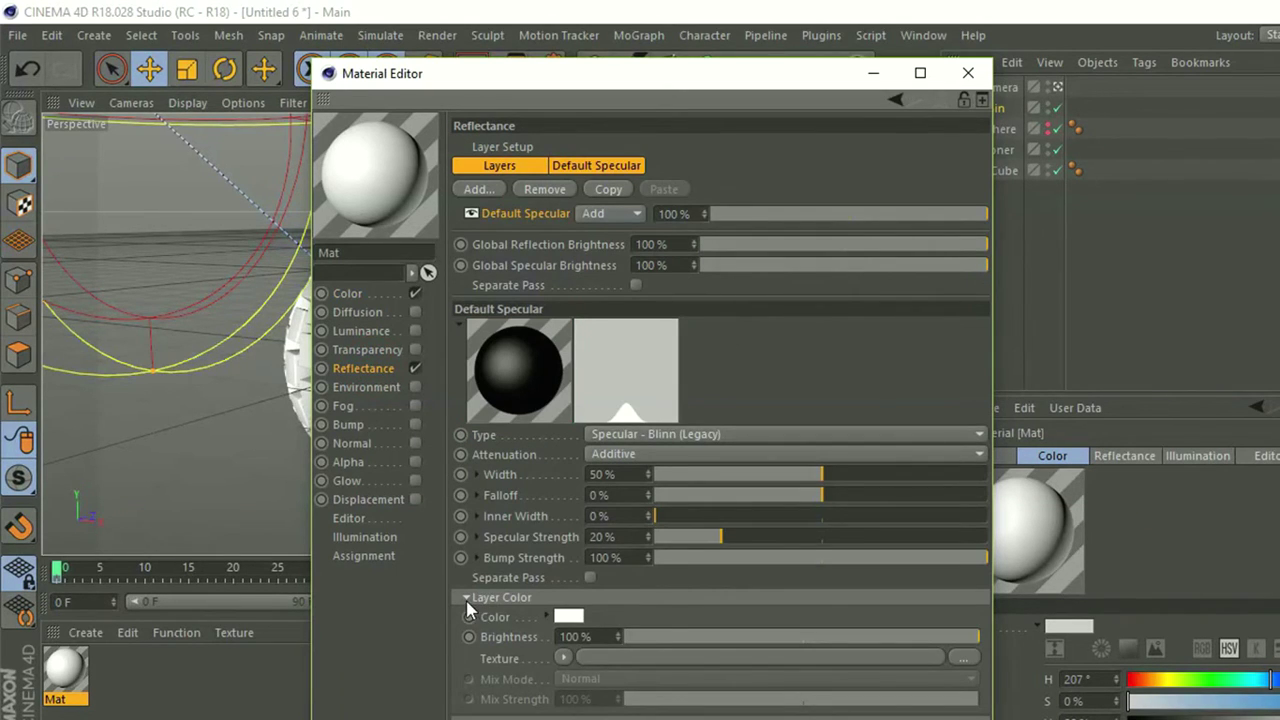
left_click(563, 658)
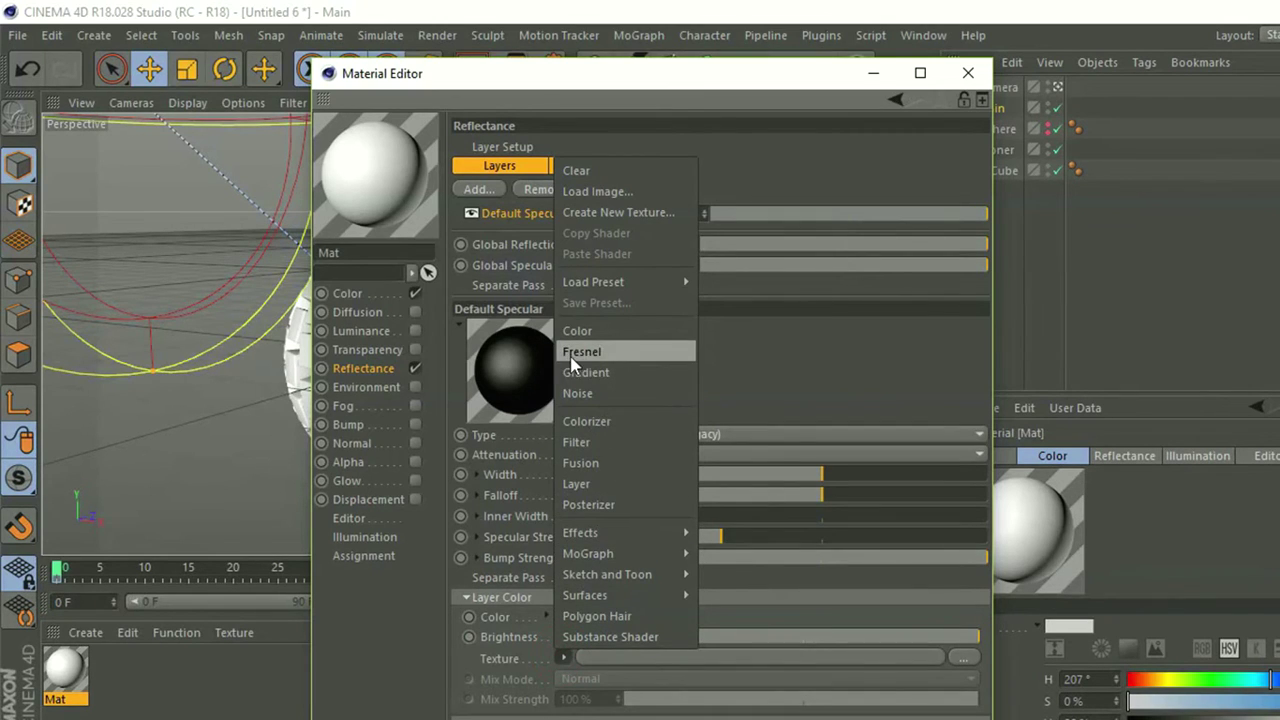
left_click(601, 362)
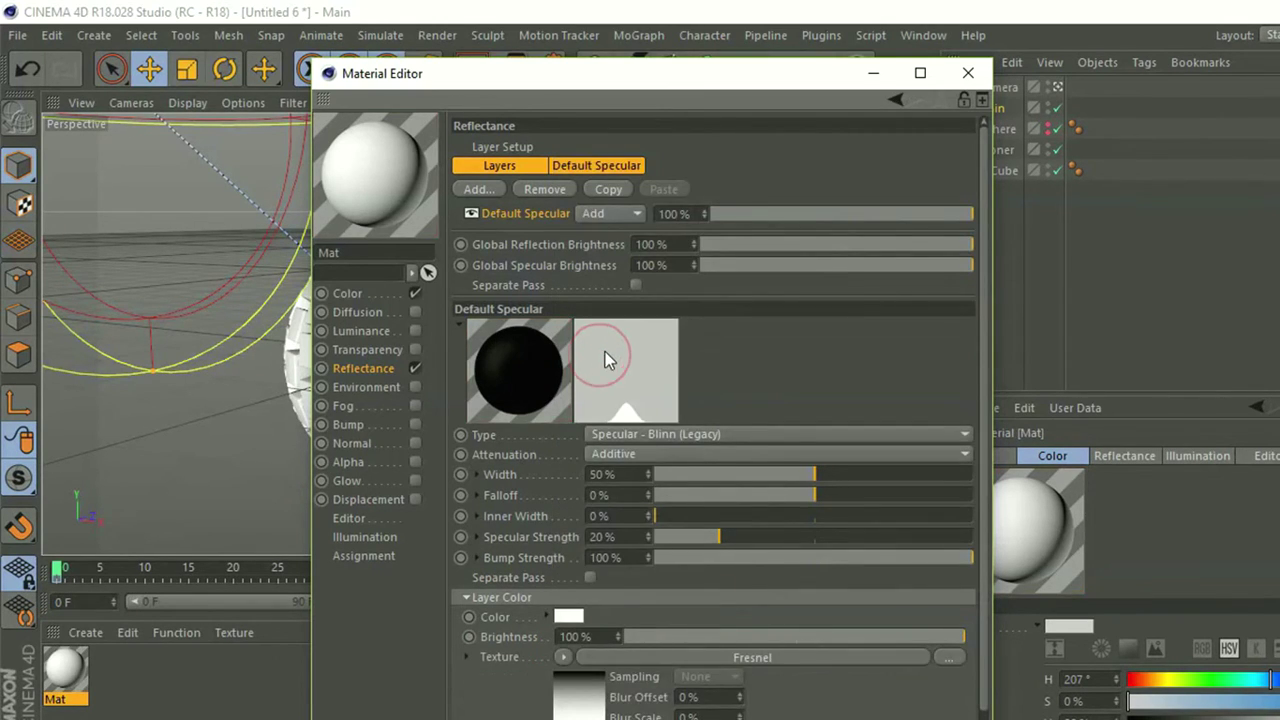
left_click(968, 75)
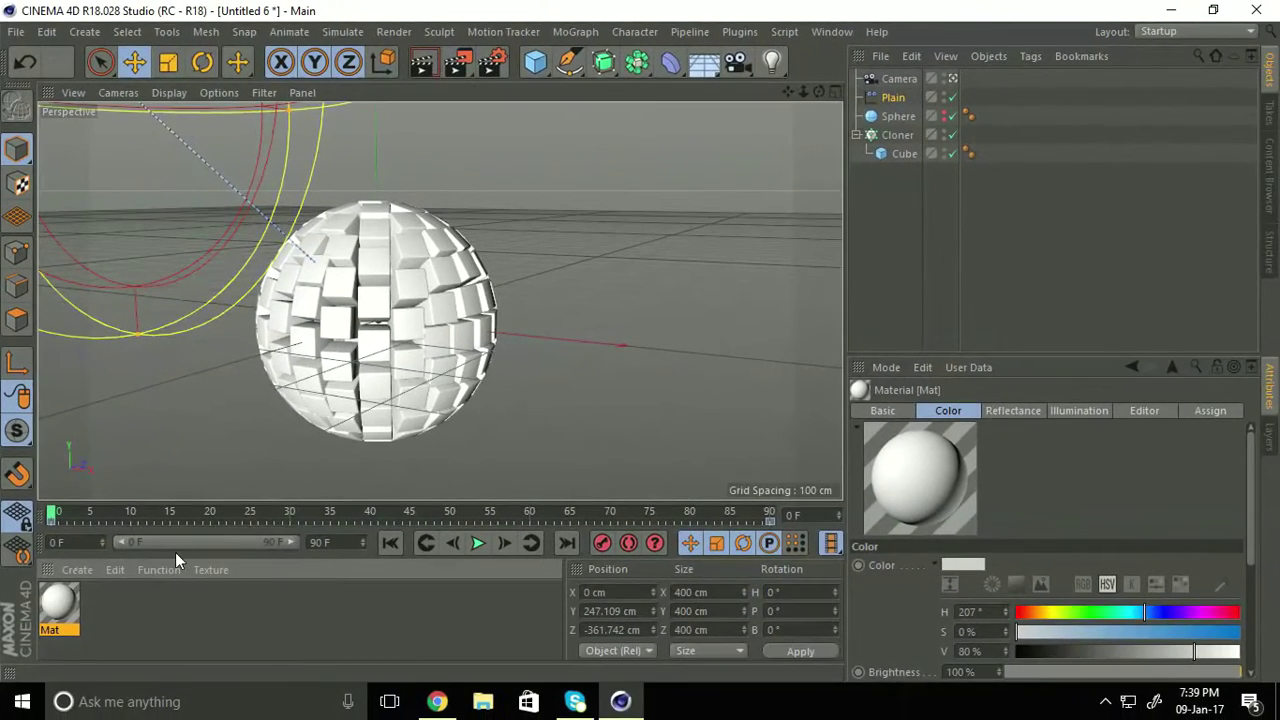
Apply Mat to the Cloner and set the clone colour to near-black (10% value, 0% saturation).
left_click_drag(52, 612, 897, 135)
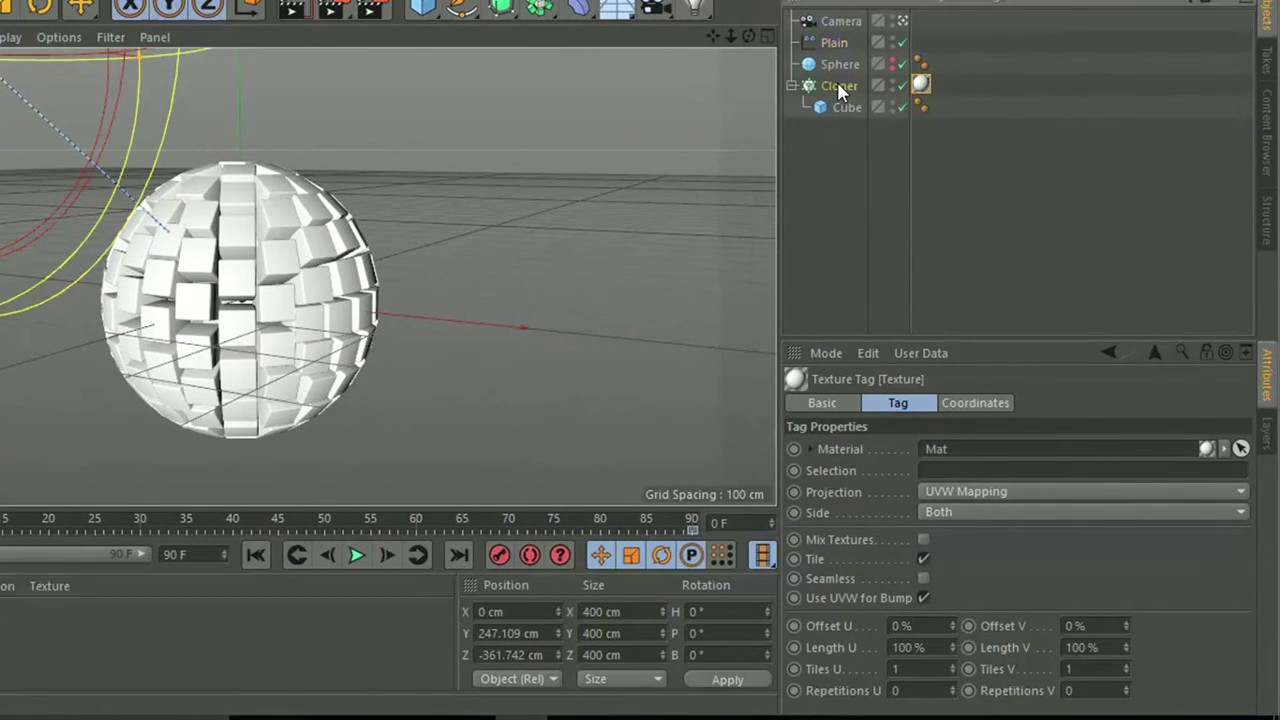
left_click(842, 88)
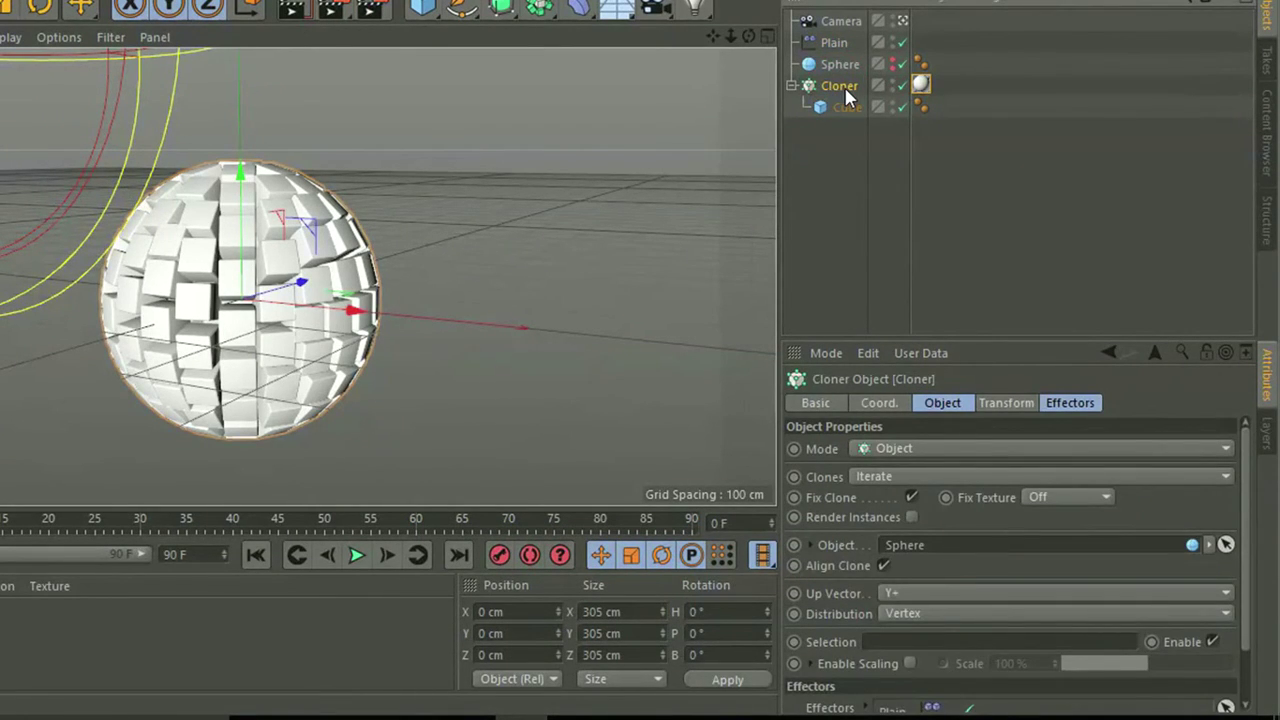
left_click(1000, 406)
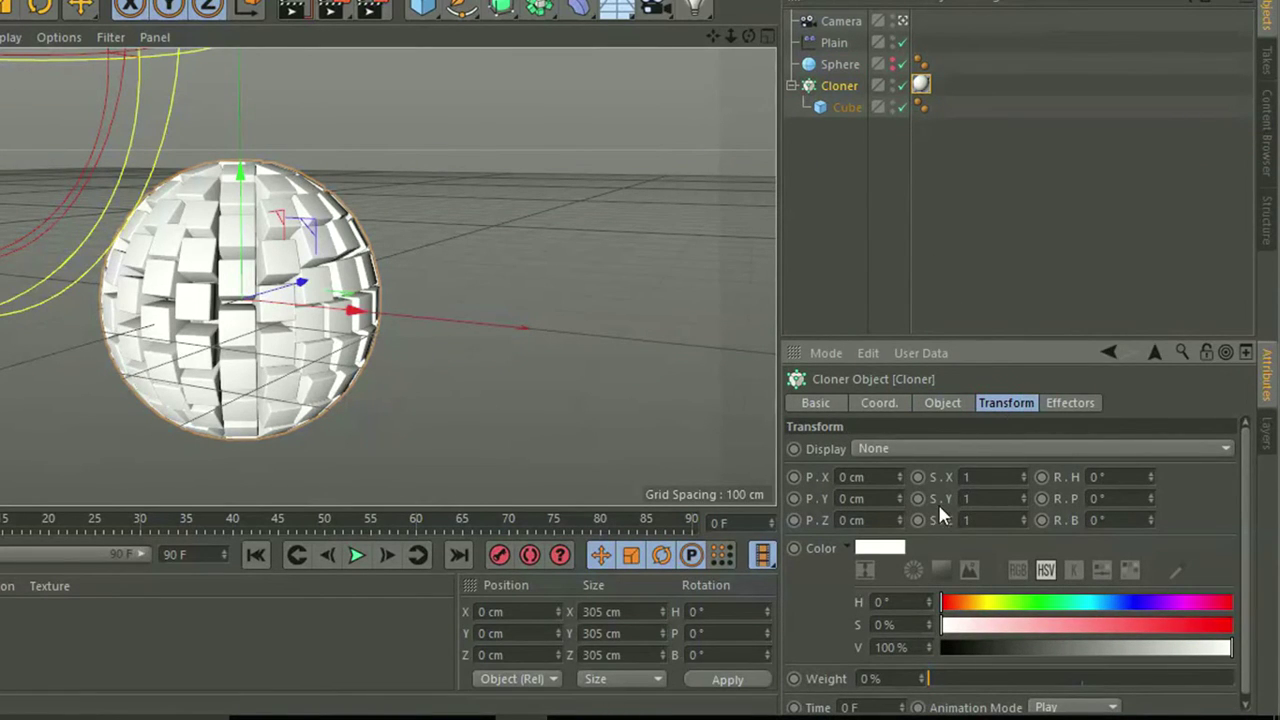
left_click(880, 548)
left_click(879, 548)
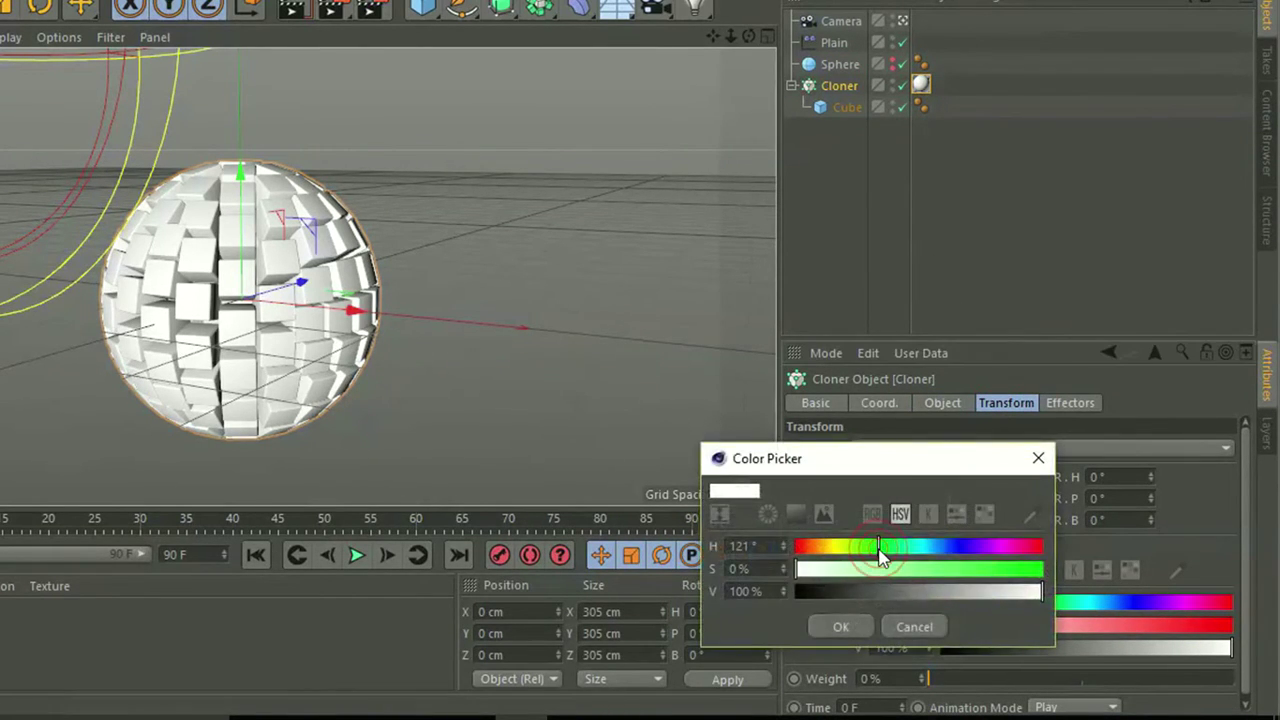
left_click_drag(868, 591, 826, 592)
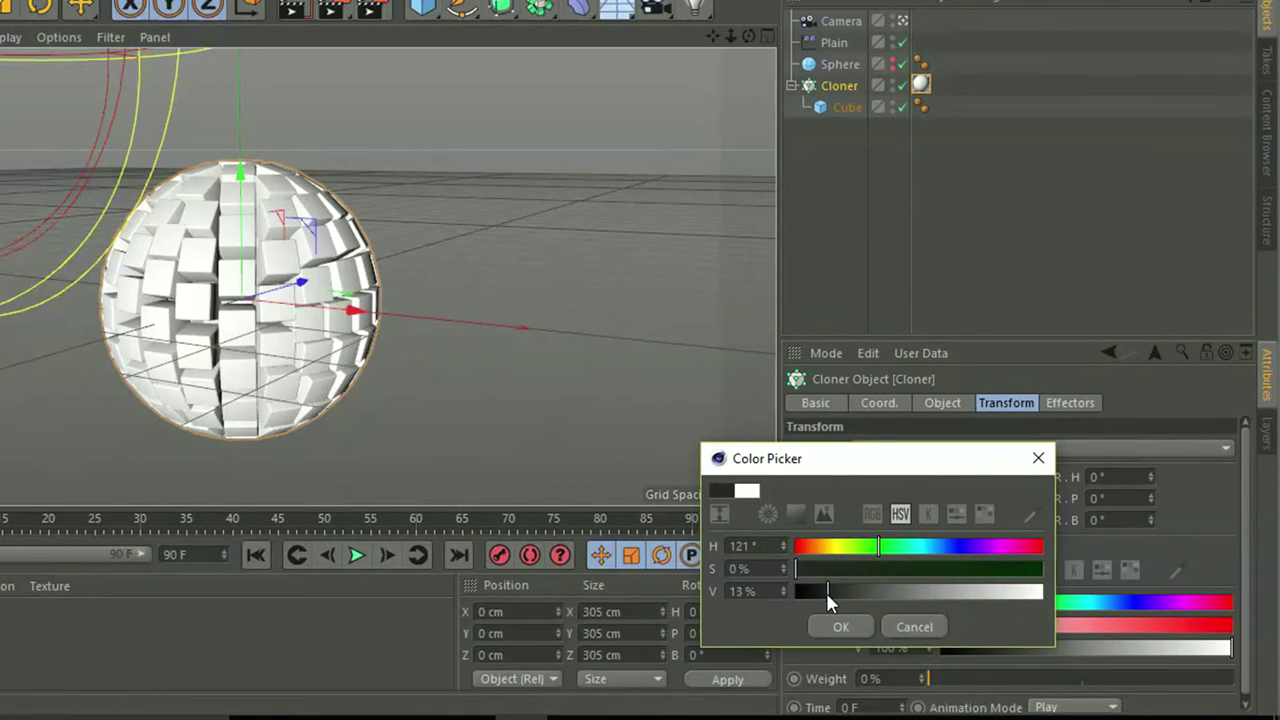
left_click(827, 592)
left_click(820, 591)
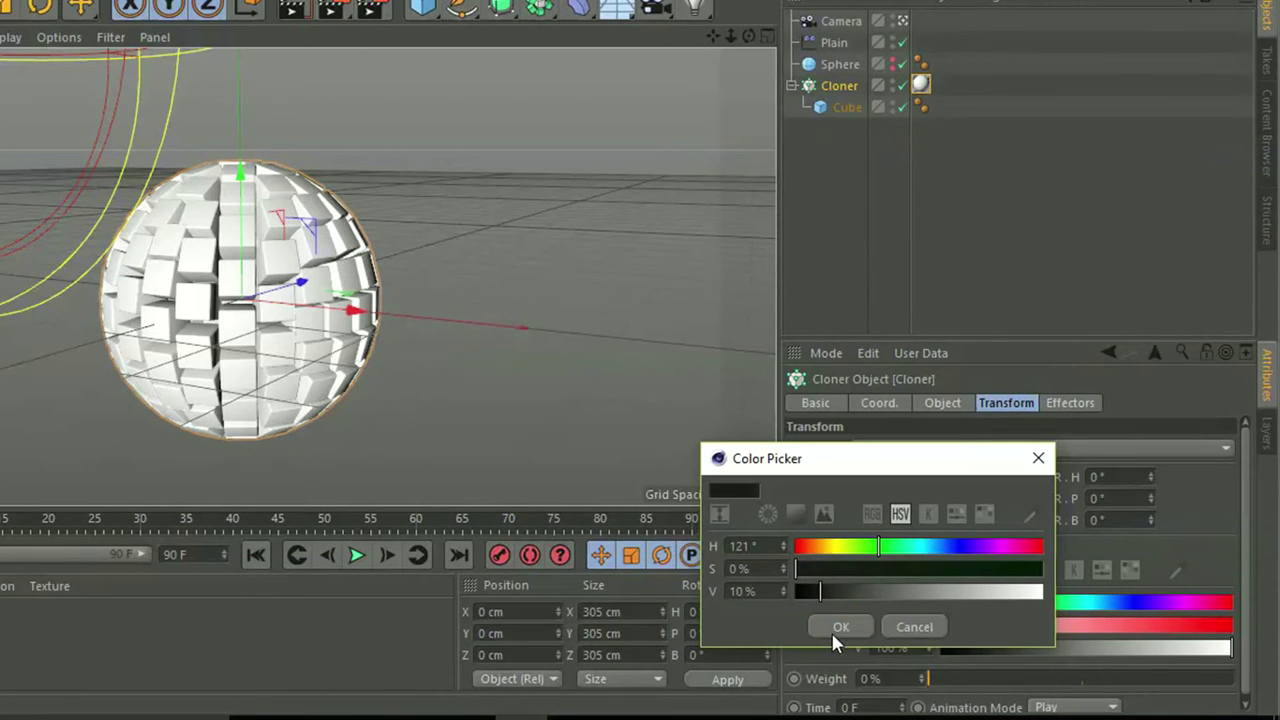
left_click(838, 627)
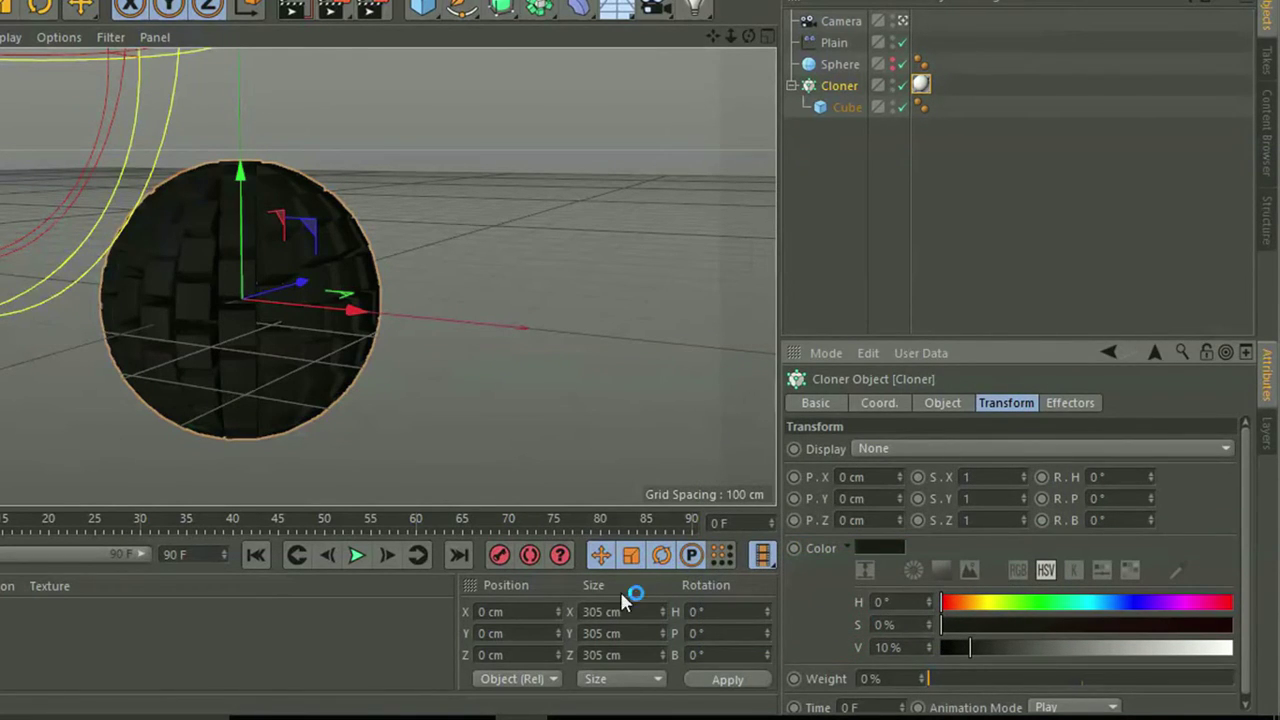
Preview the animation with the dark clones, then rewind to the first frame.
left_click(372, 553)
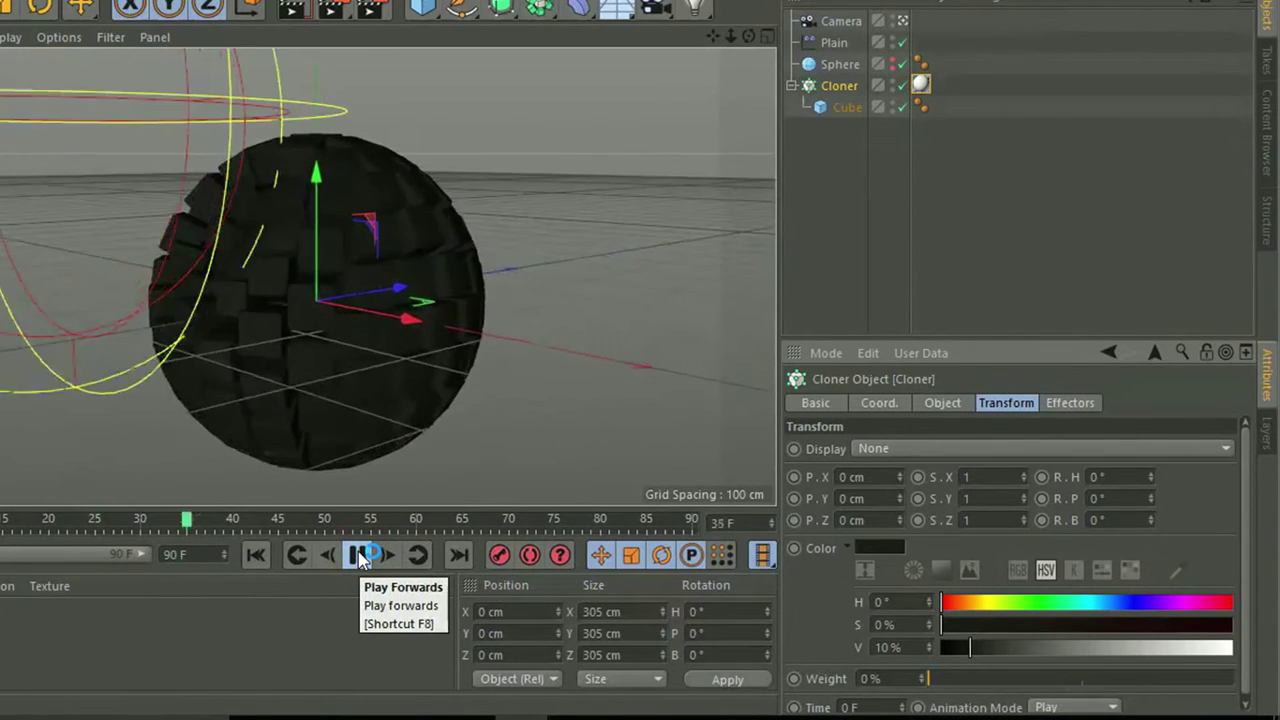
left_click(360, 555)
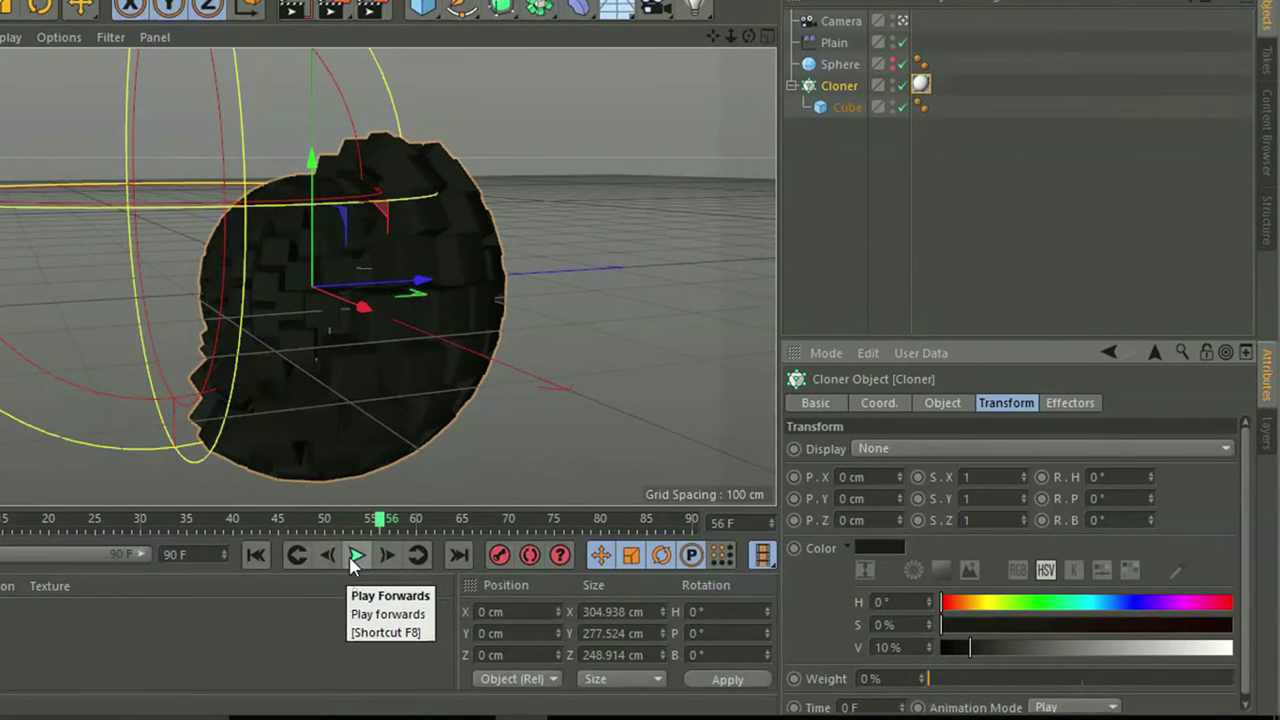
left_click(262, 552)
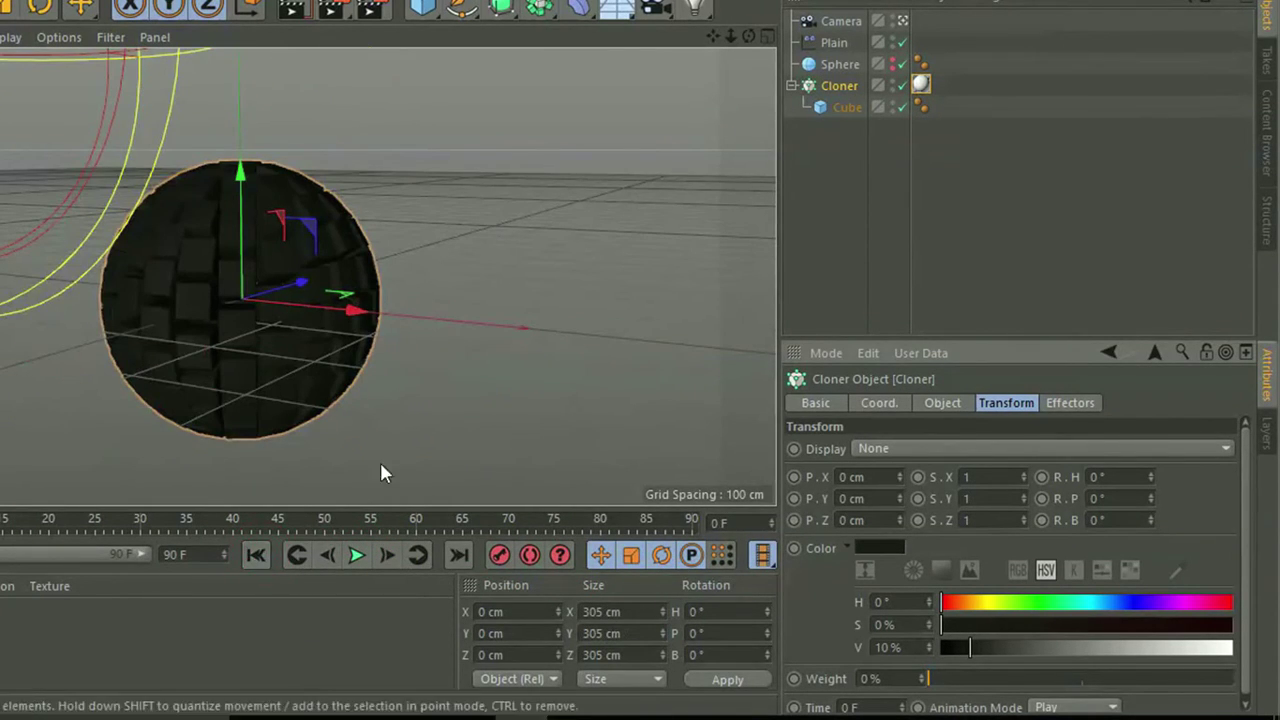
left_click(828, 44)
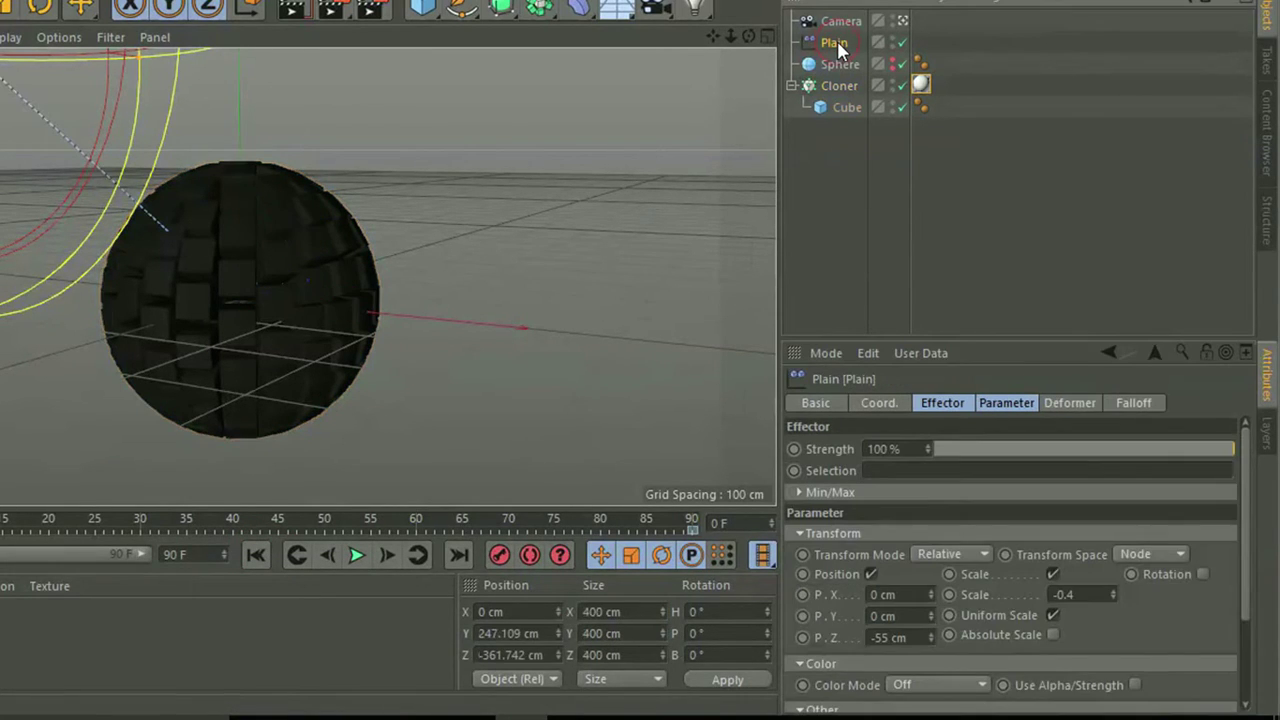
Set the Plain effector's Color Mode to User Defined with bright green (hue 111°, 100% saturation).
left_click(1005, 402)
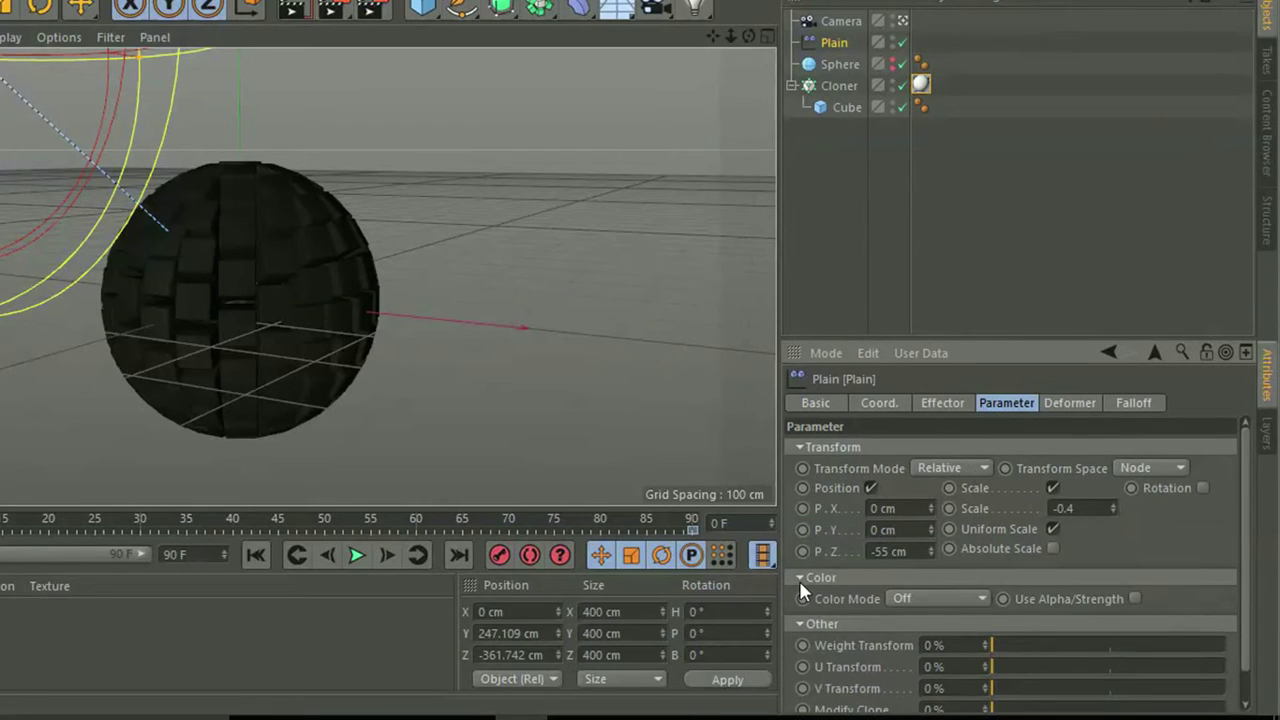
left_click(903, 600)
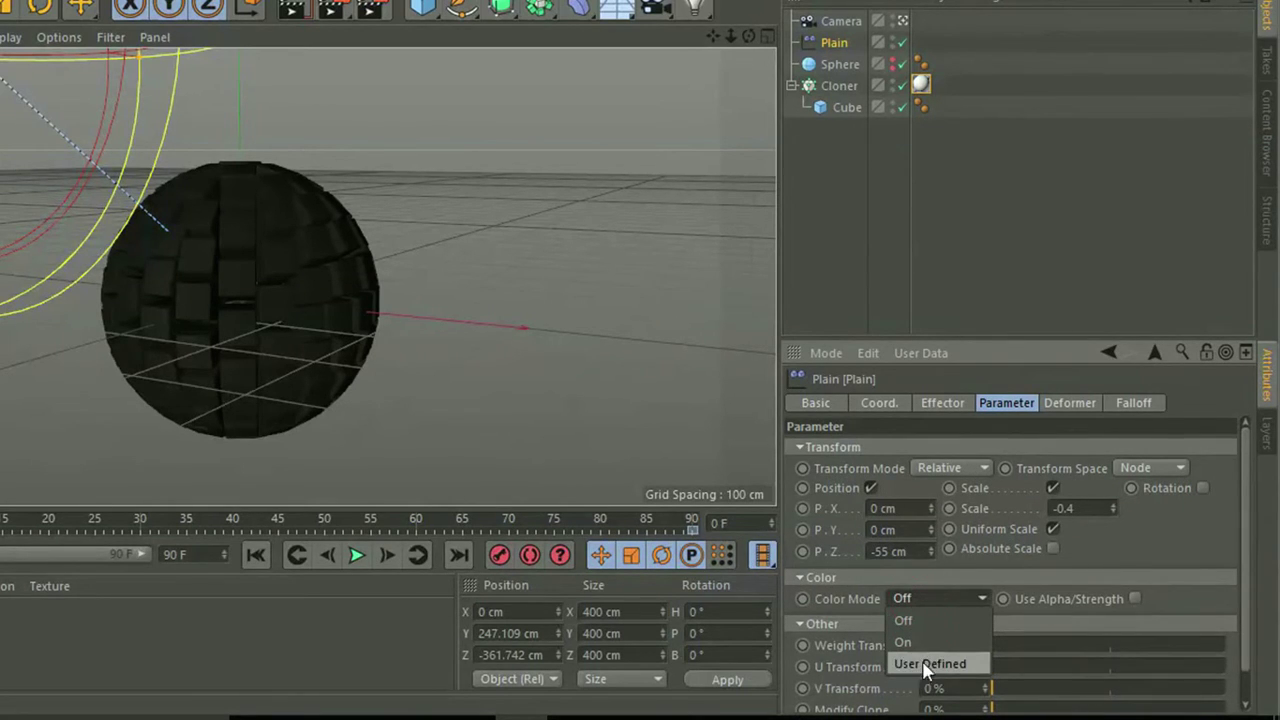
left_click(975, 664)
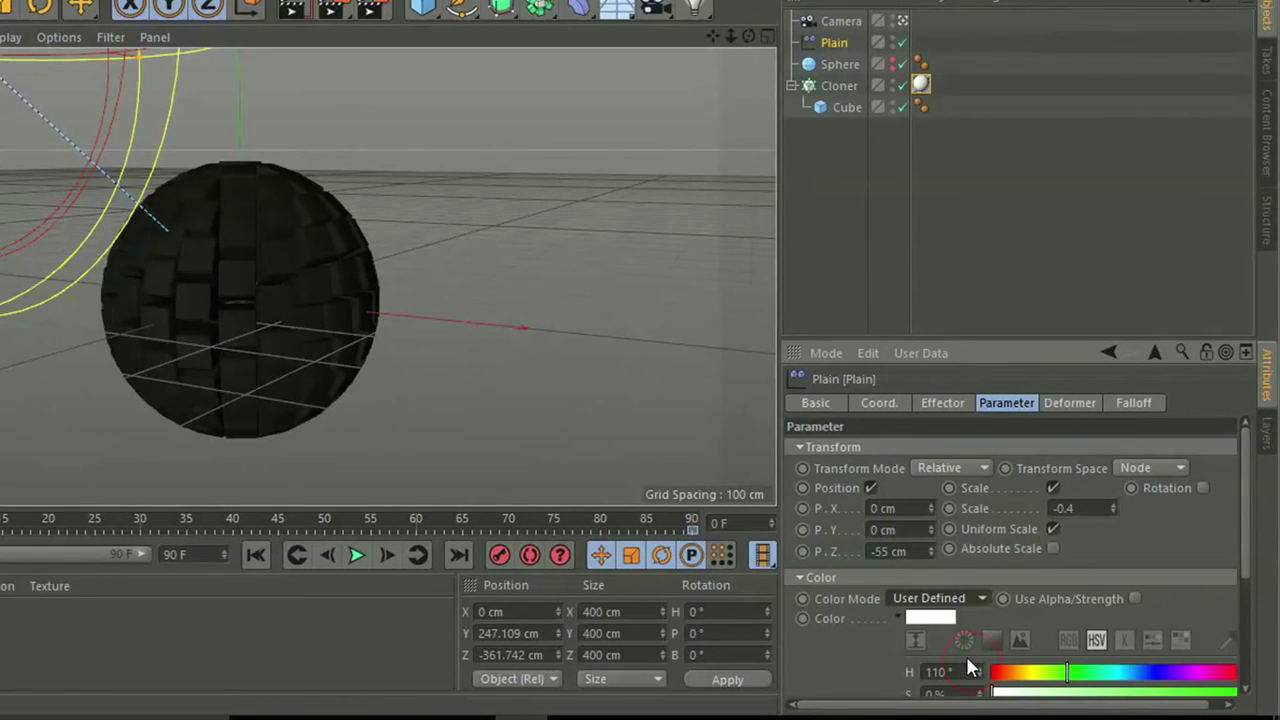
left_click(936, 622)
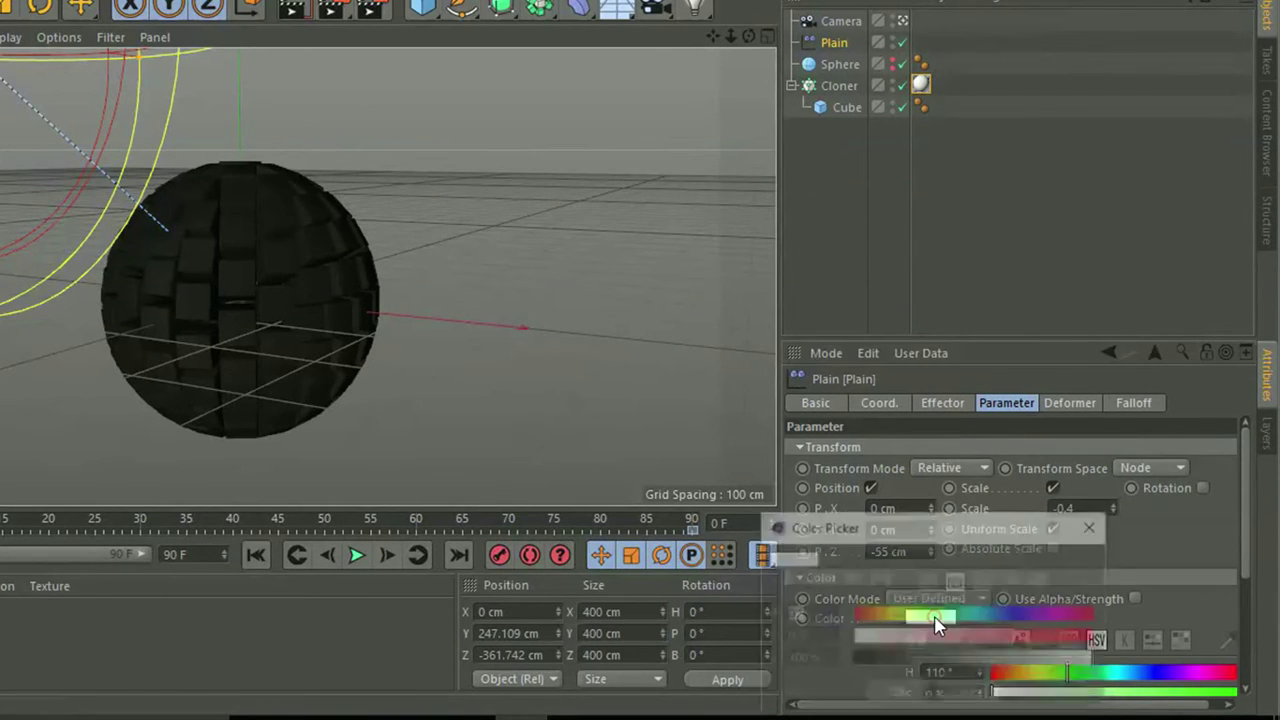
left_click(930, 616)
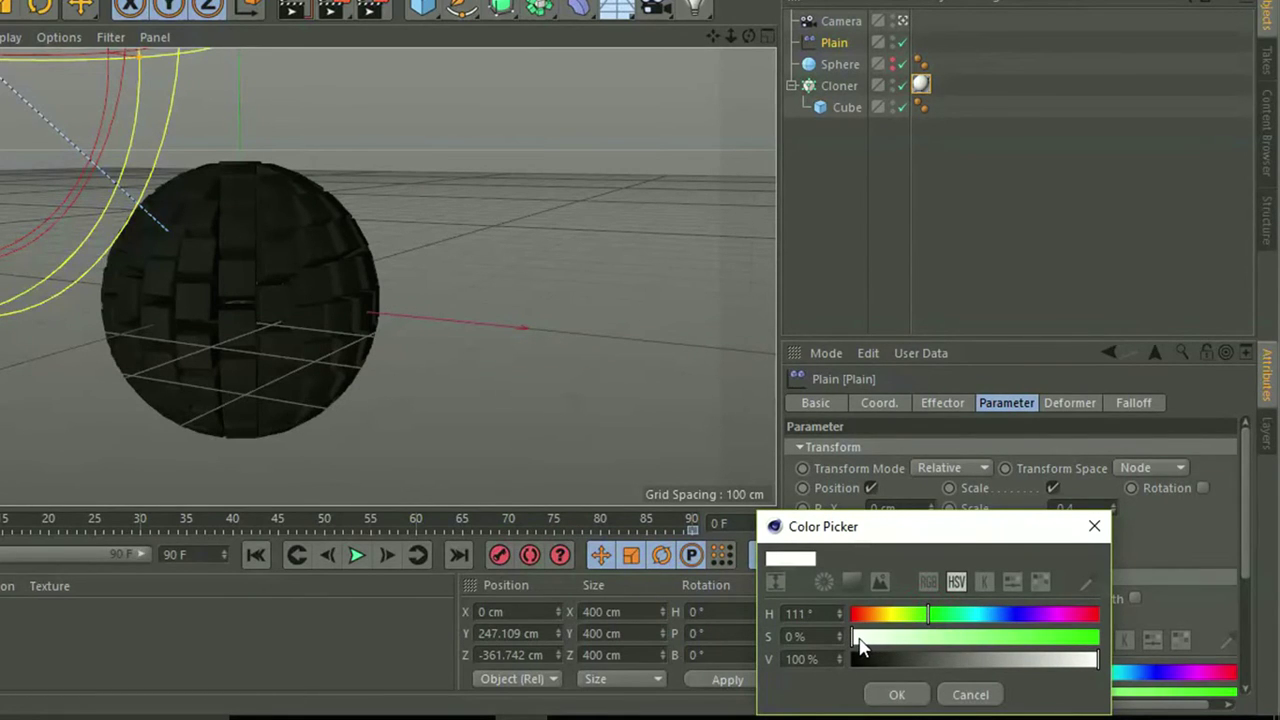
left_click_drag(858, 645, 1112, 643)
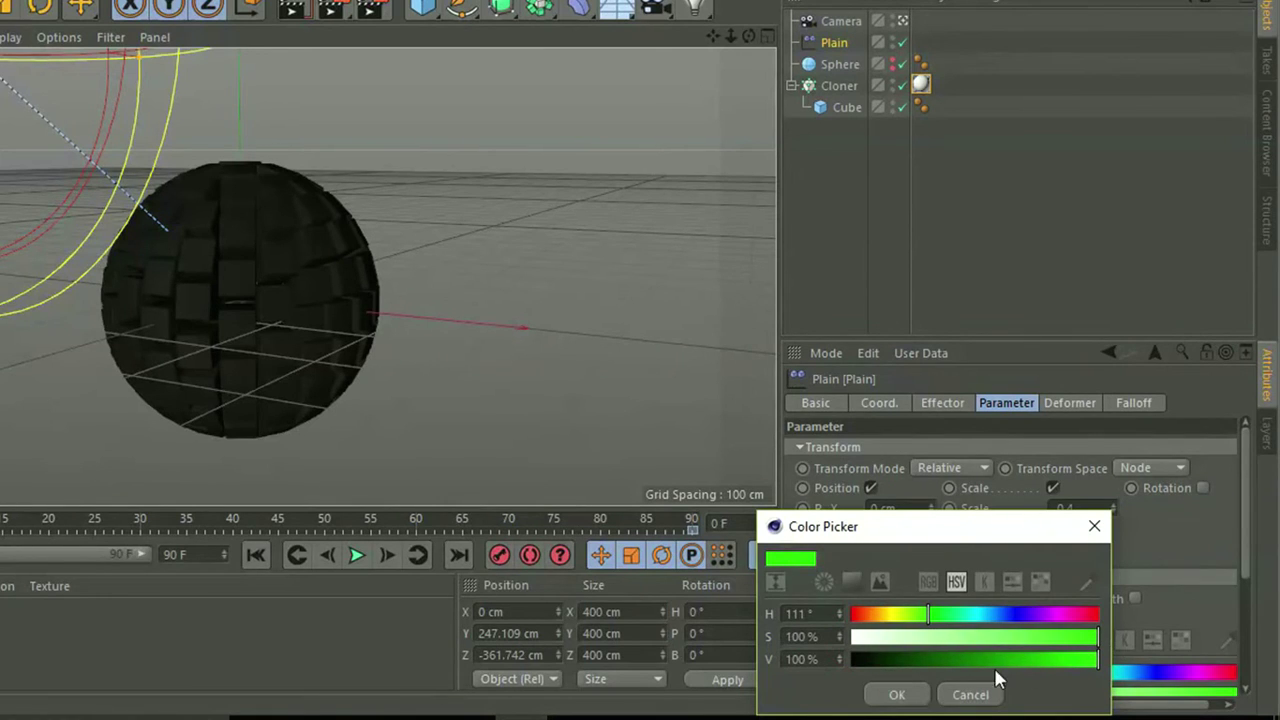
left_click(895, 700)
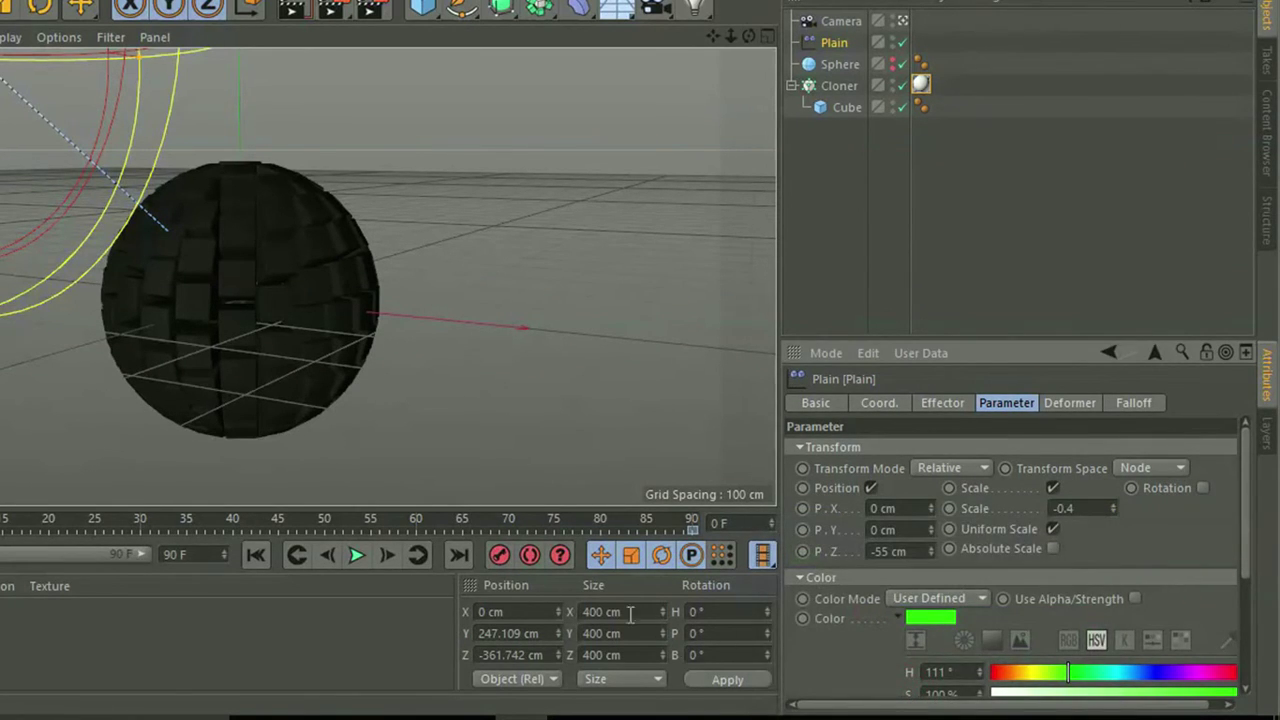
Play the animation to watch the cubes turn green, then rewind to the first frame.
left_click(354, 559)
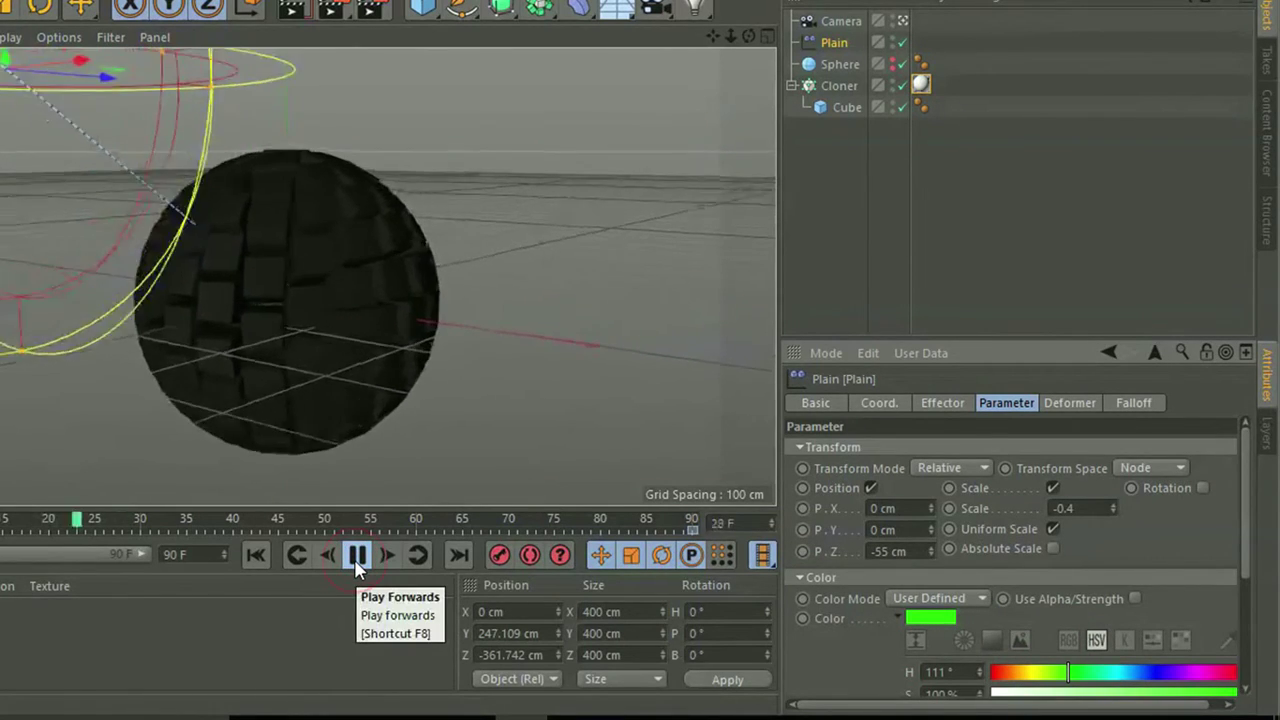
left_click(354, 559)
left_click(354, 559)
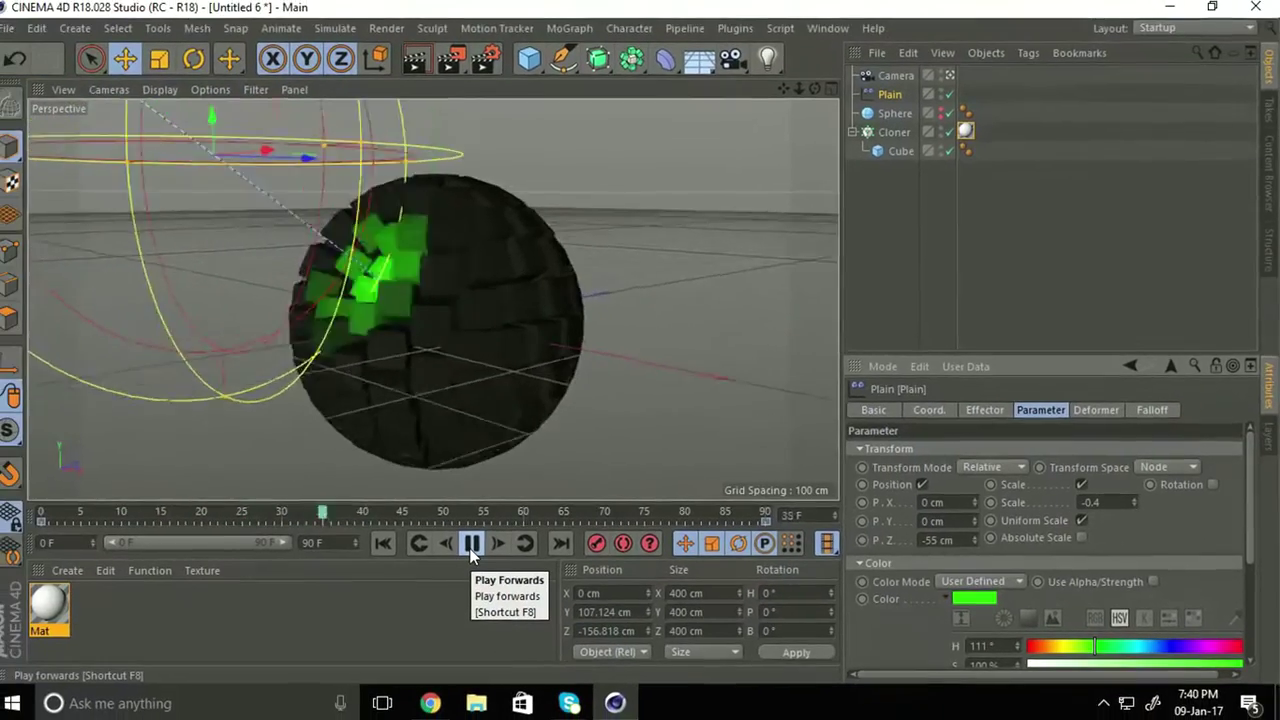
left_click(477, 548)
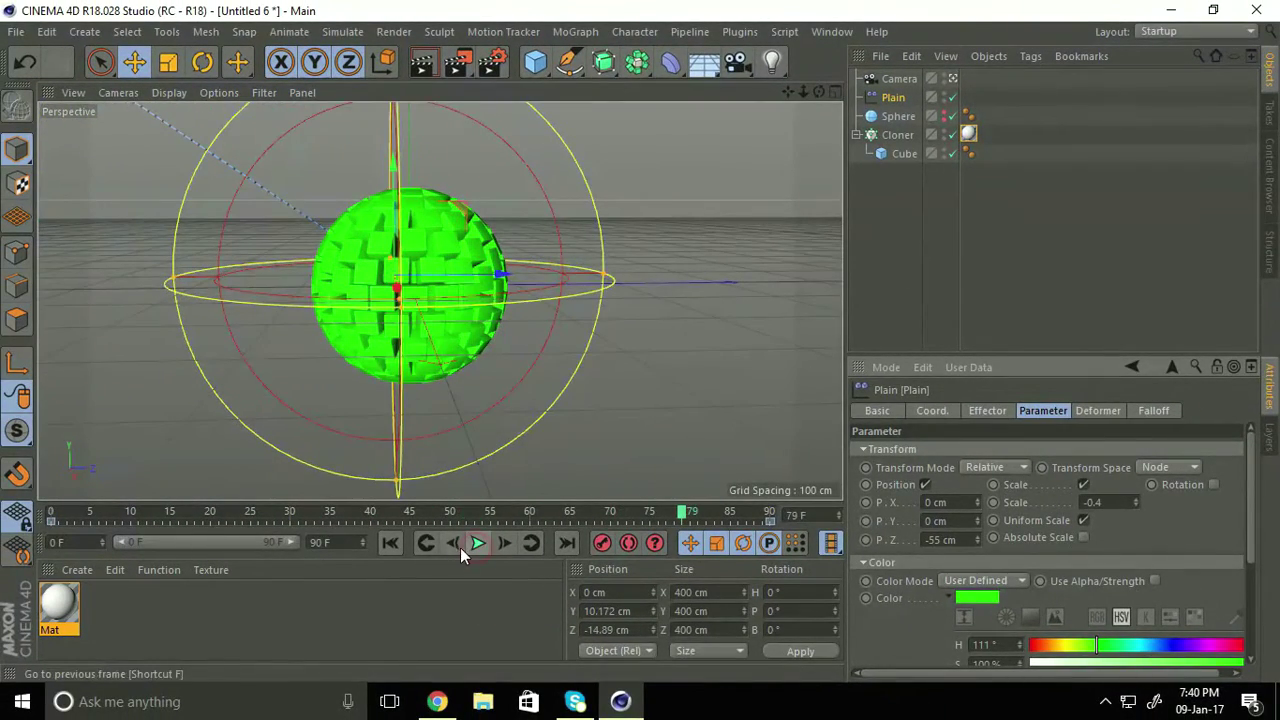
left_click(391, 545)
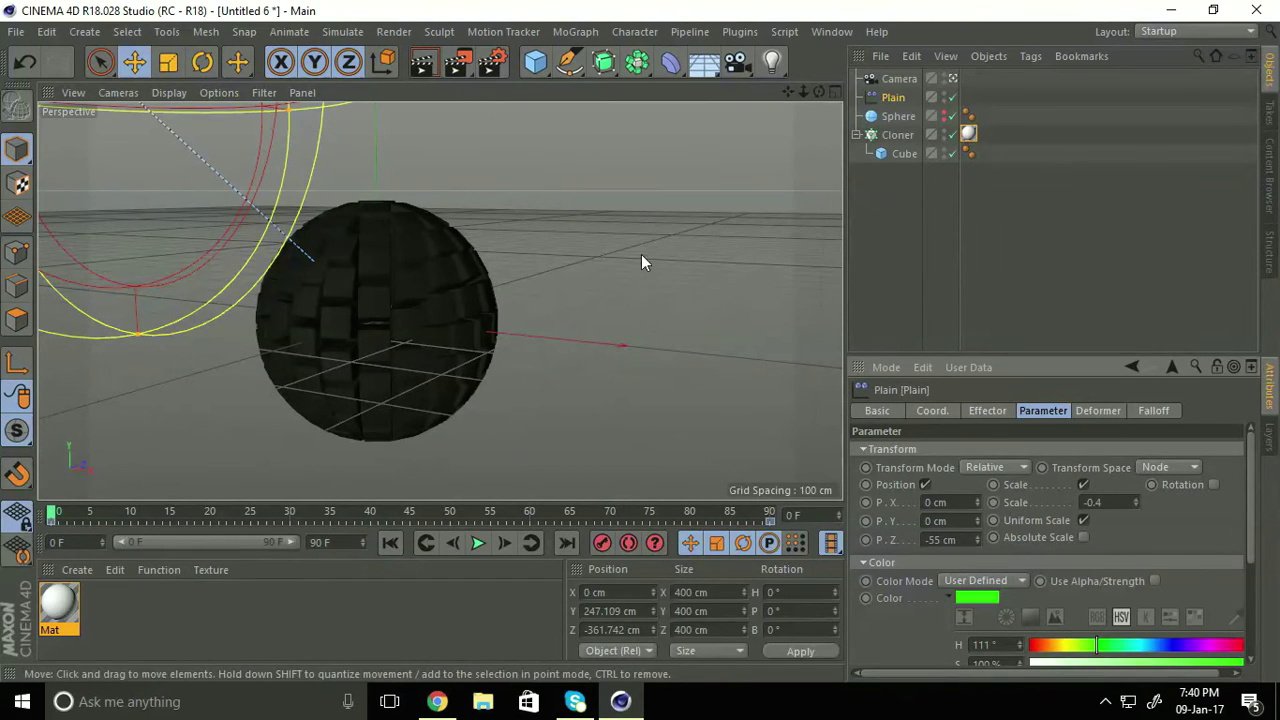
Add a Plane object and set its orientation to +X.
left_click(547, 73)
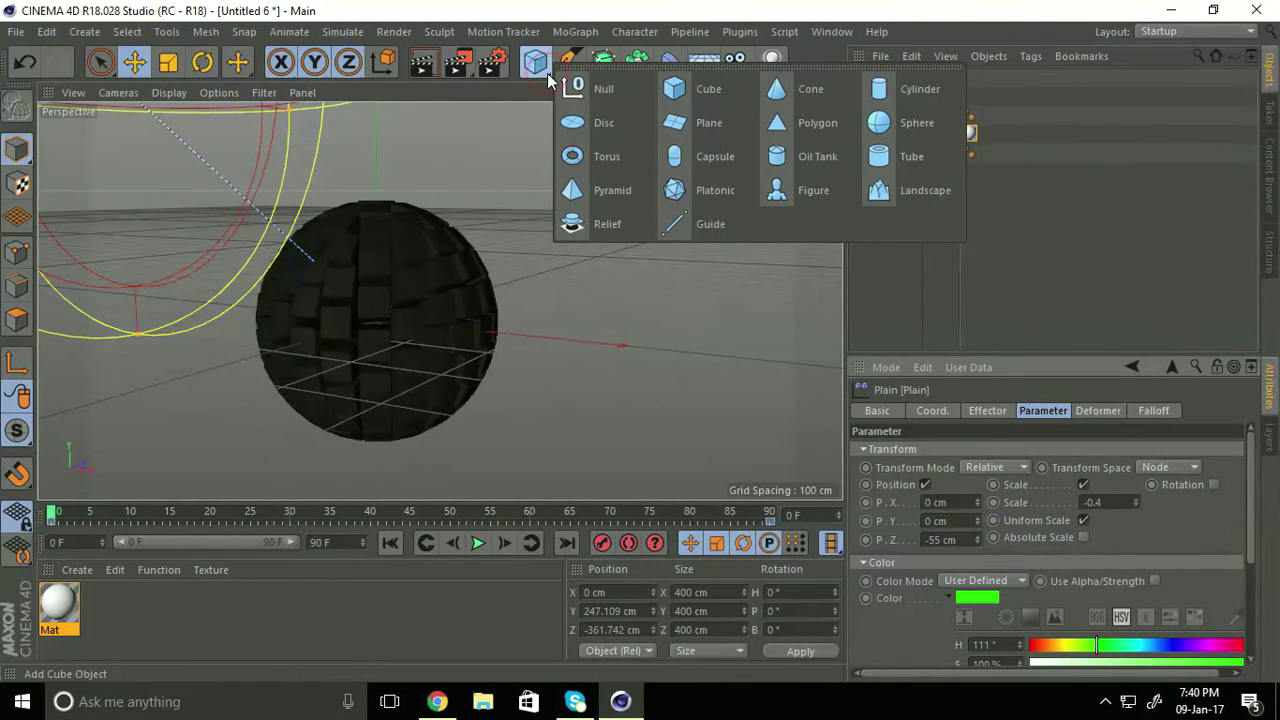
left_click(701, 123)
type("1")
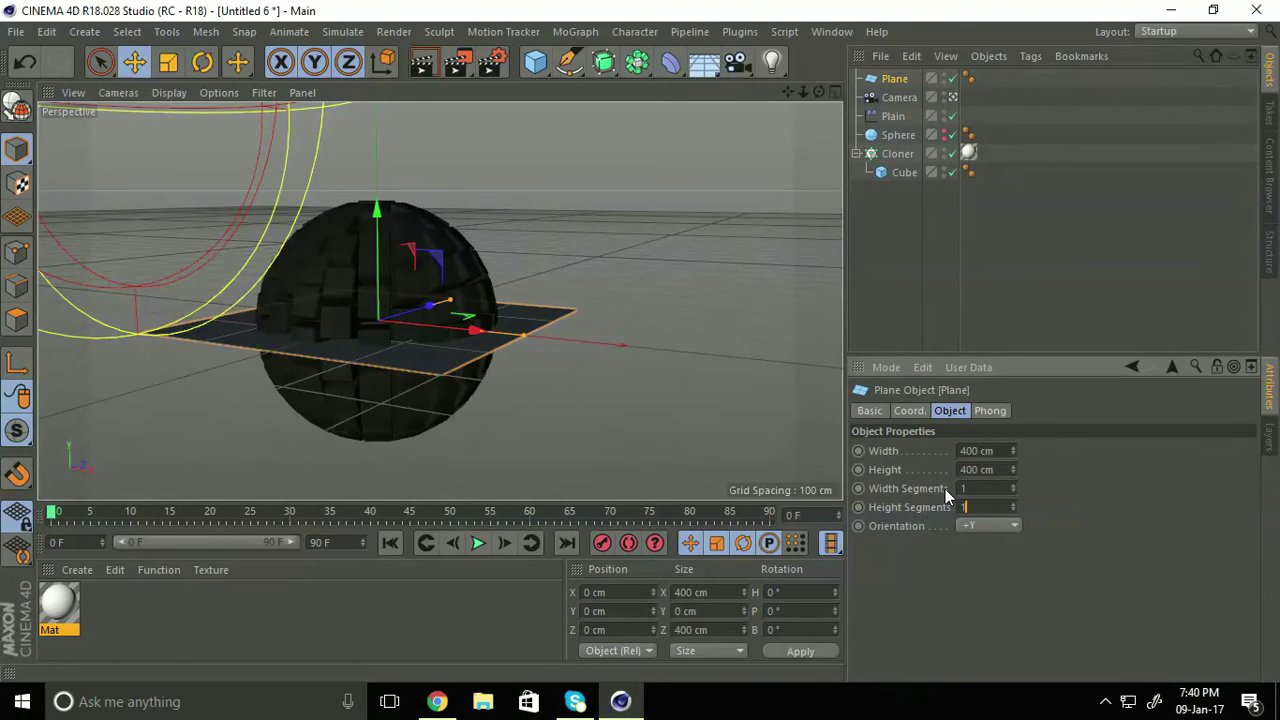
left_click(974, 526)
left_click(976, 576)
left_click(974, 527)
left_click(978, 546)
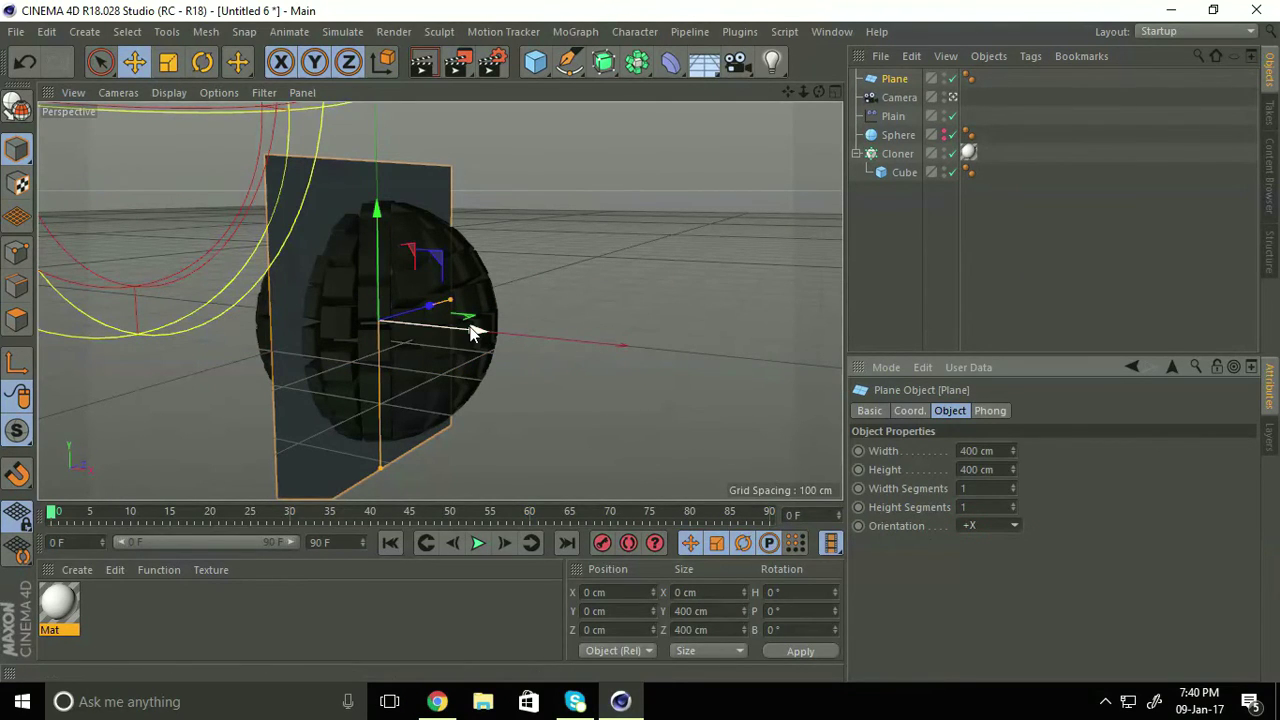
Move the plane left of the sphere and enlarge it to 4463.63 by 14634.793 cm.
left_click_drag(474, 329, 239, 300)
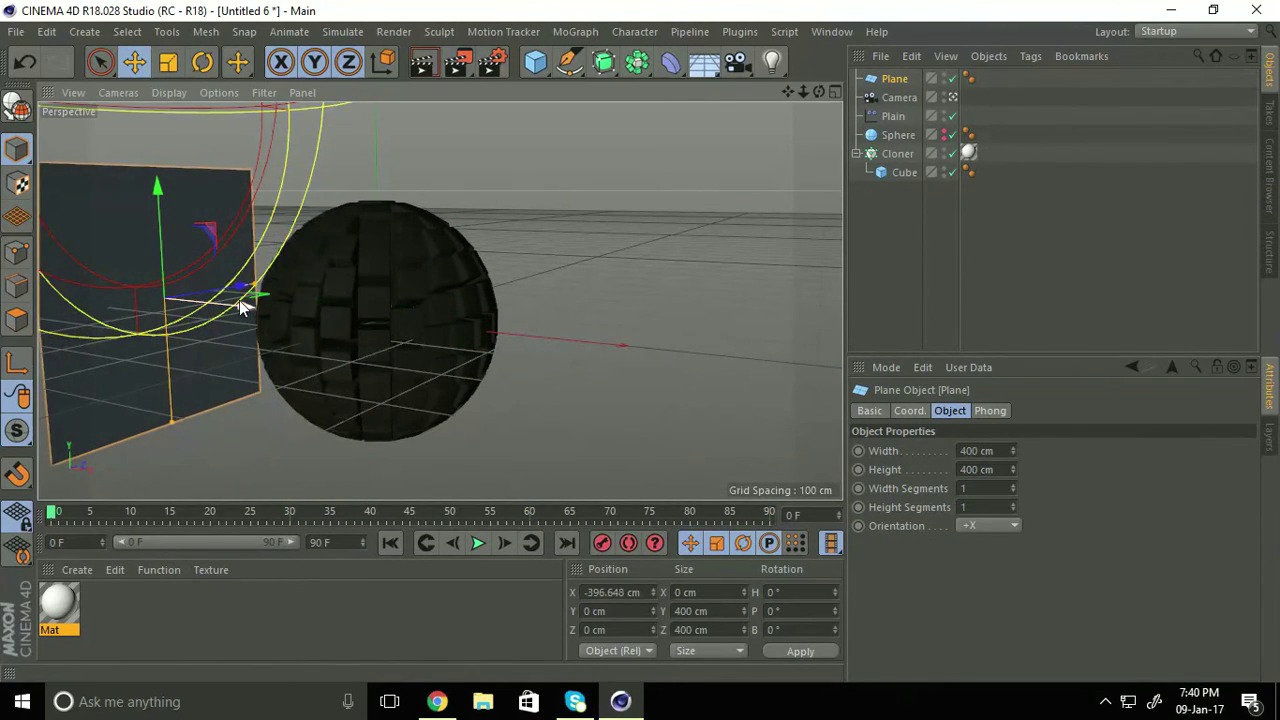
left_click_drag(328, 266, 666, 213)
scroll(443, 271, "down", 4)
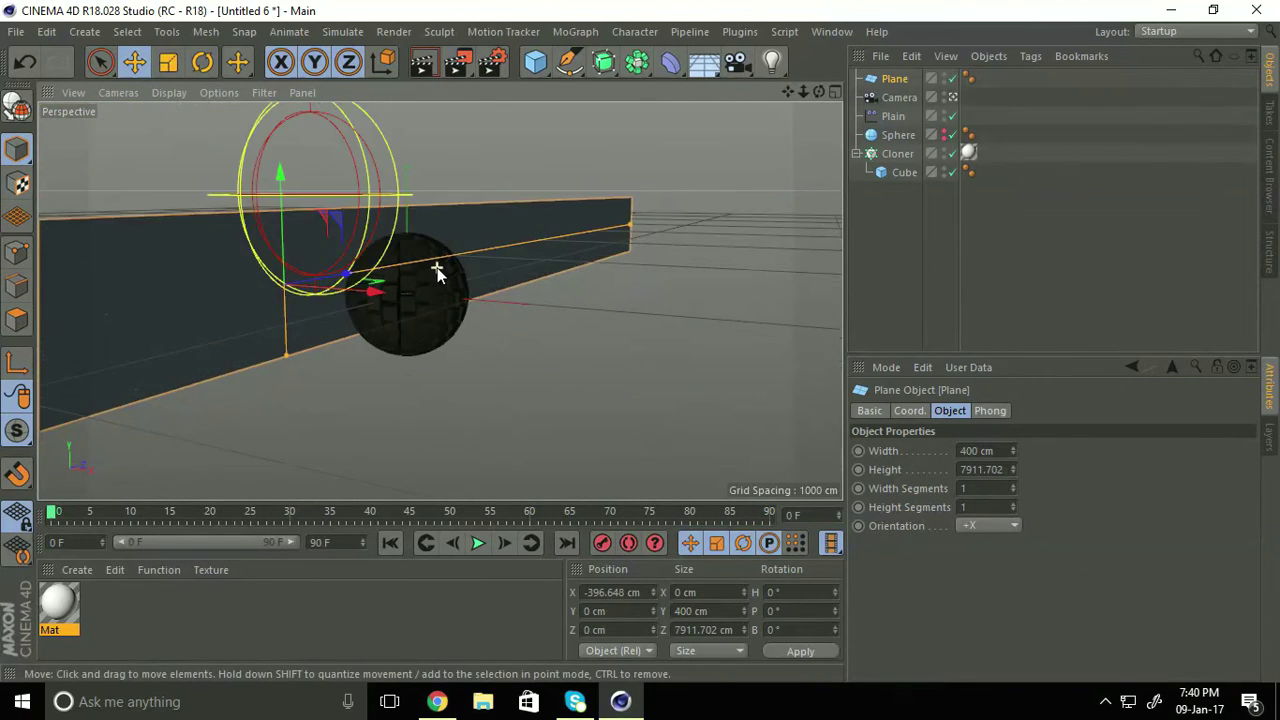
scroll(437, 267, "down", 8)
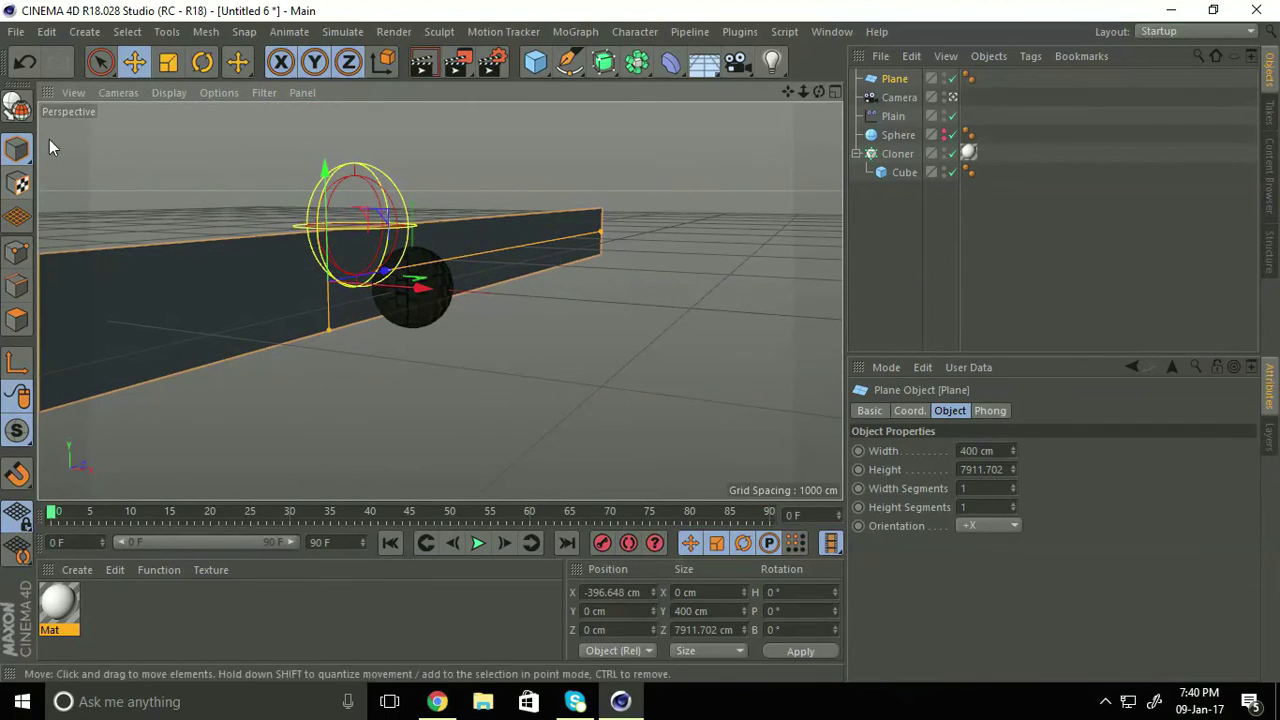
left_click(134, 62)
left_click(206, 287)
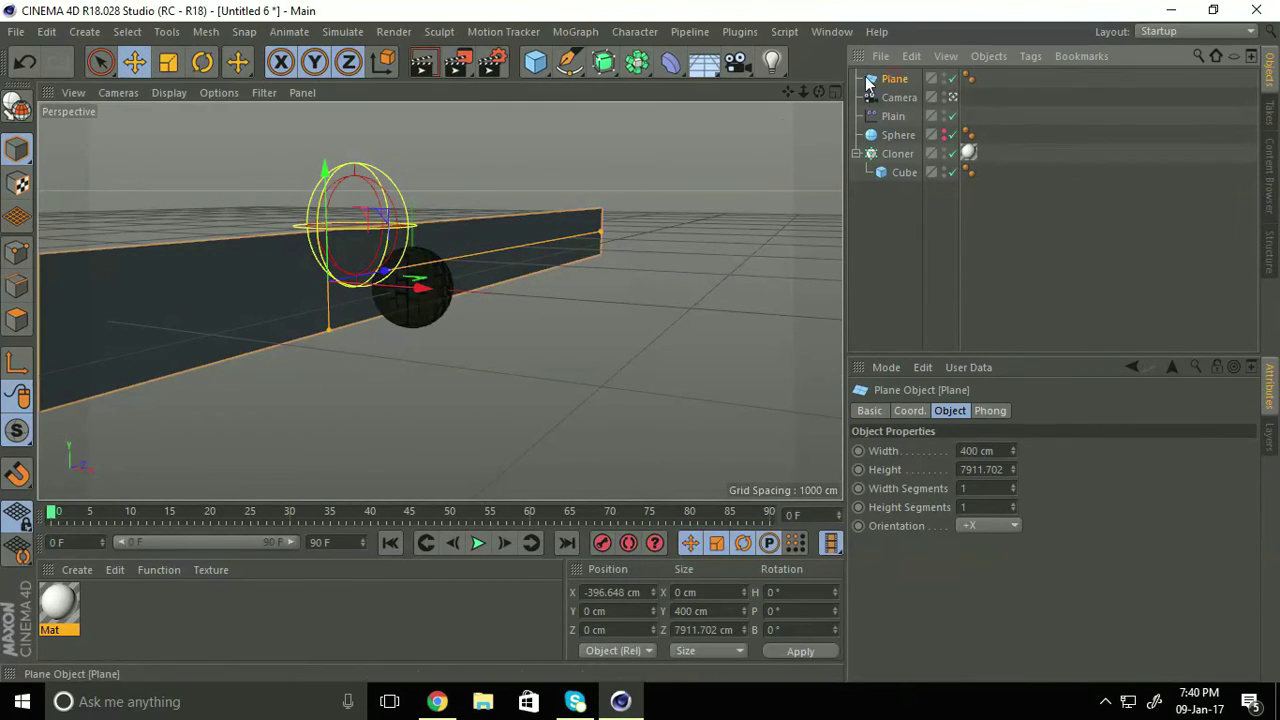
mouse_move(460, 260)
left_mouse_down("alt")
mouse_move(439, 295)
mouse_move(507, 298)
left_mouse_up("alt")
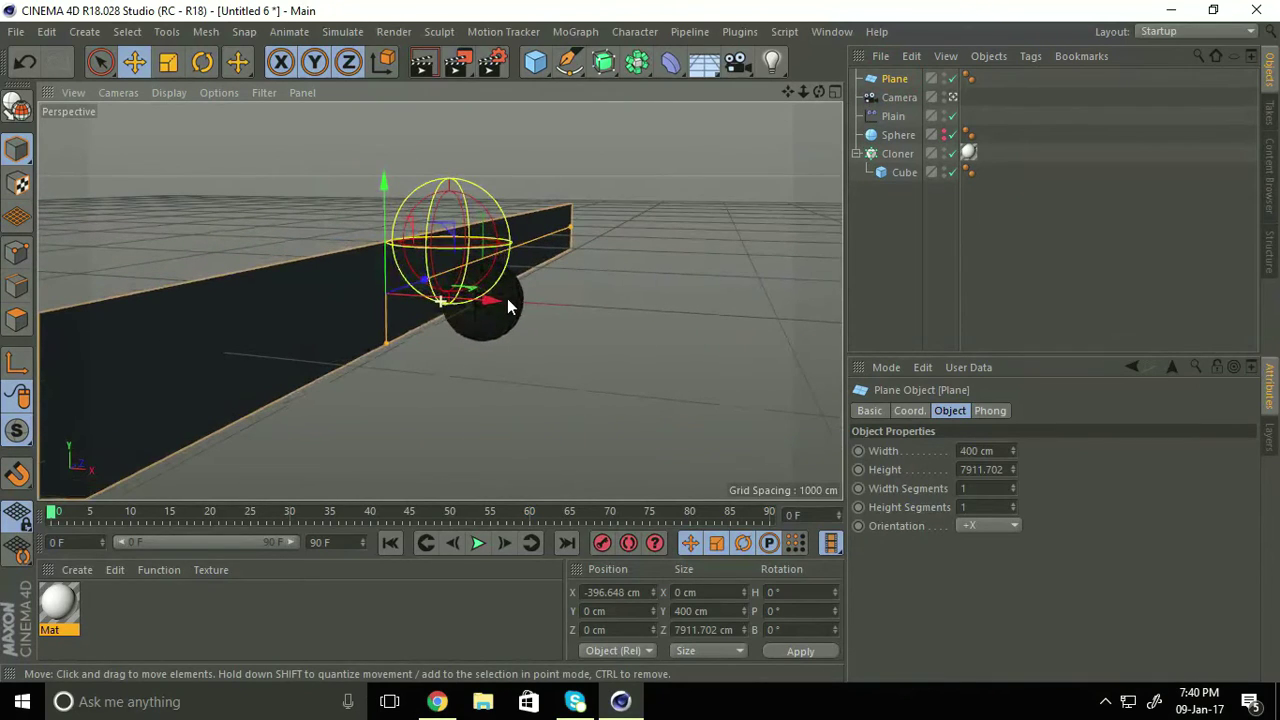
left_click_drag(385, 345, 640, 343)
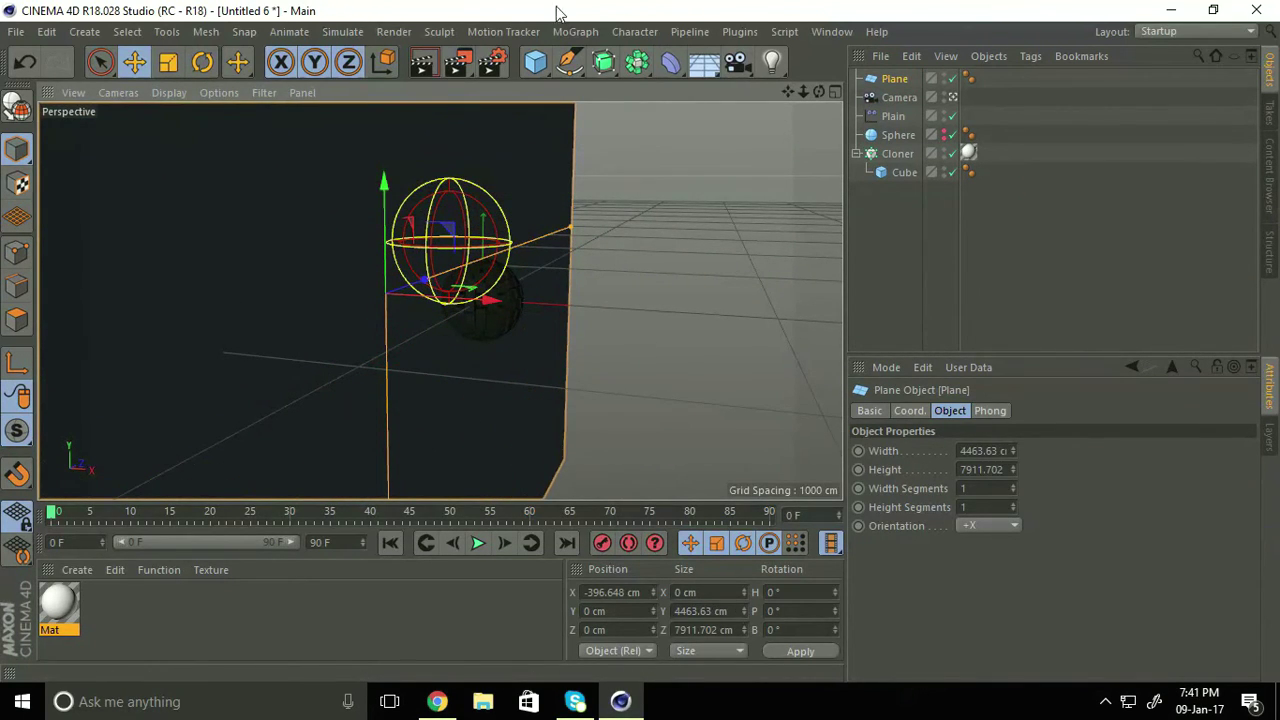
left_click_drag(572, 225, 622, 227)
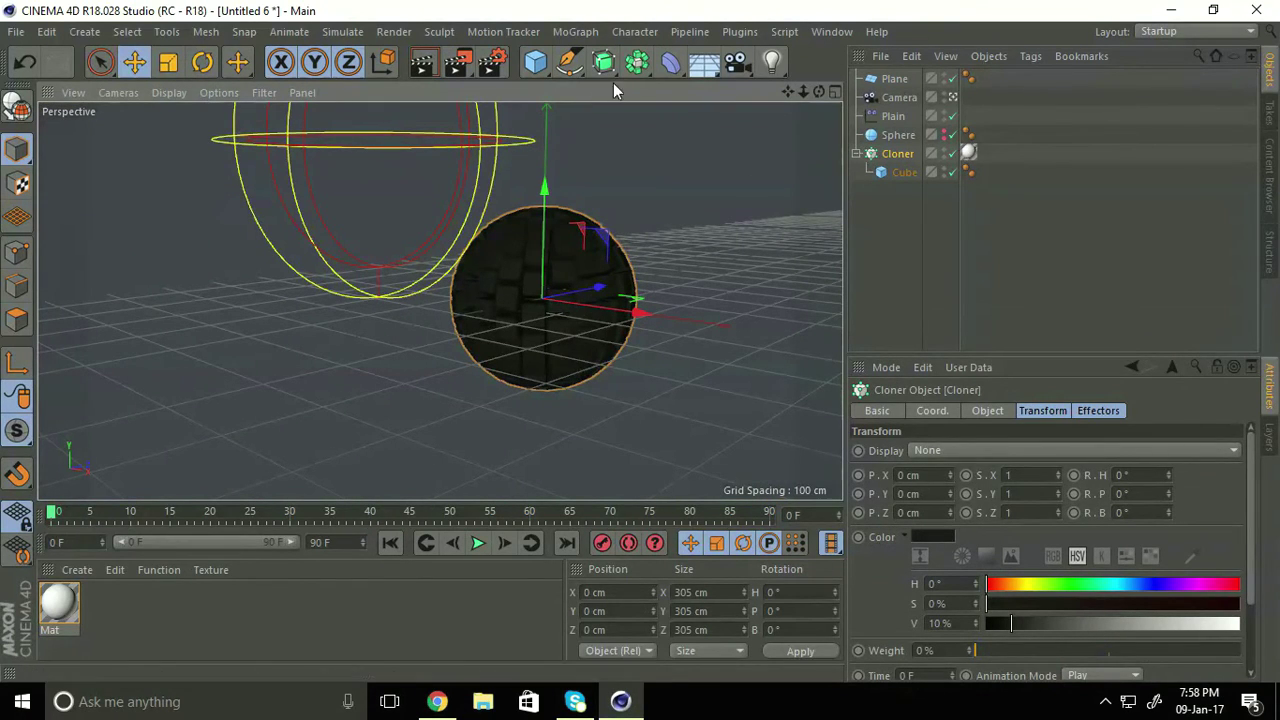
Add a spot light, turn it about 80° in heading, and place it beside the sphere at -171 cm X.
left_click(774, 64)
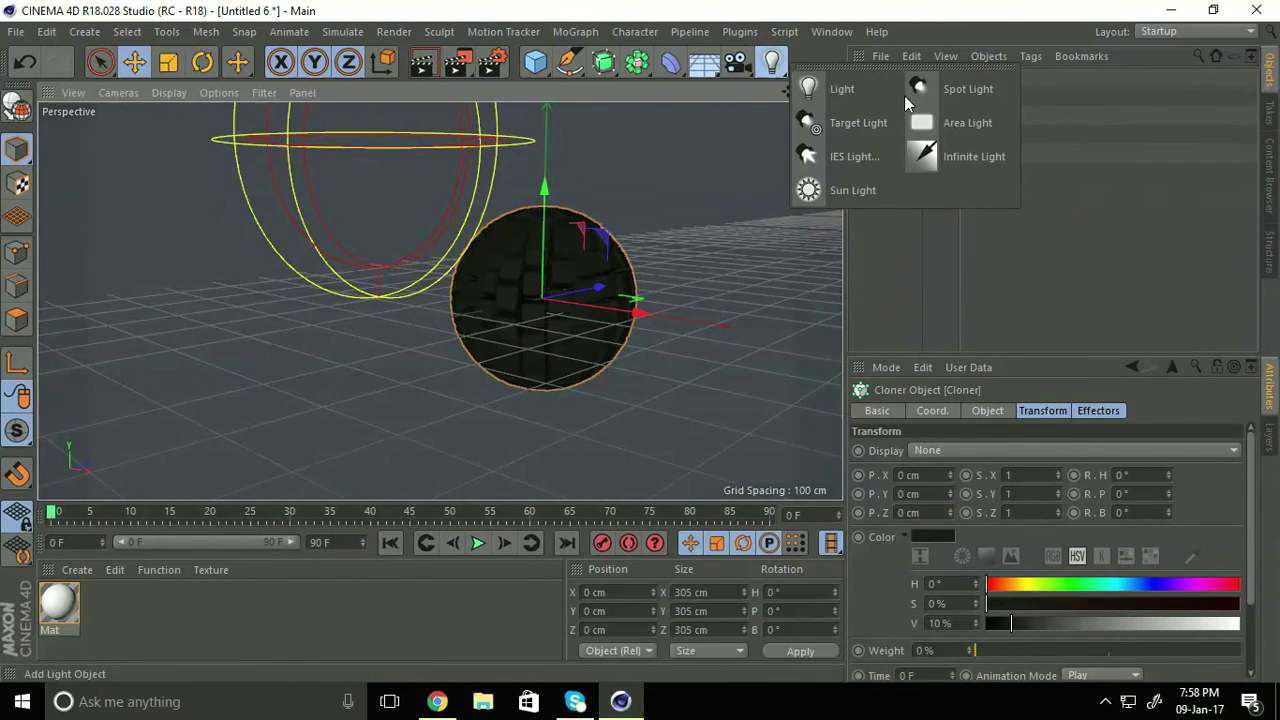
left_click(968, 89)
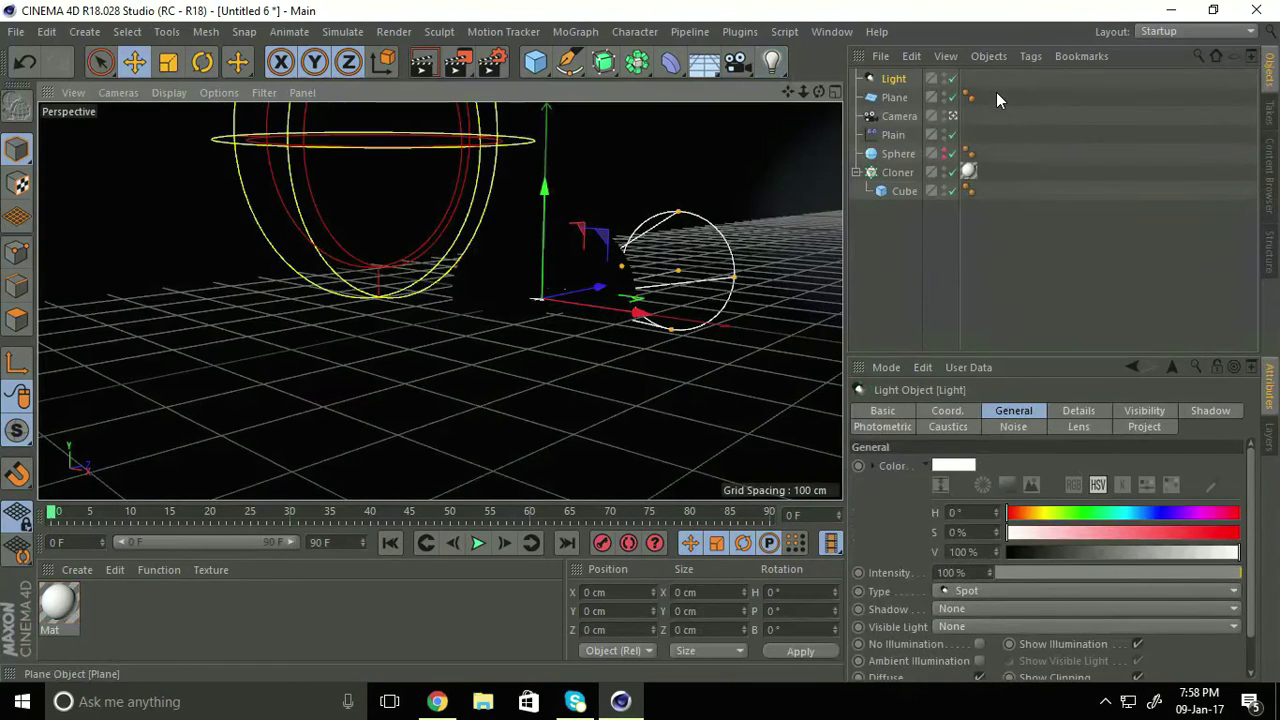
left_click(203, 64)
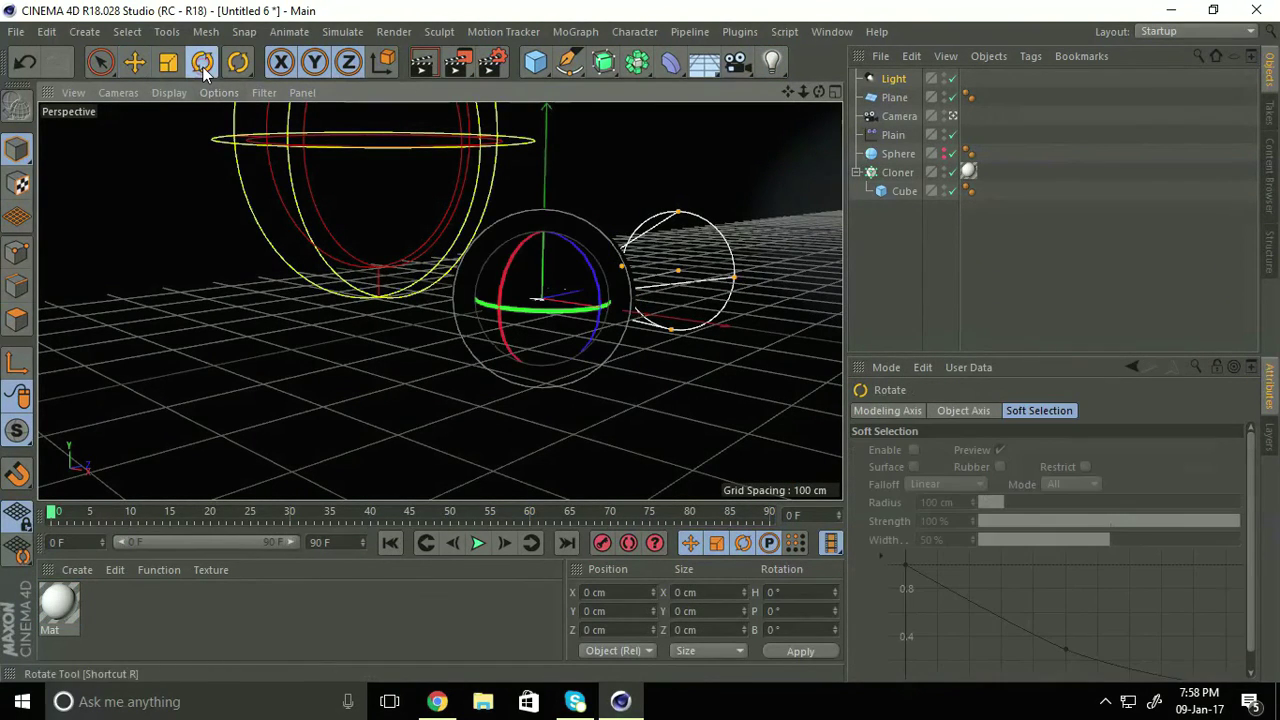
left_click_drag(517, 310, 714, 314)
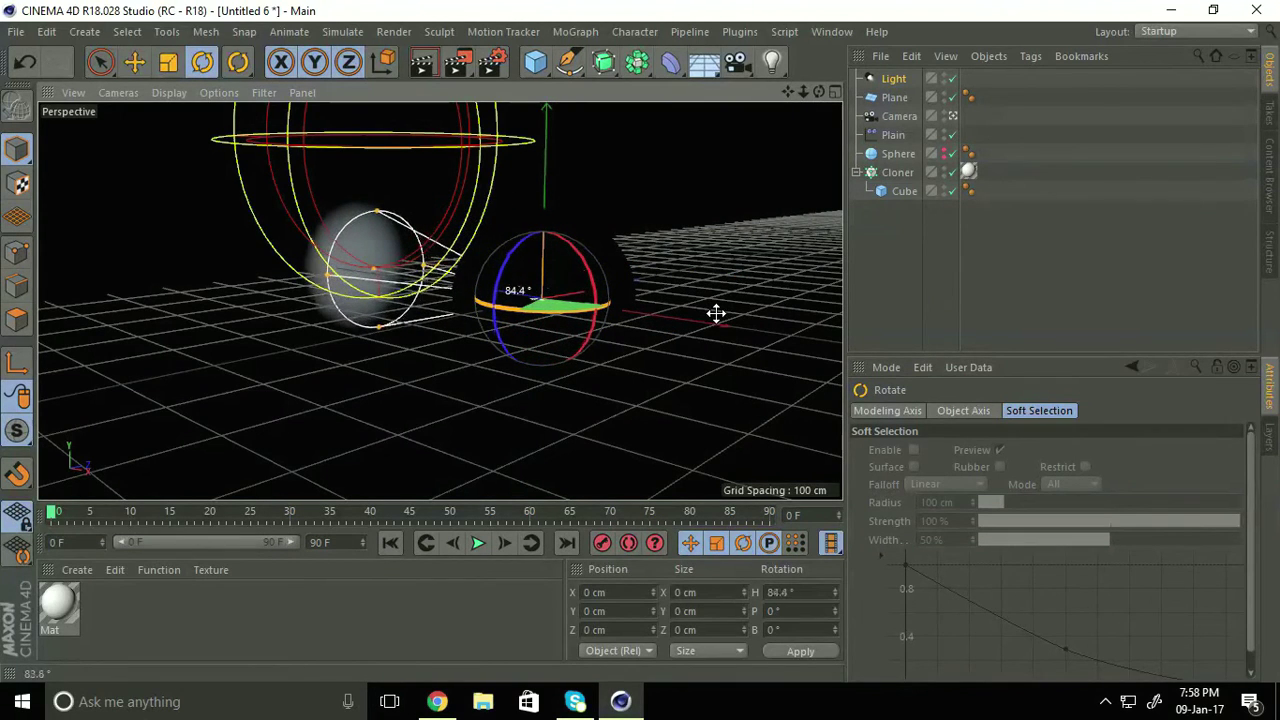
left_click_drag(377, 217, 641, 339)
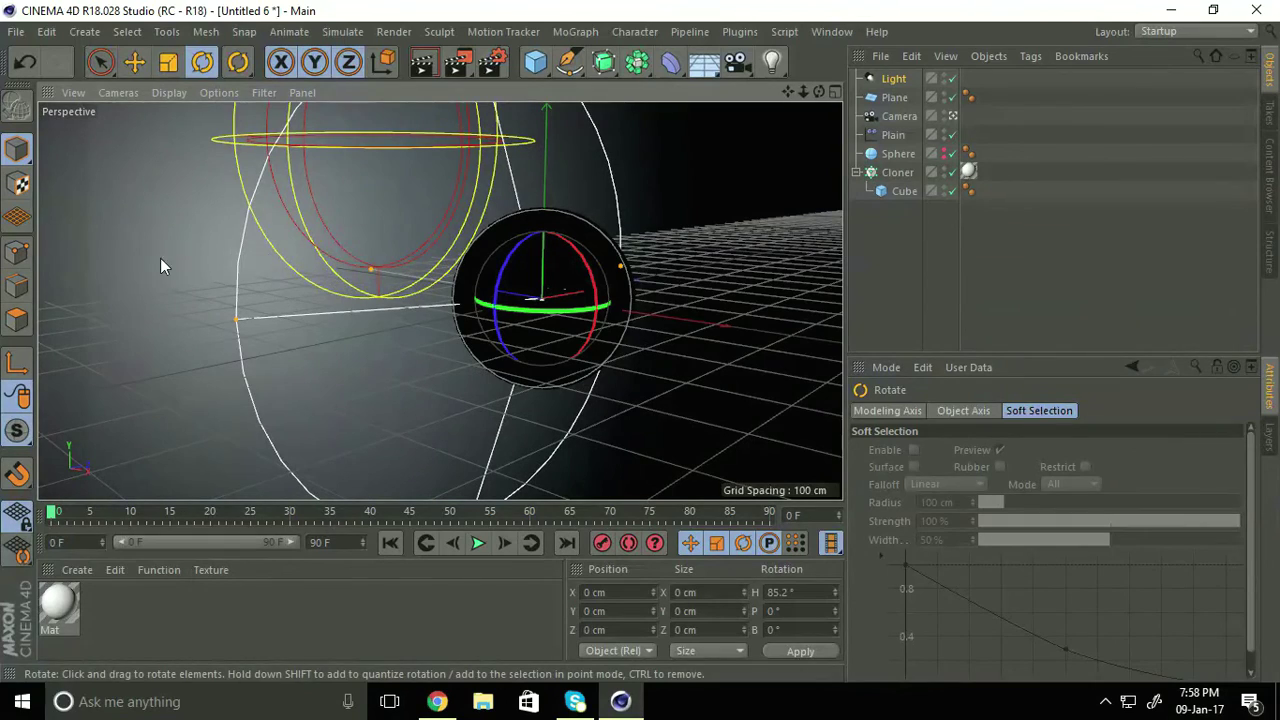
left_click(134, 62)
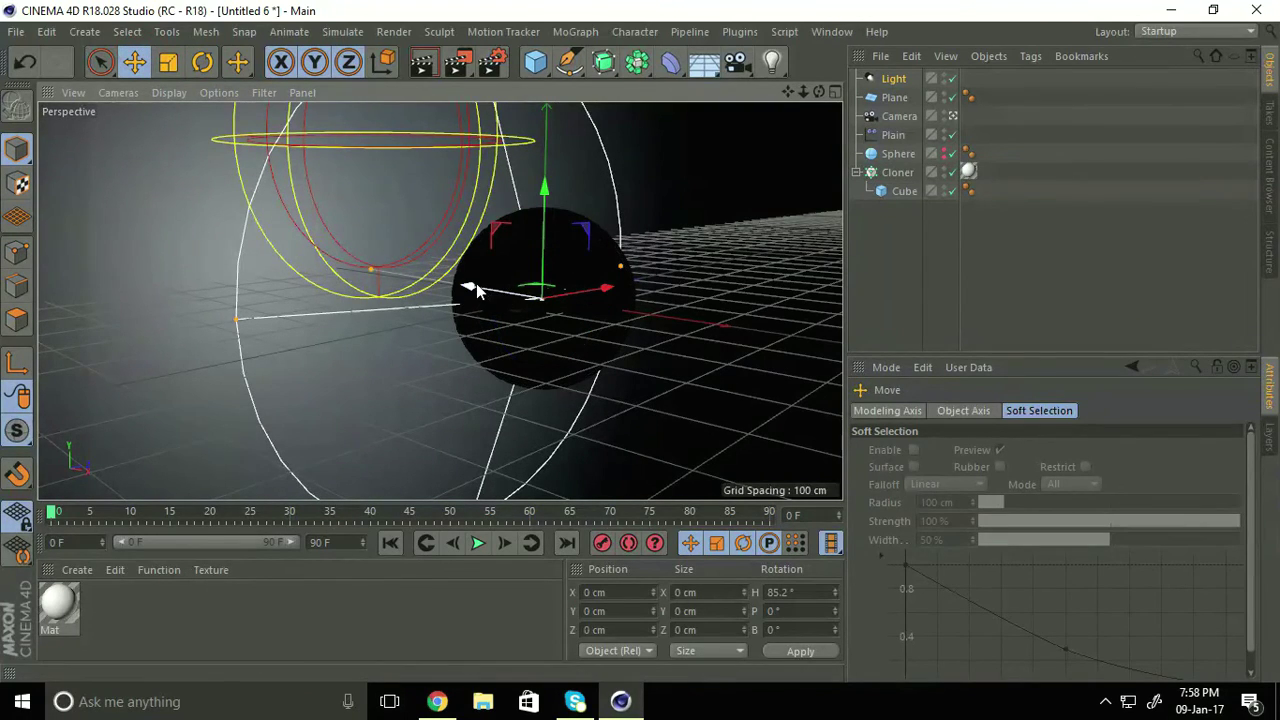
mouse_move(471, 287)
left_mouse_down()
mouse_move(600, 341)
mouse_move(400, 288)
left_mouse_up()
Preview the lit animation, stop back at frame 0, and open the light presets library.
scroll(288, 303, "down", 3)
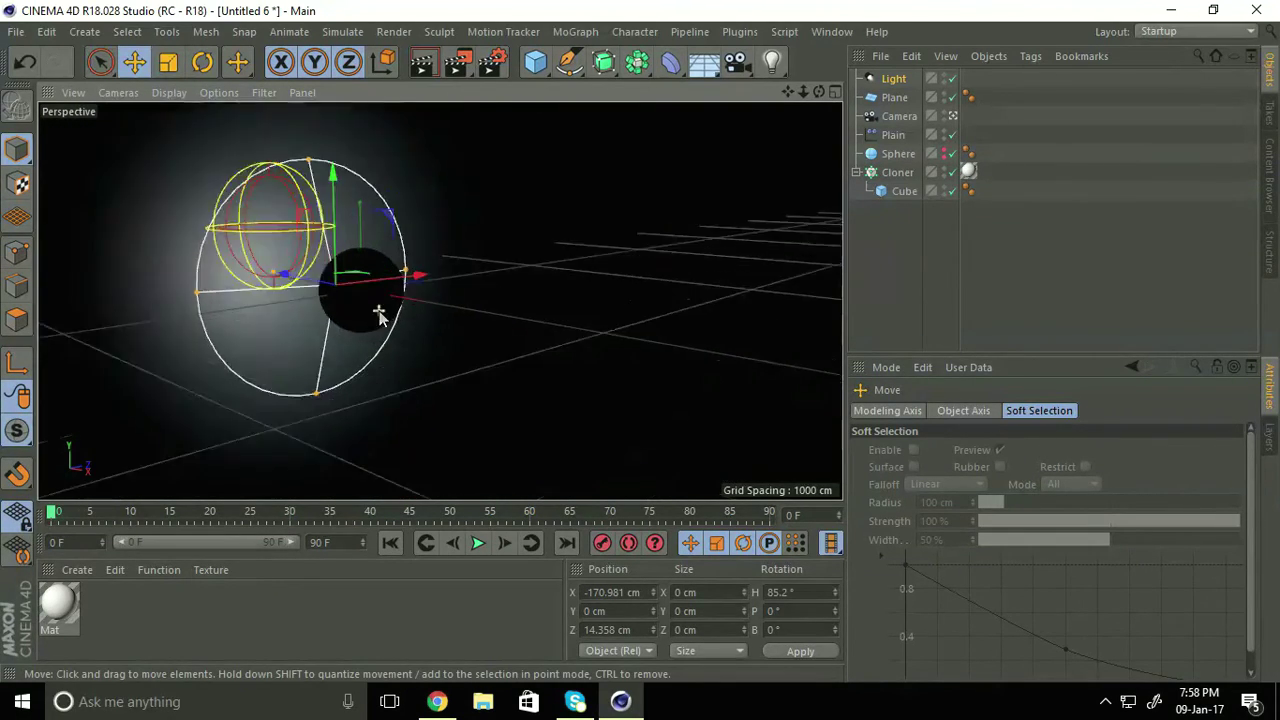
scroll(260, 304, "up", 5)
scroll(382, 308, "down", 2)
scroll(354, 322, "up", 1)
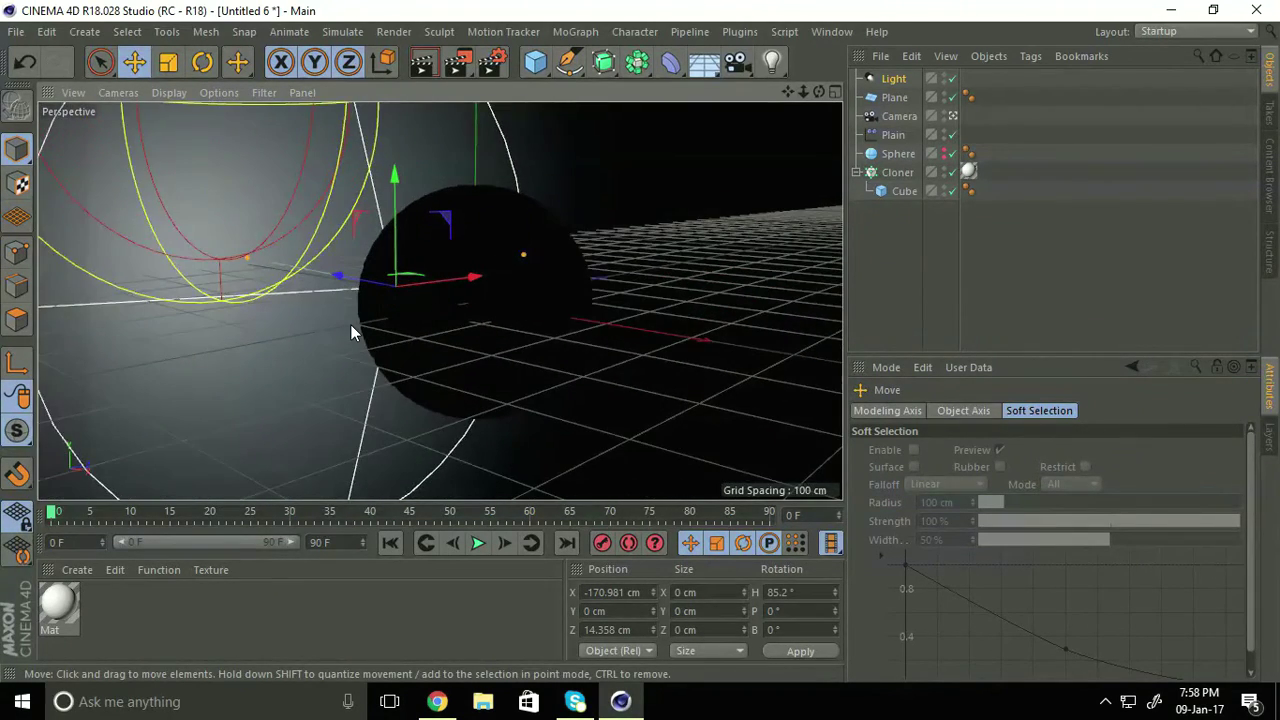
left_click(478, 543)
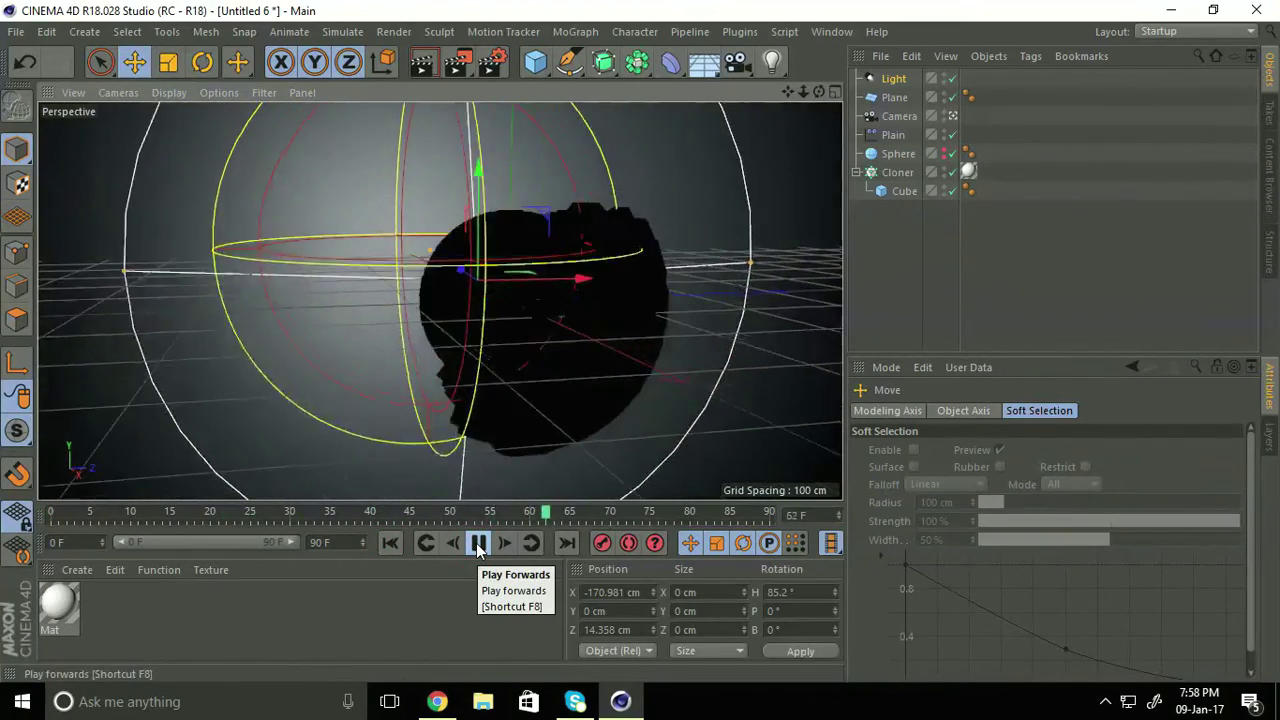
left_click(478, 543)
left_click(391, 543)
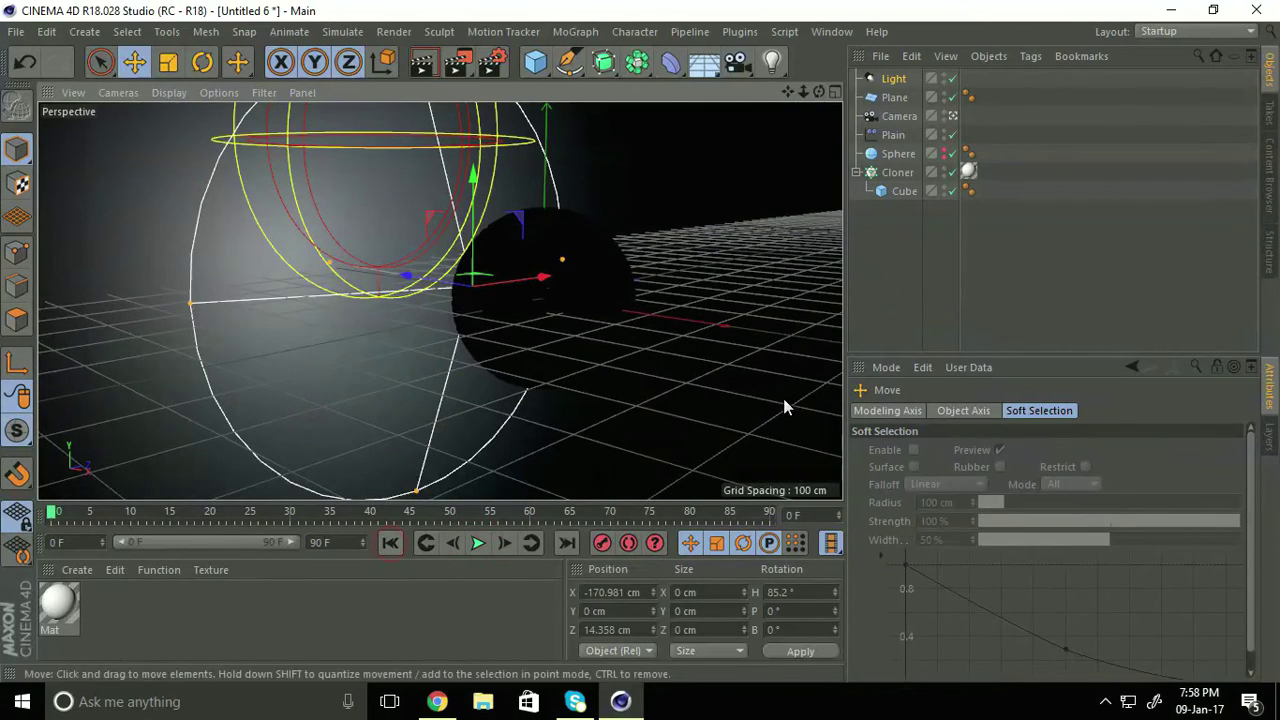
left_click(1268, 168)
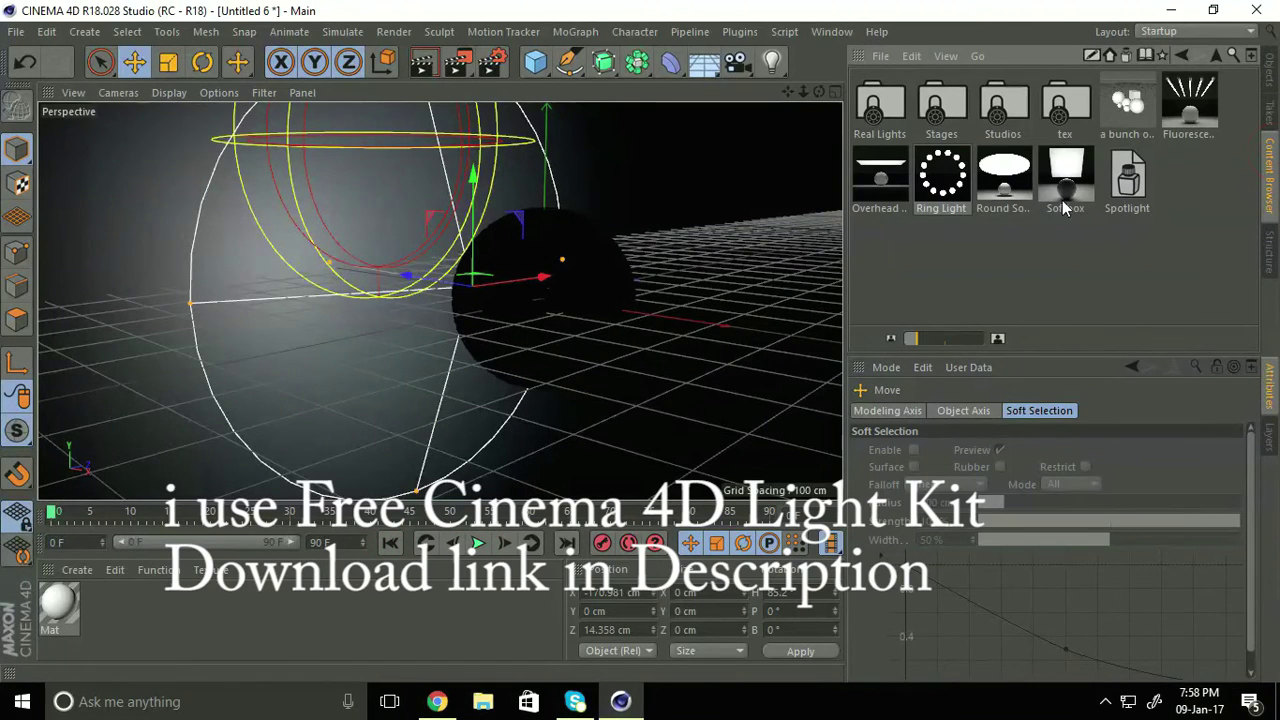
Load the Ring Light preset, then load and remove the Fluorescent Tubes preset.
left_click(943, 185)
double_click(943, 185)
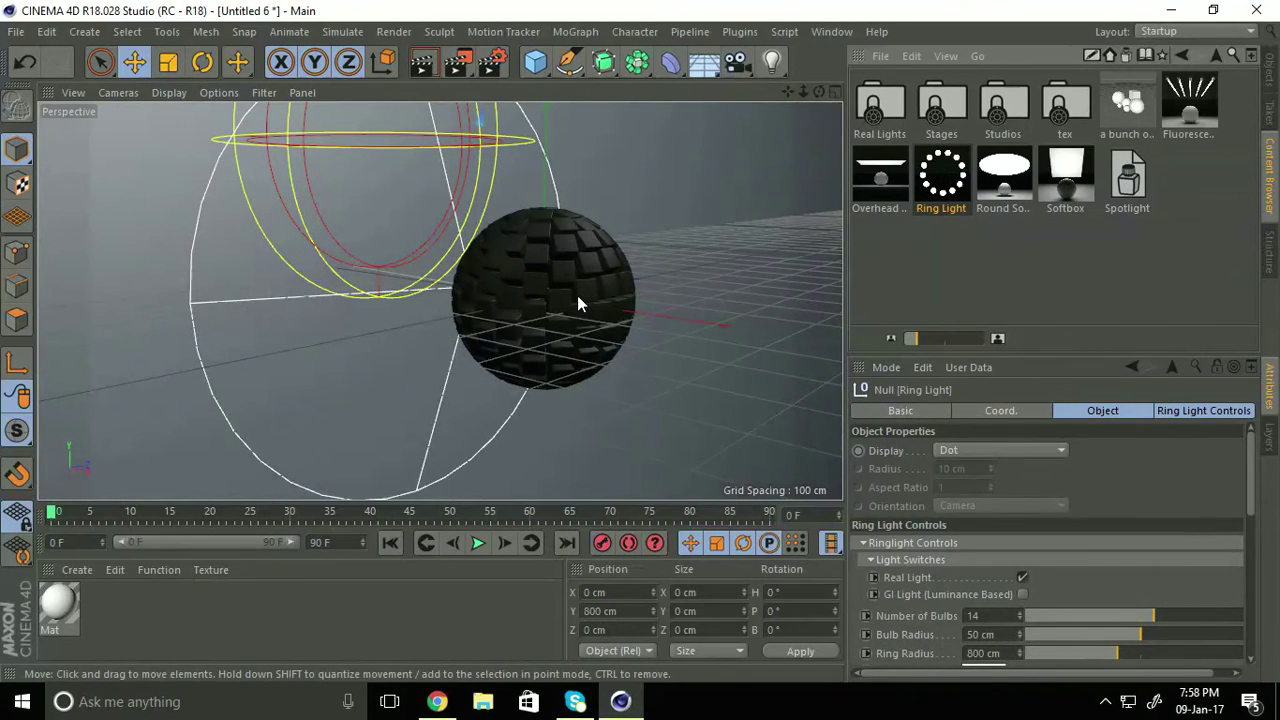
double_click(1188, 102)
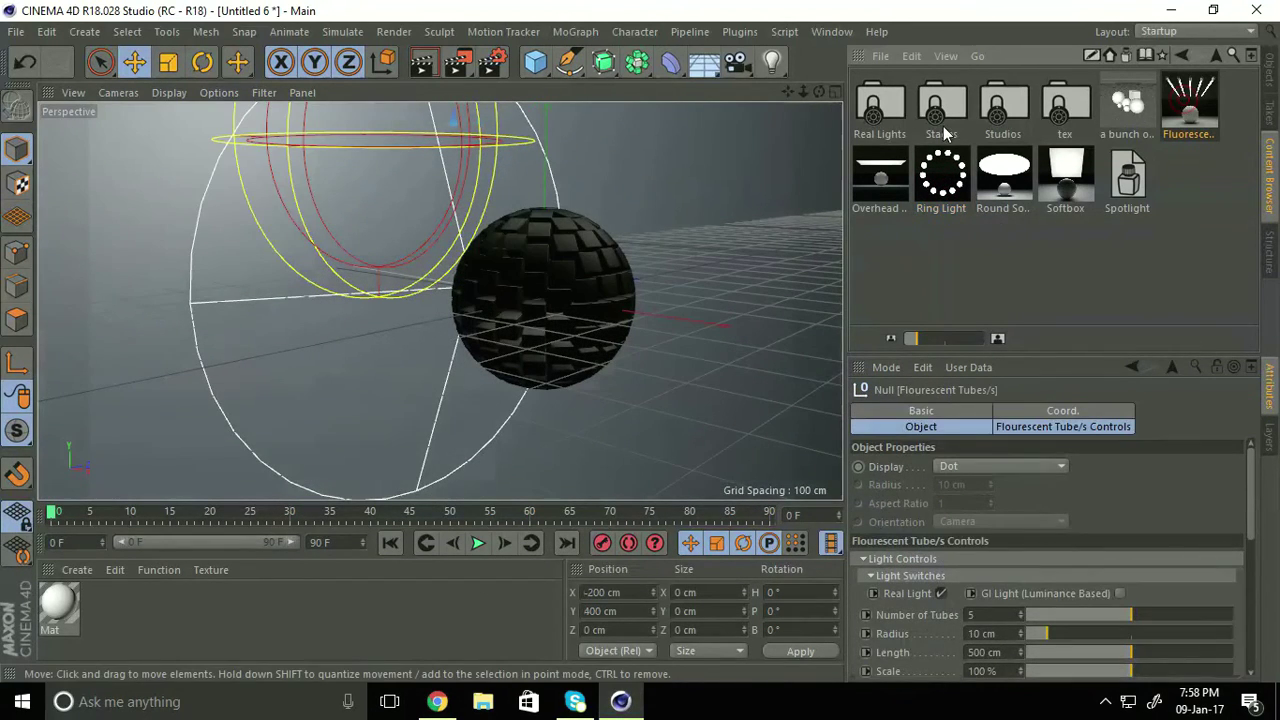
scroll(351, 338, "down", 5)
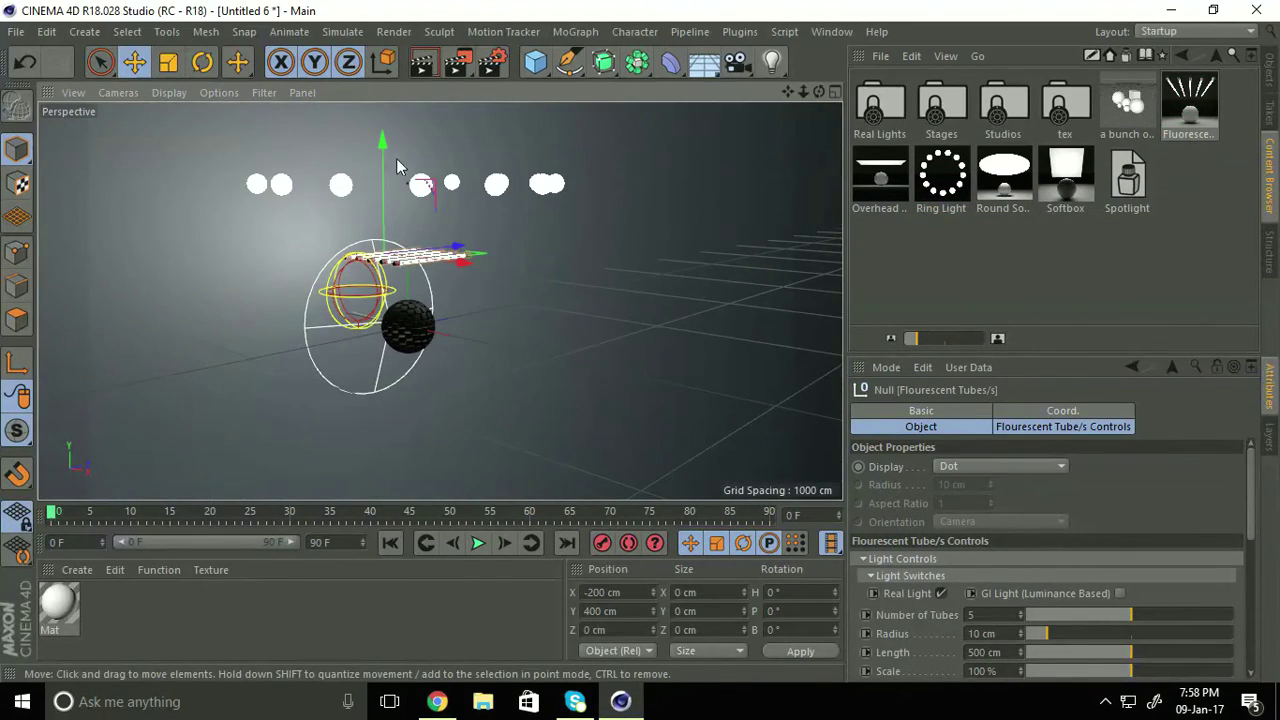
left_click_drag(383, 142, 641, 349)
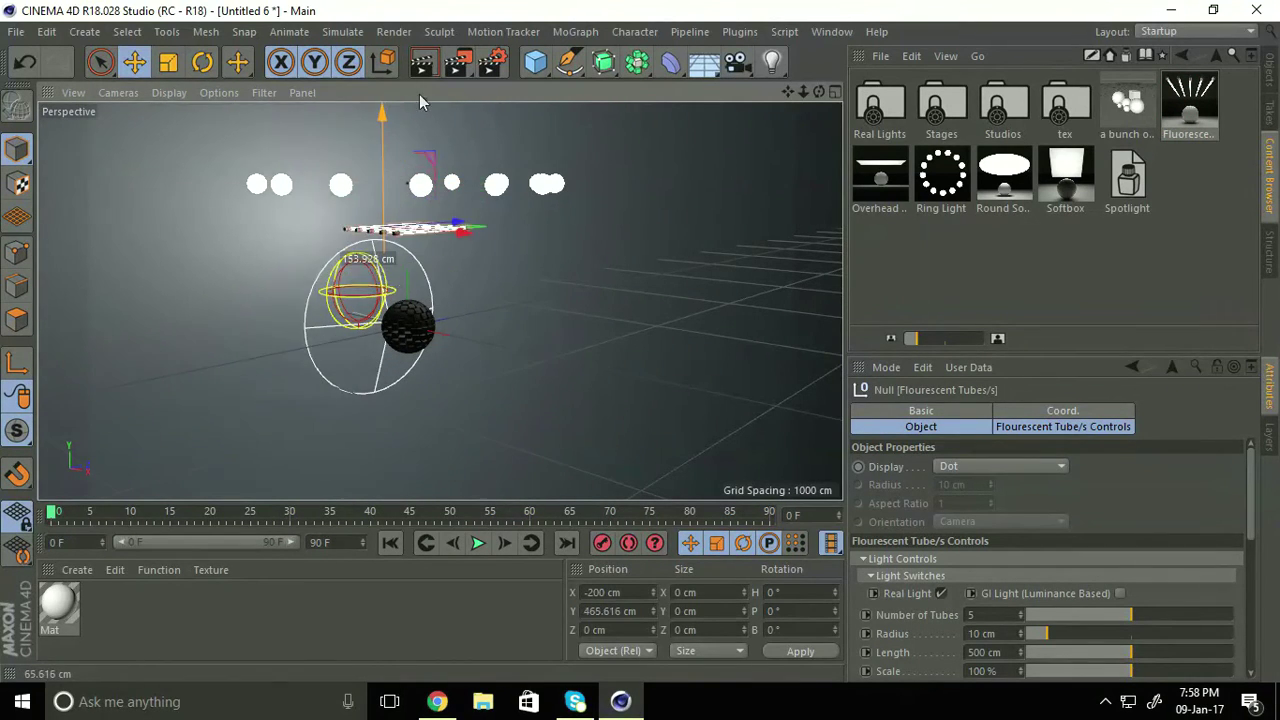
key("Delete")
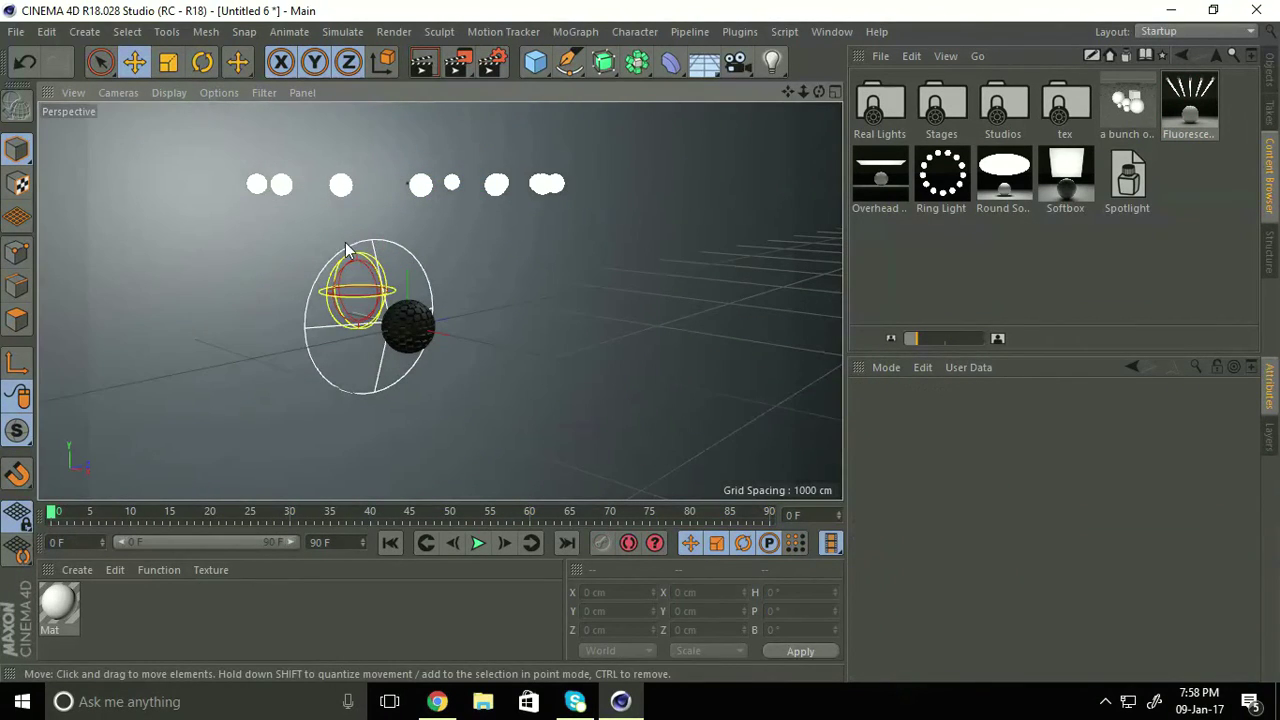
key("ctrl+shift+z")
key("ctrl+shift+z")
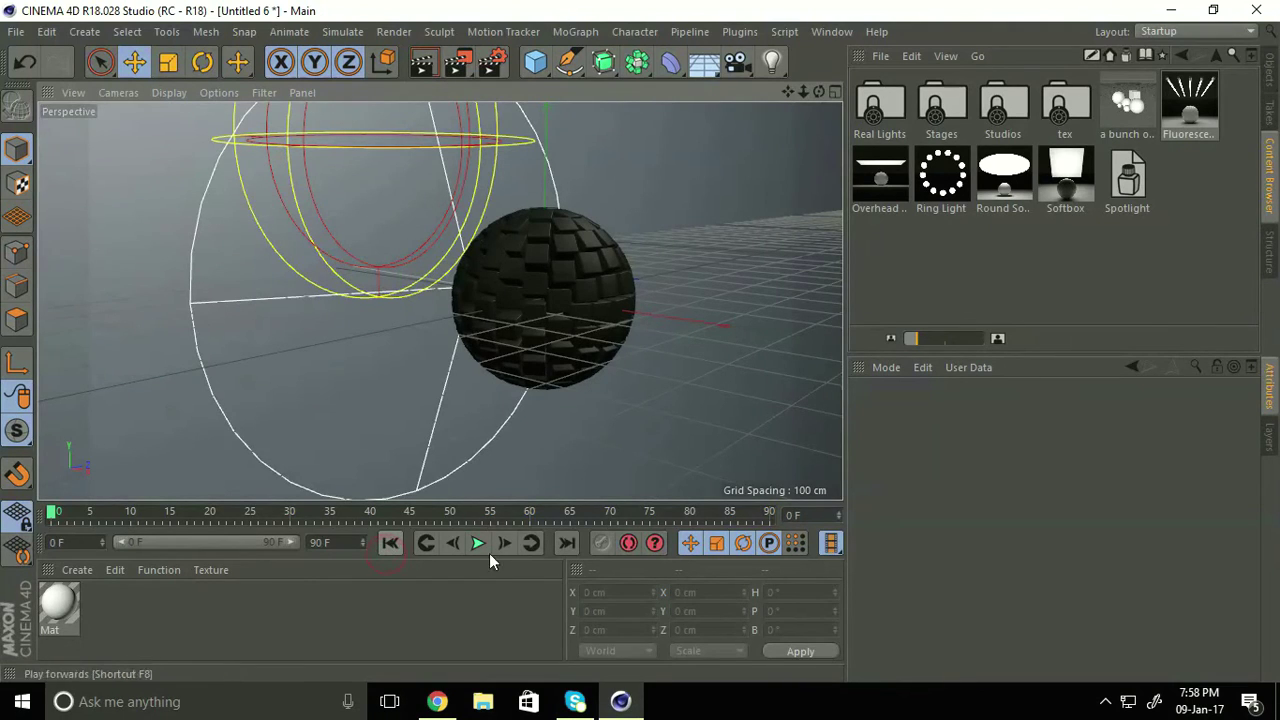
Play the animation and stop at frame 58, where the cubes turn green.
left_click(477, 543)
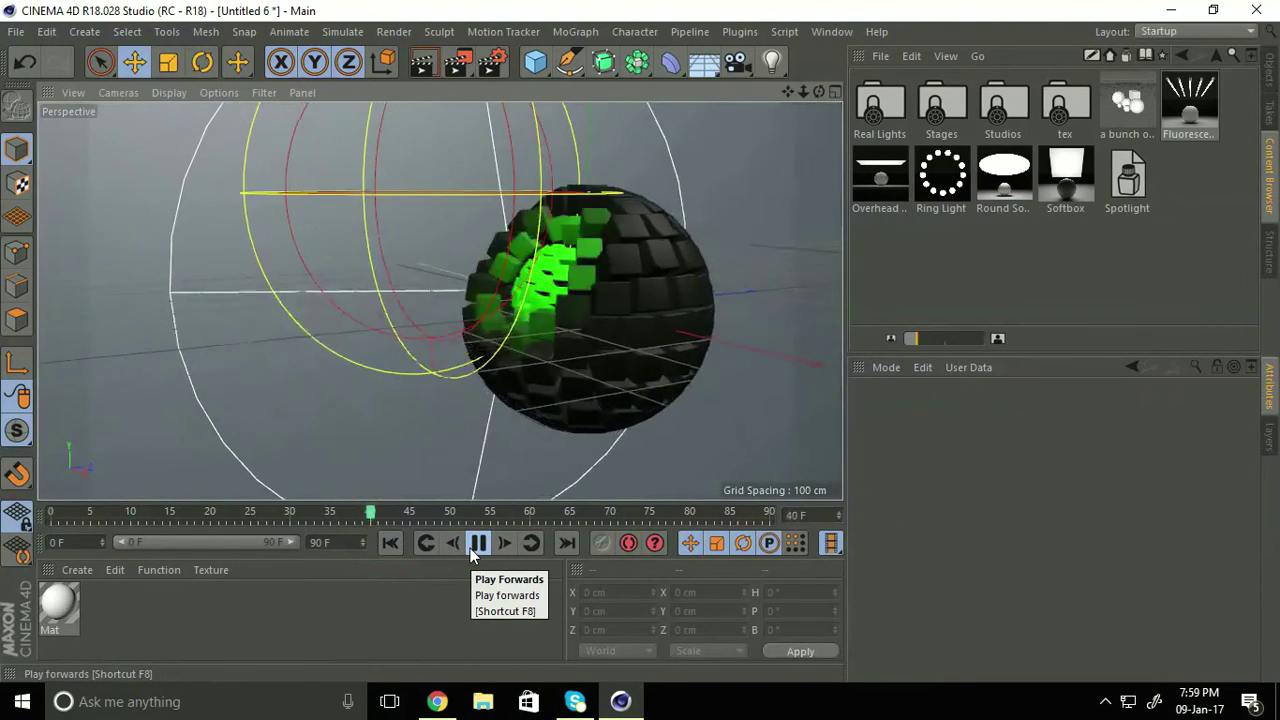
left_click(477, 543)
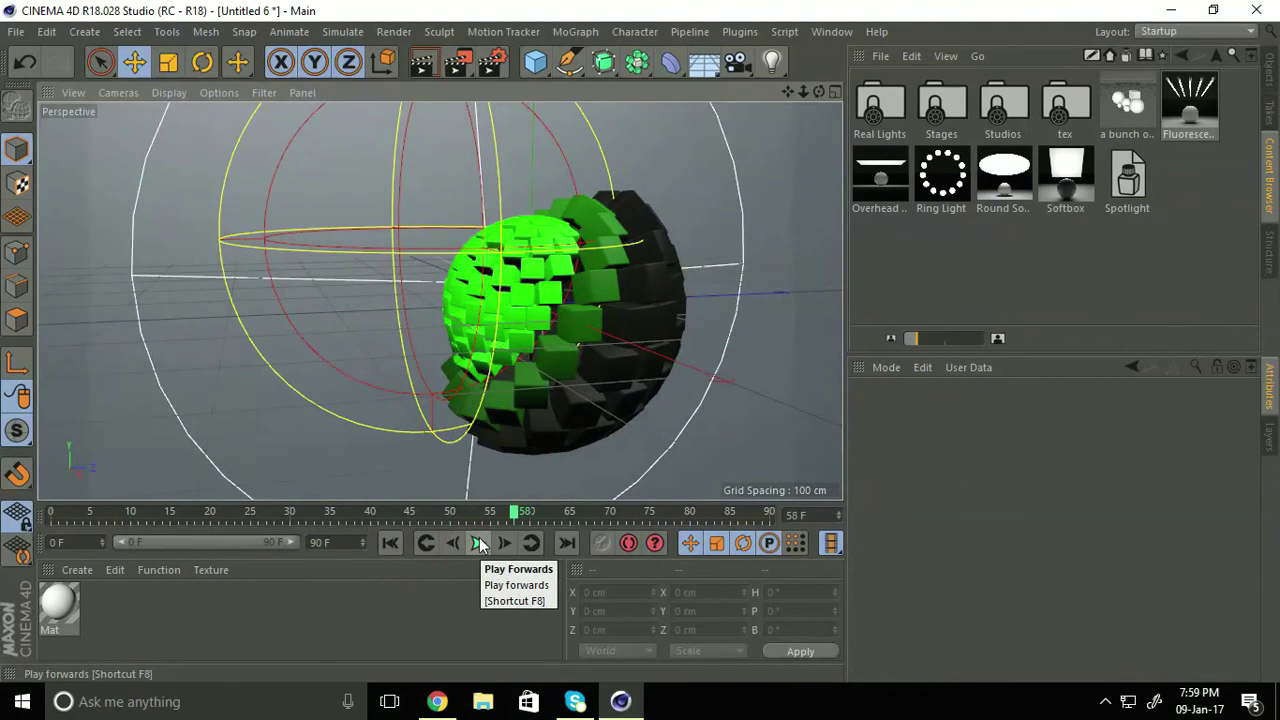
left_click(497, 70)
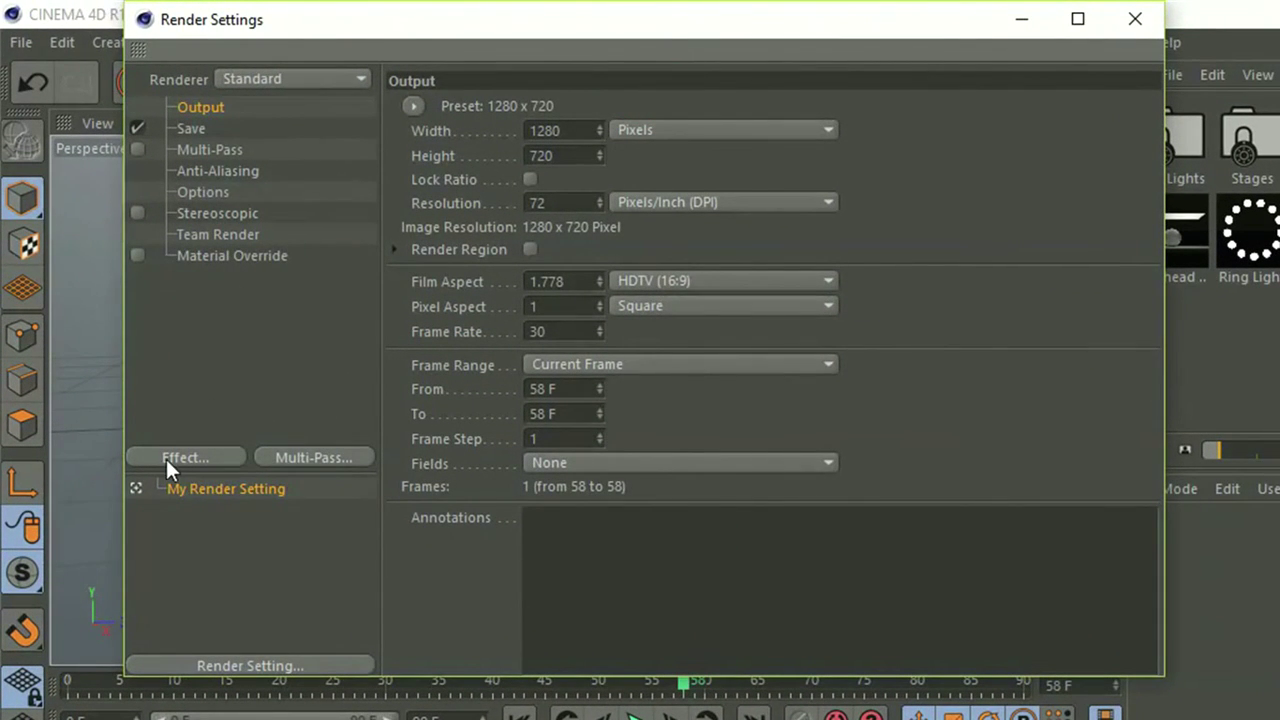
Add Global Illumination and Ambient Occlusion effects to the render settings.
left_click(202, 457)
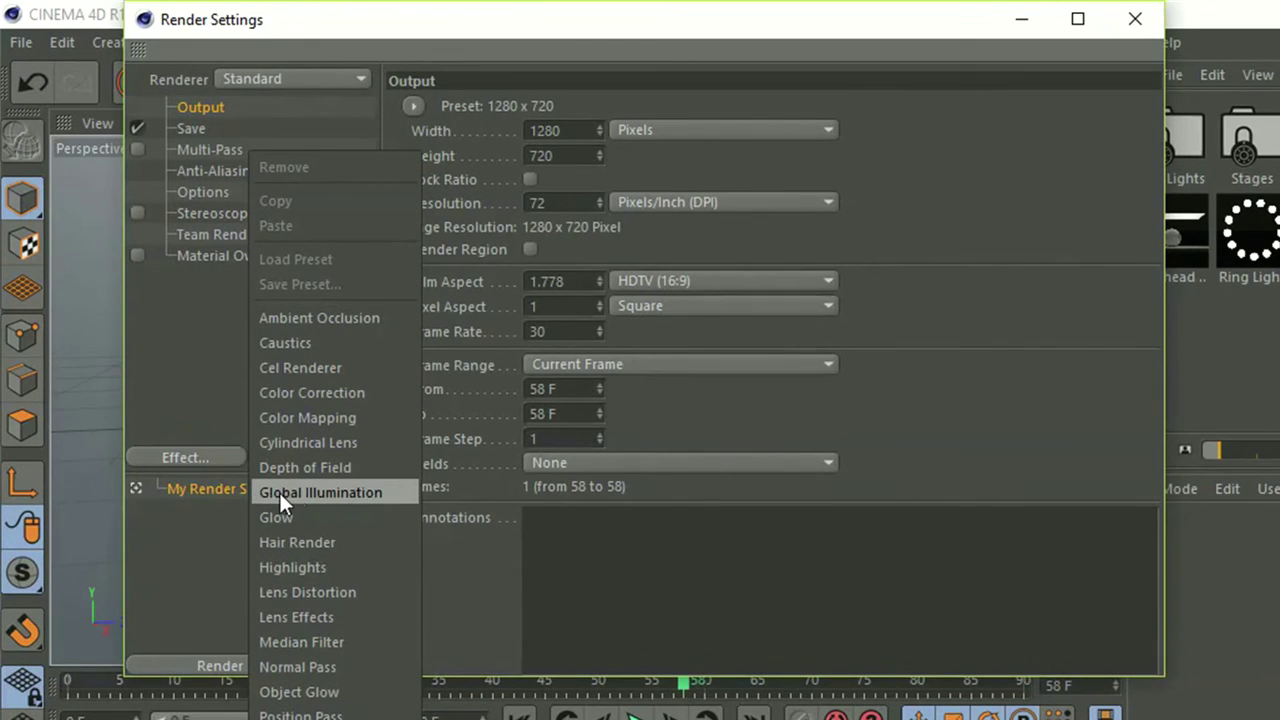
left_click(388, 496)
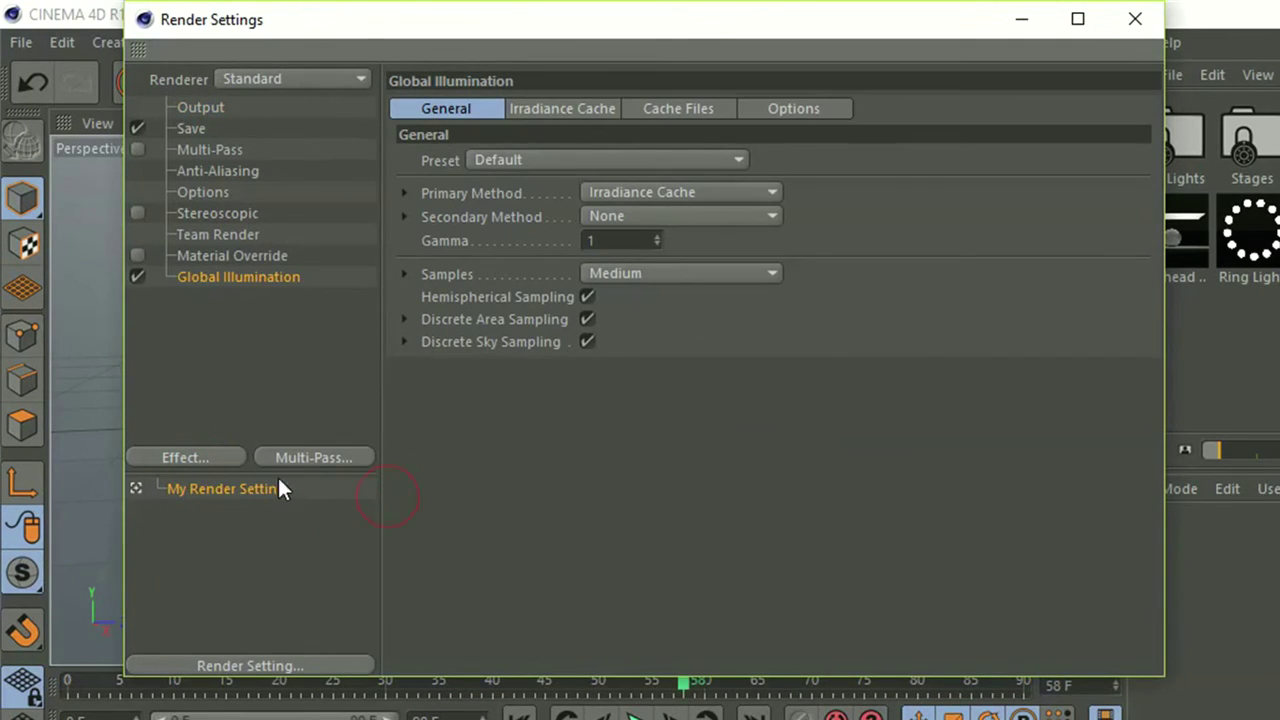
left_click(220, 460)
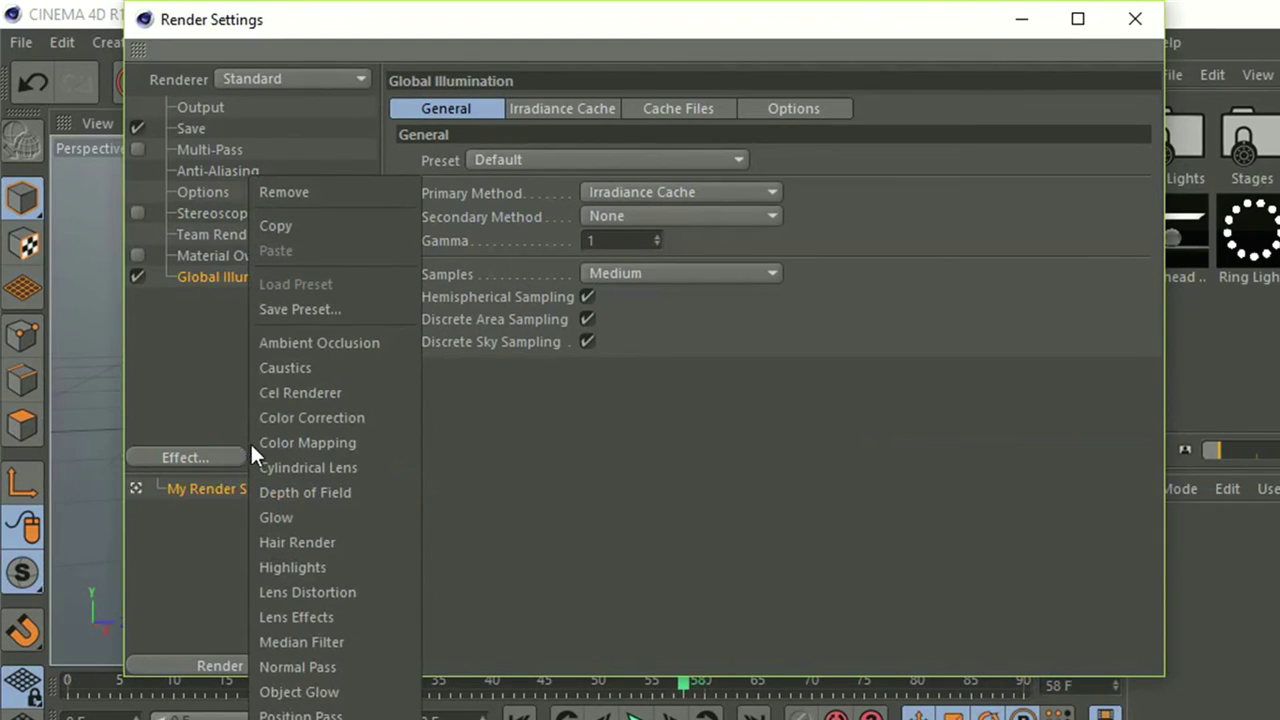
left_click(335, 348)
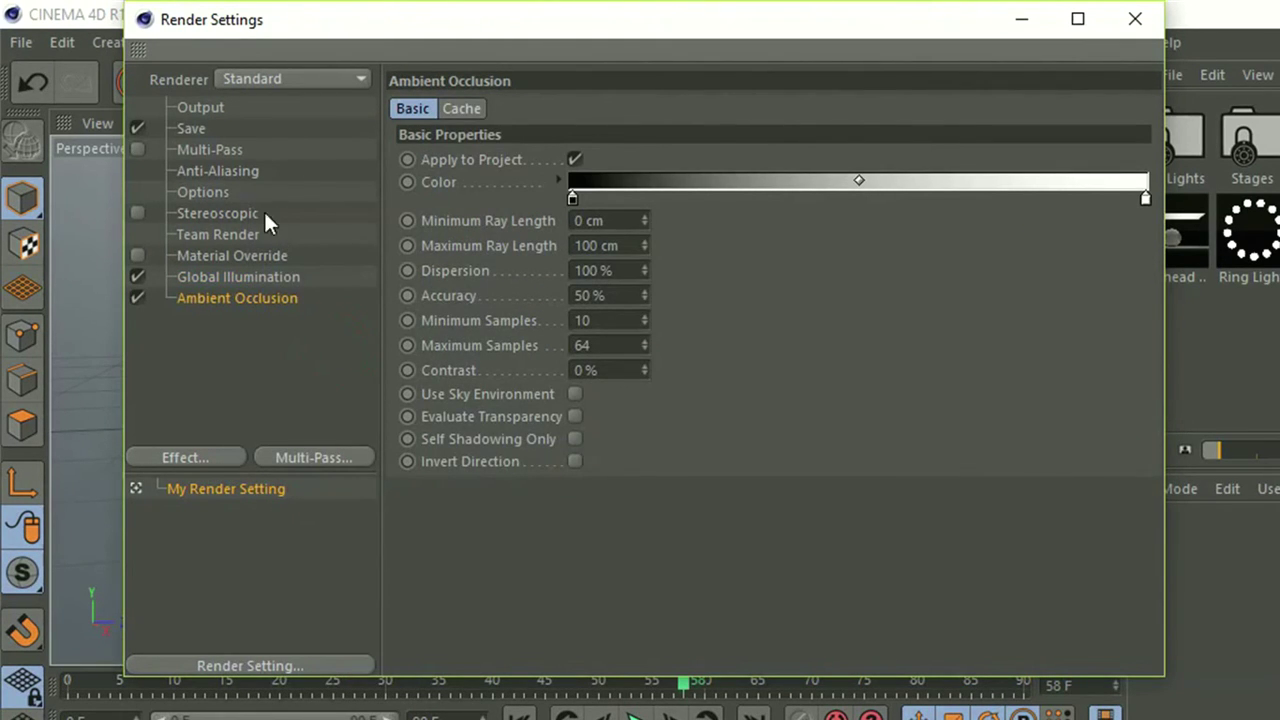
Set anti-aliasing to Best with a 4x4 minimum level.
left_click(240, 172)
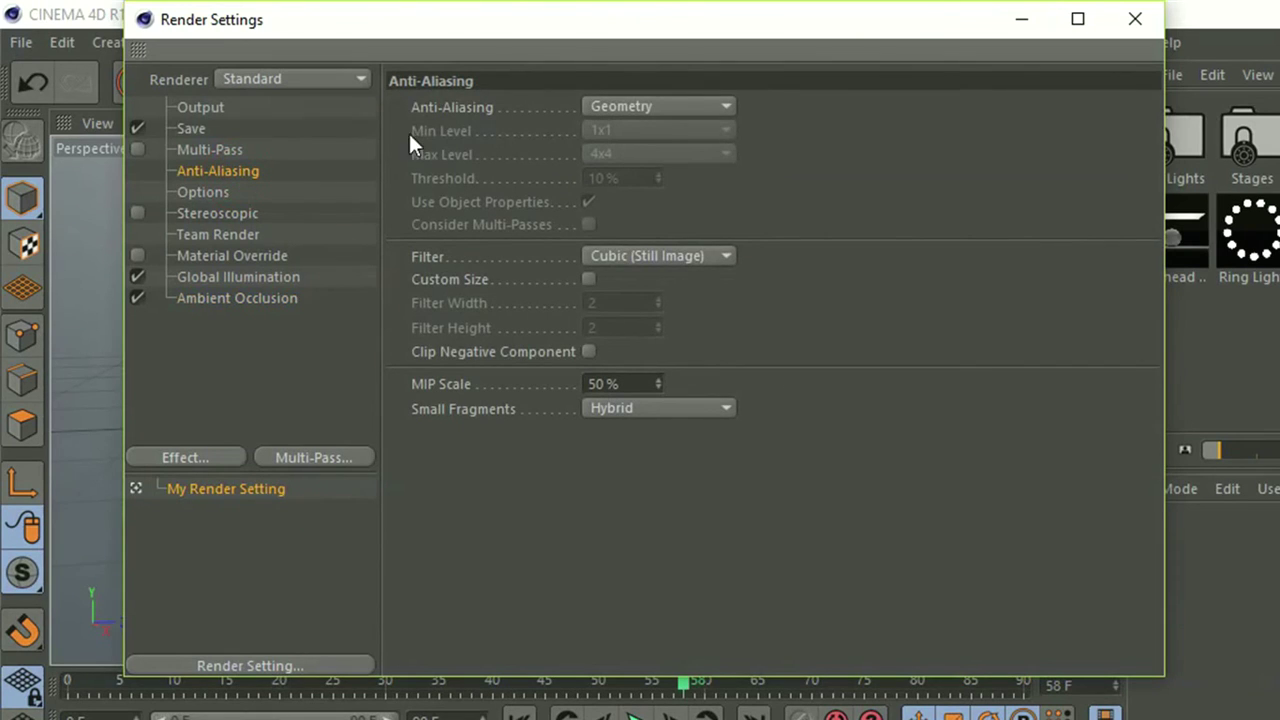
left_click(626, 106)
left_click(615, 178)
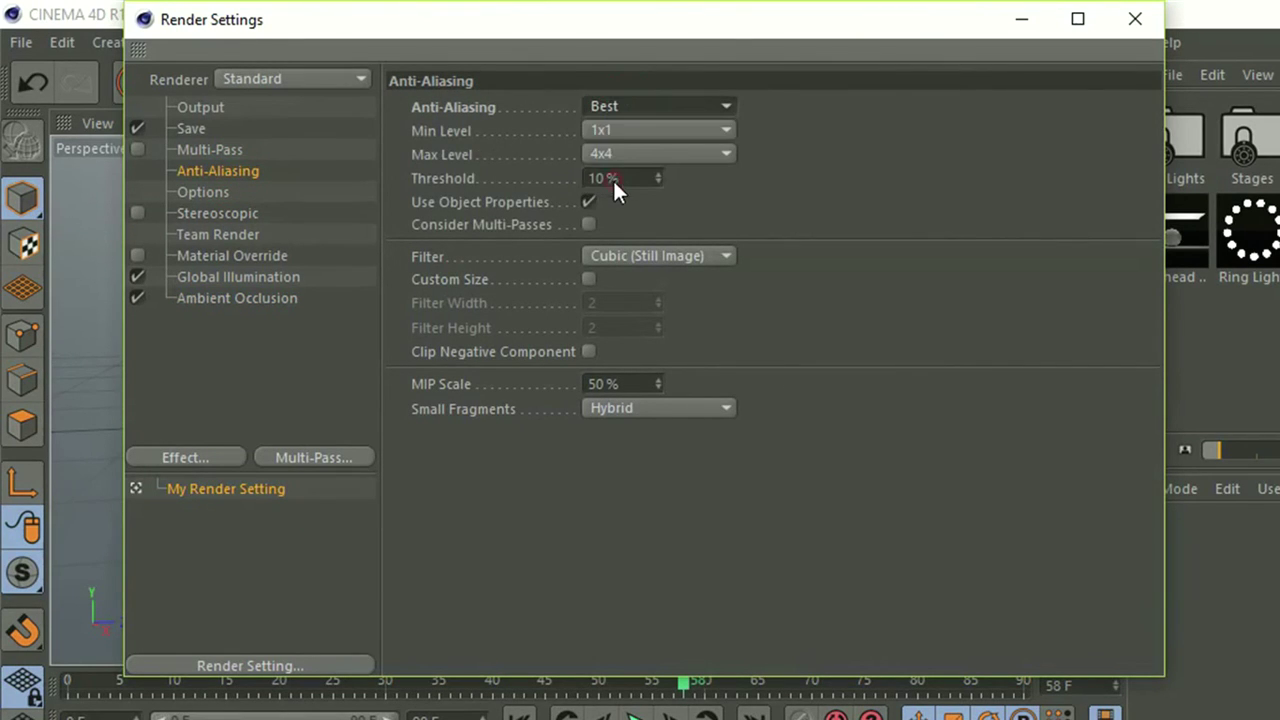
left_click(617, 129)
left_click(606, 199)
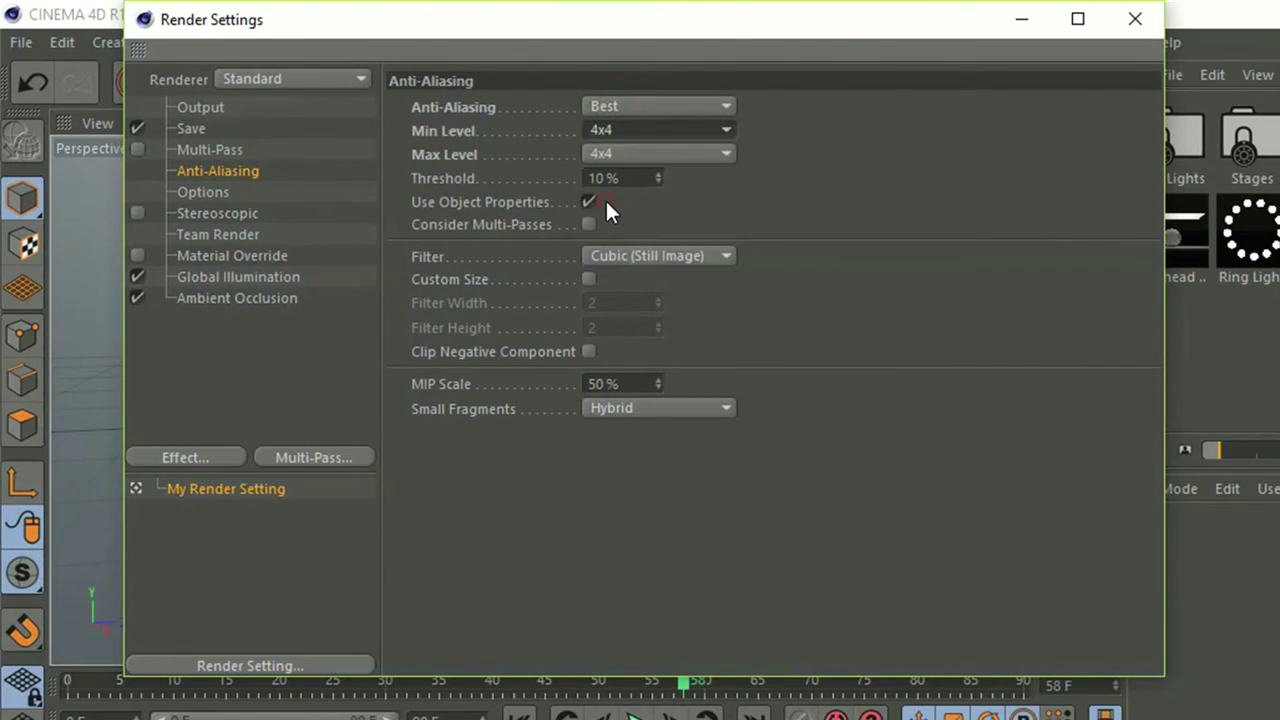
Set the output frame range to All Frames (0–90) and close the render settings.
left_click(205, 107)
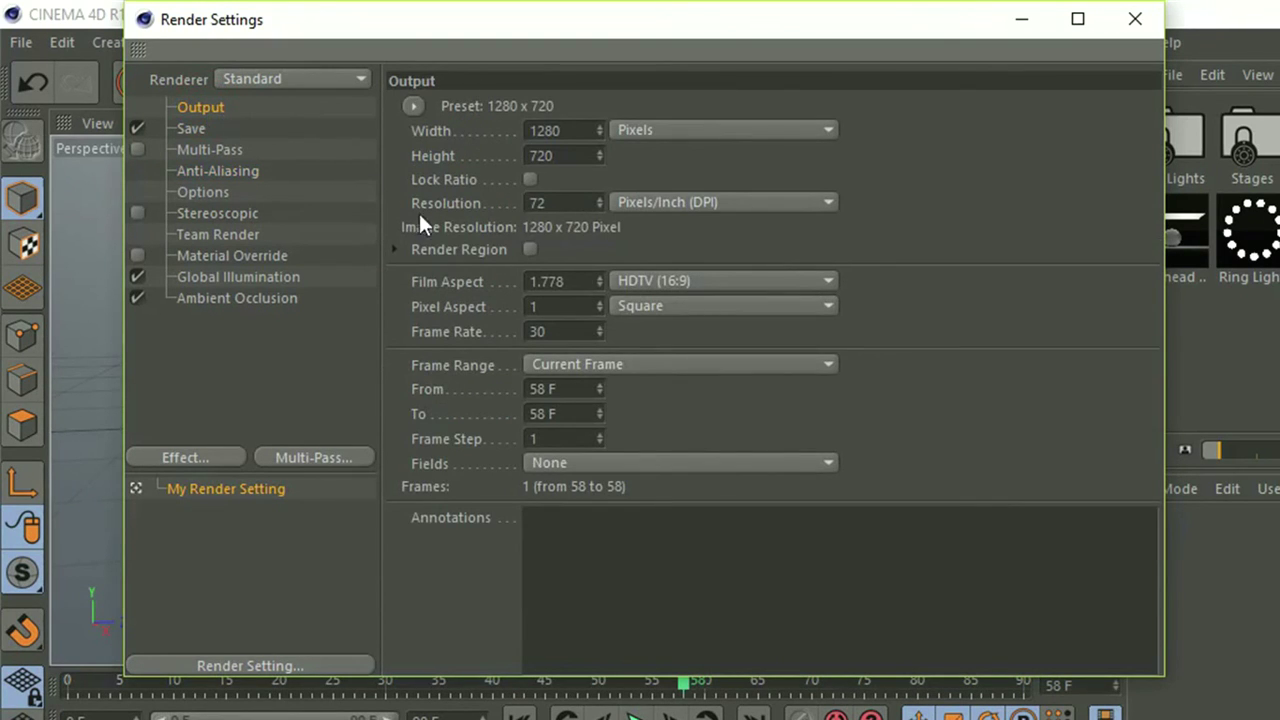
left_click(561, 366)
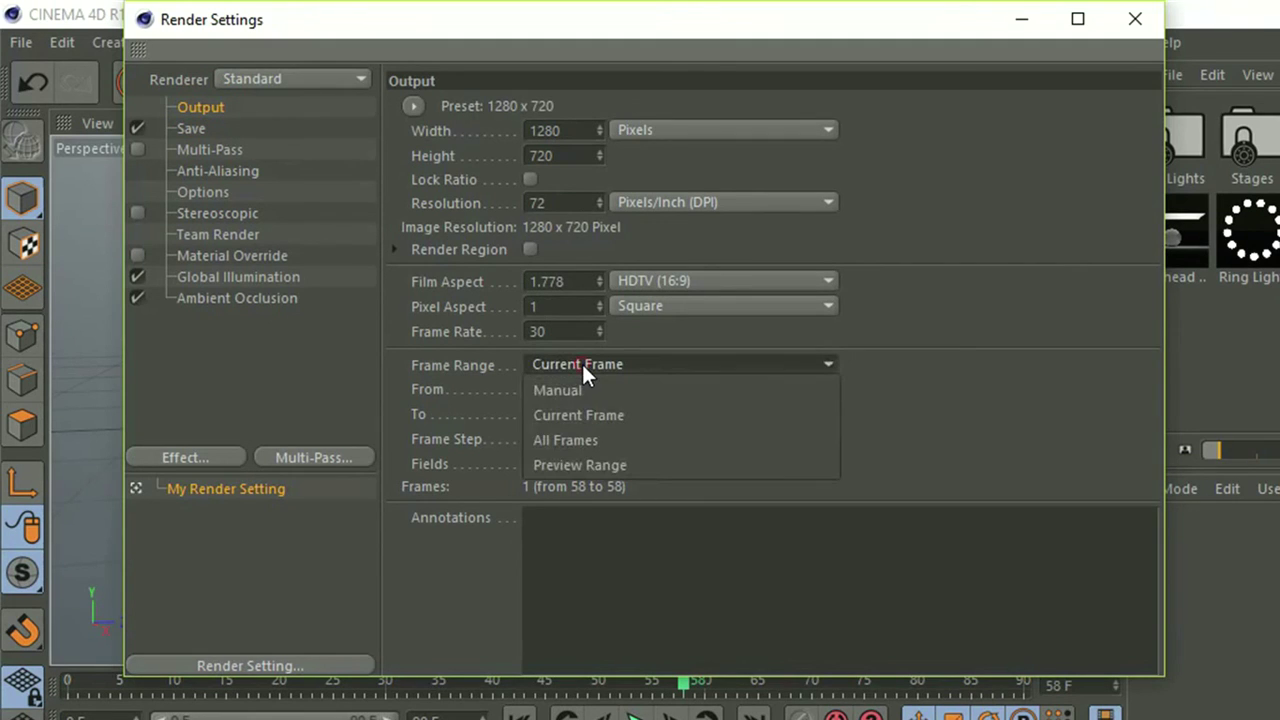
left_click(590, 440)
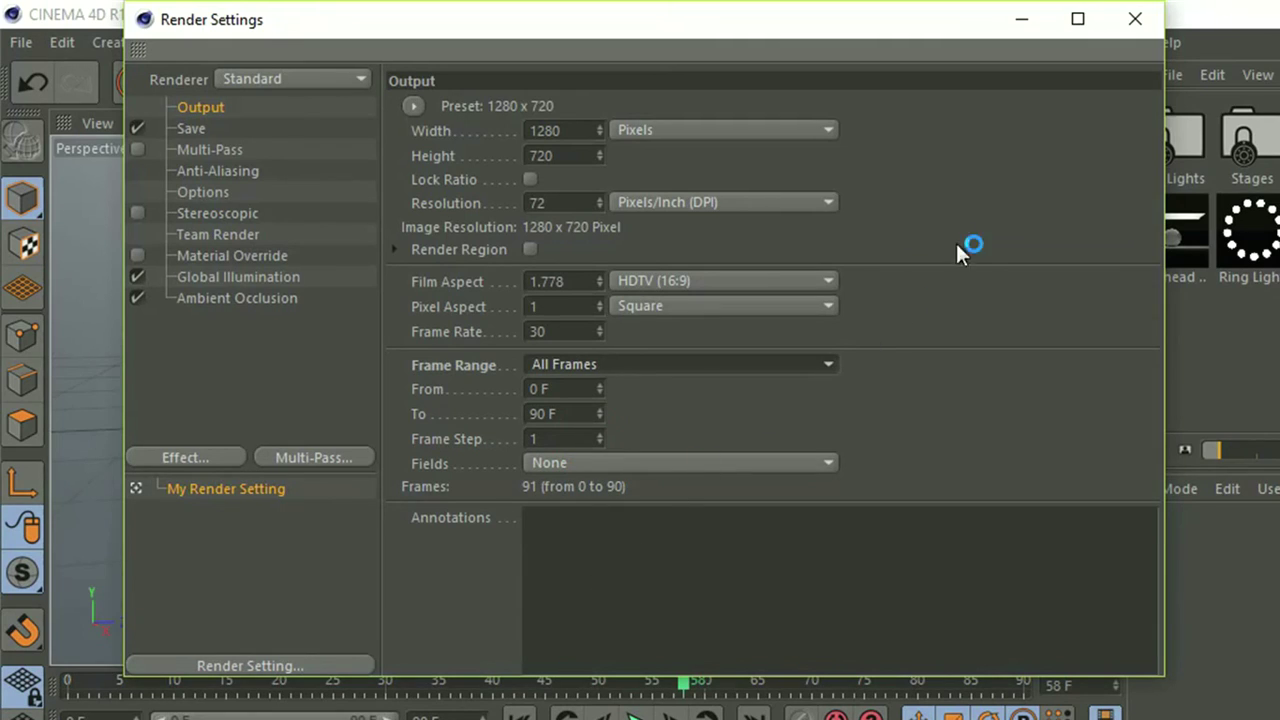
left_click(1138, 20)
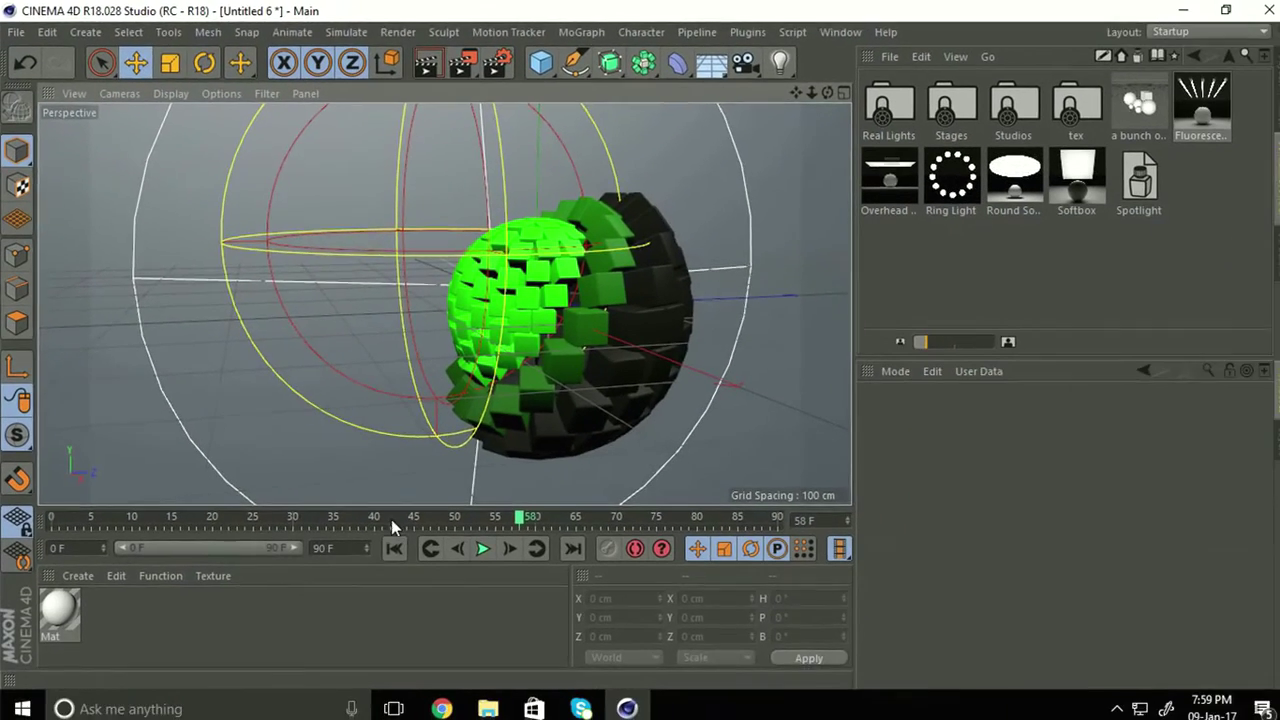
From frame 0, render the animation to the Picture Viewer, continuing without a save file name.
left_click(390, 542)
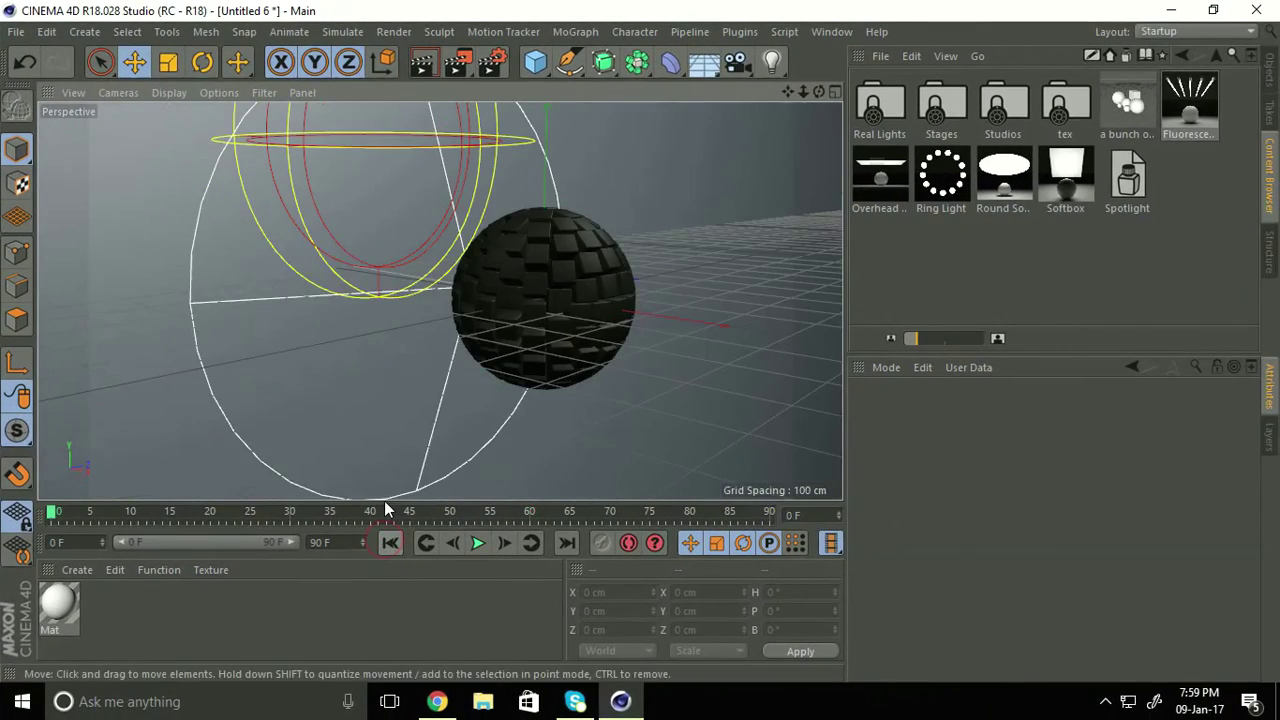
left_click(457, 62)
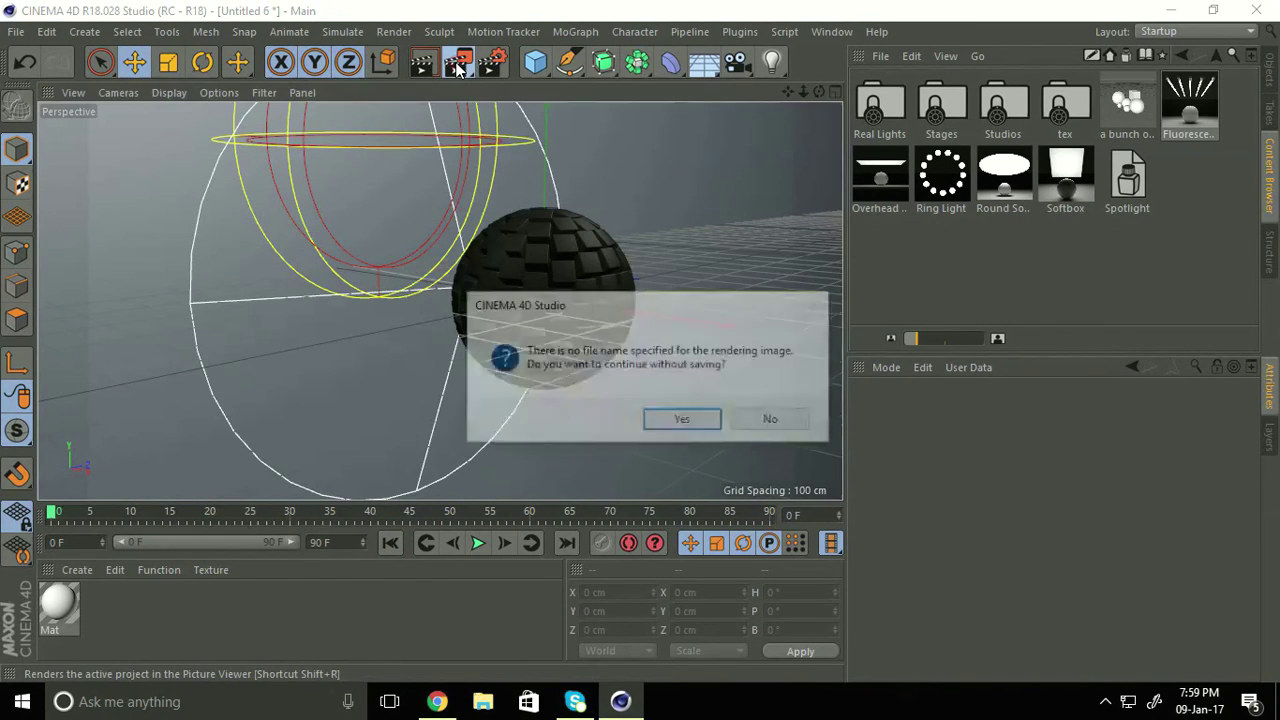
left_click(673, 418)
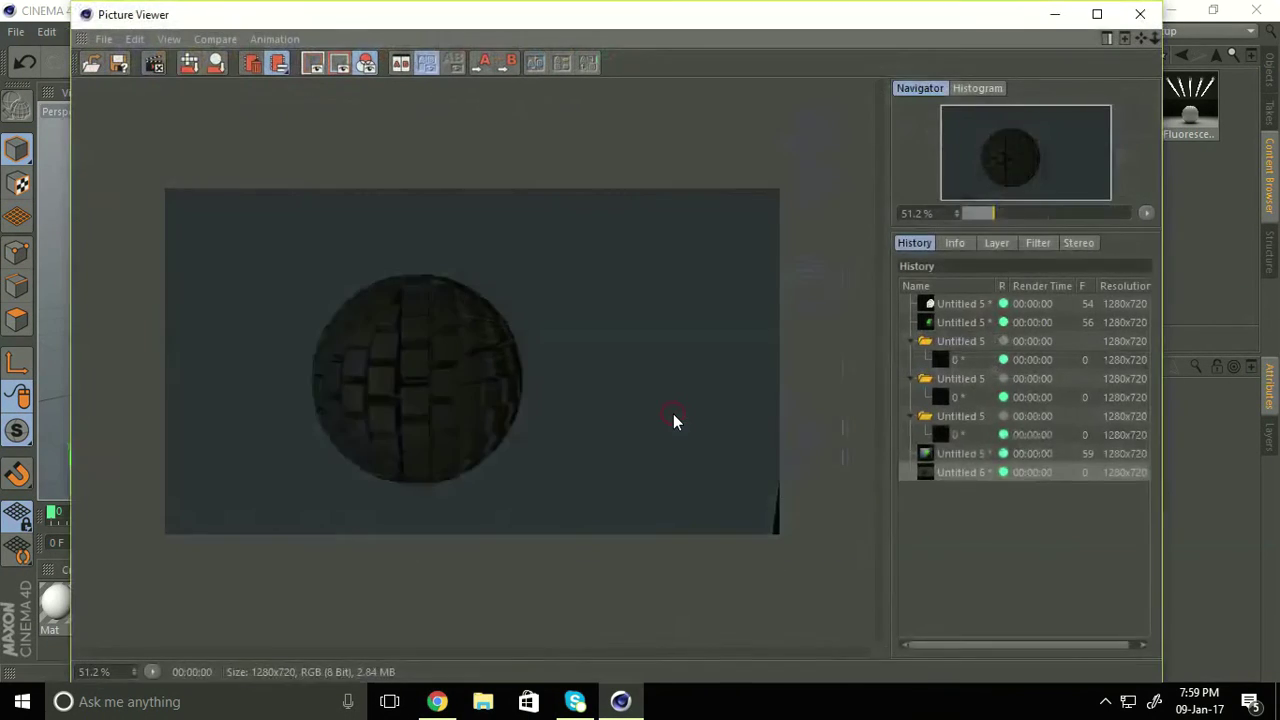